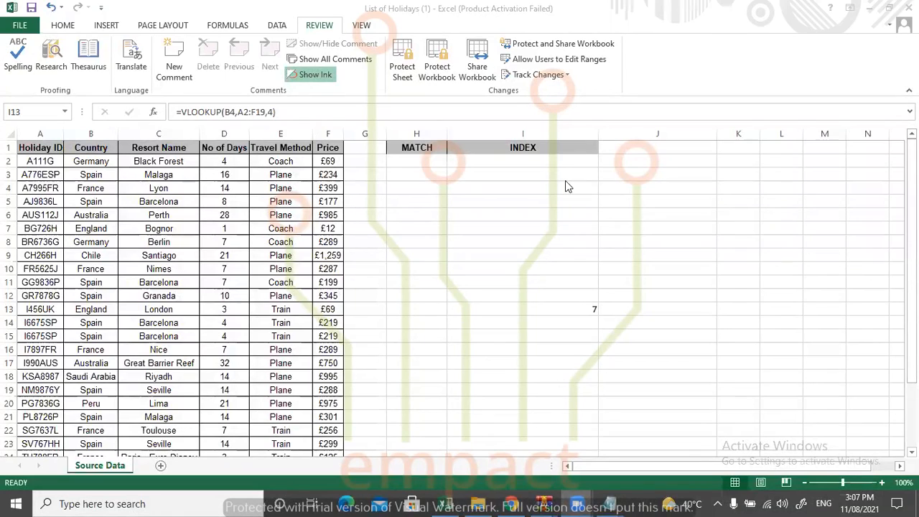
Add the column headings Nested Index in J1 and Address in K1.
{"action": "left_click", "coordinate": [655, 143]}
{"action": "type", "text": "Nested Index"}
{"action": "key", "text": "Tab"}
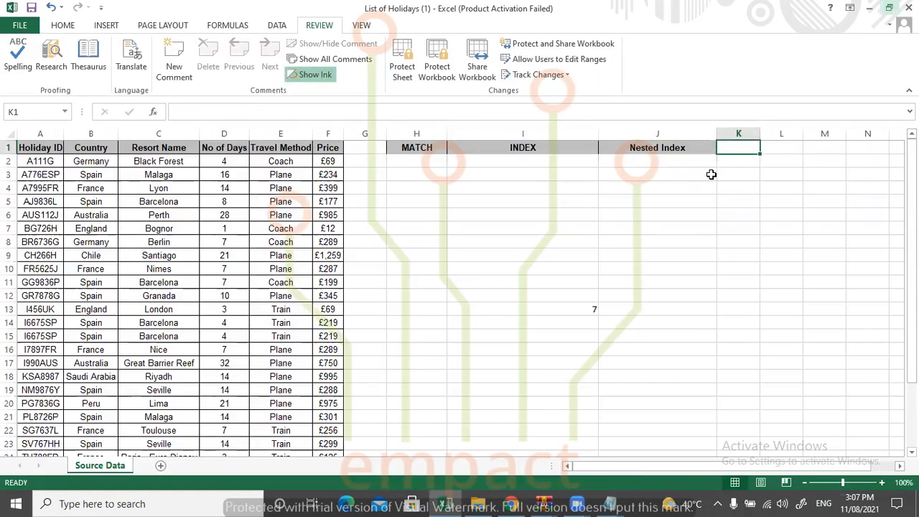
{"action": "type", "text": "Address"}
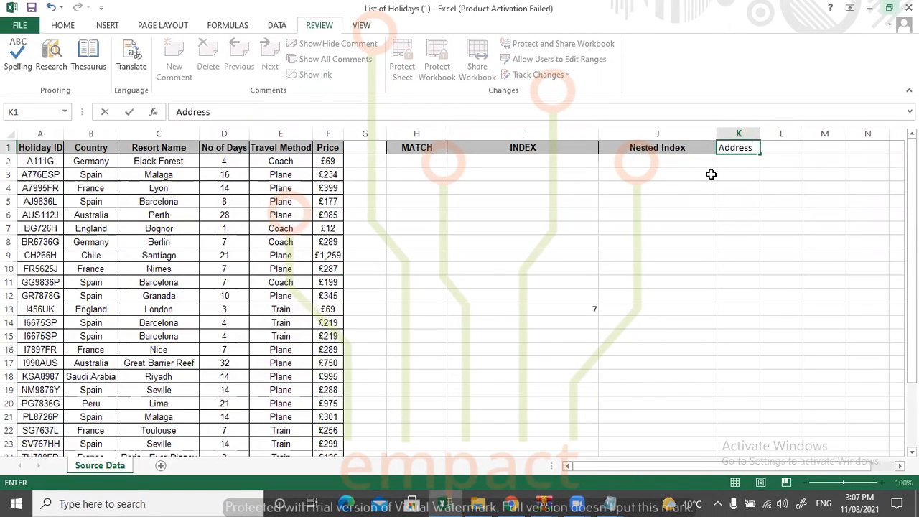
{"action": "key", "text": "Tab"}
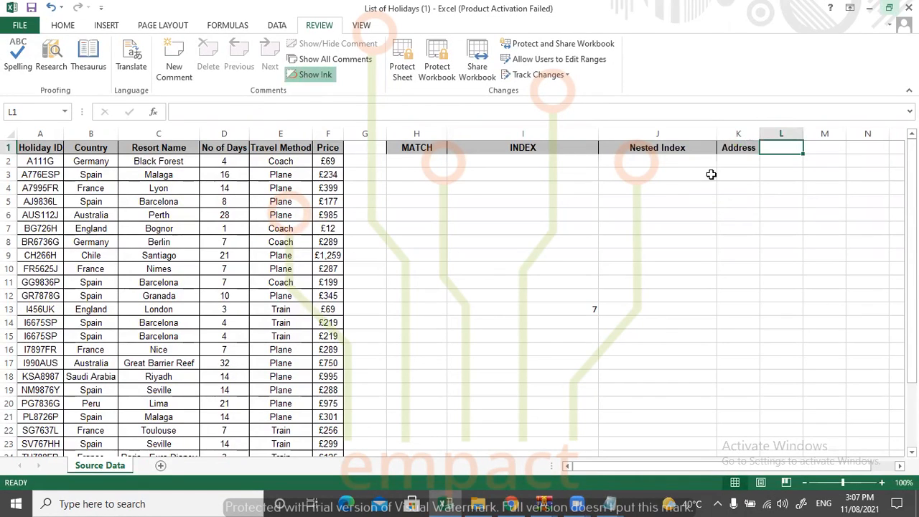
Enter the heading Indeirect in L1 and widen columns K and L.
{"action": "type", "text": "In"}
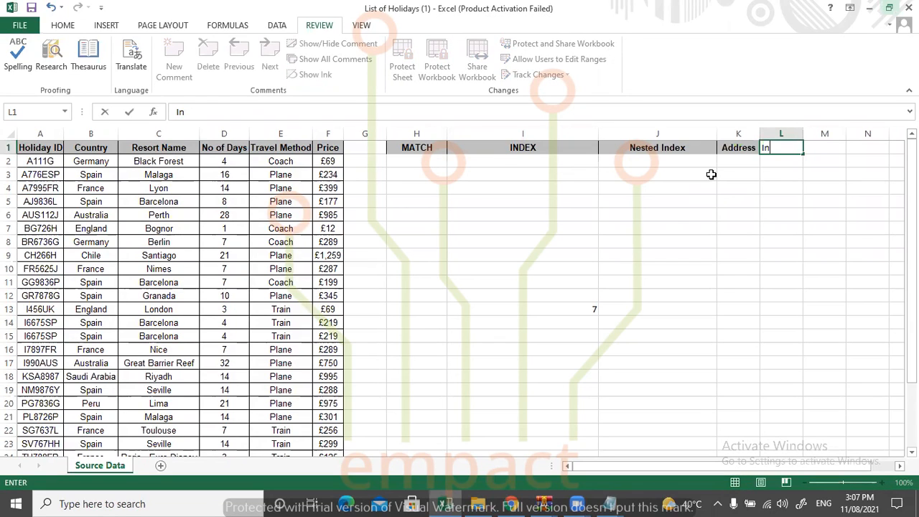
{"action": "type", "text": "deirecr"}
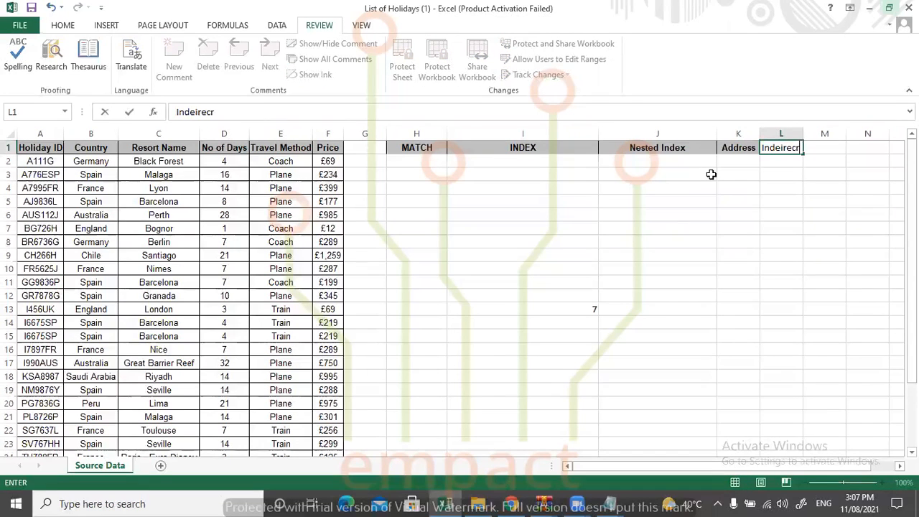
{"action": "key", "text": "BackSpace"}
{"action": "type", "text": "t"}
{"action": "key", "text": "Tab"}
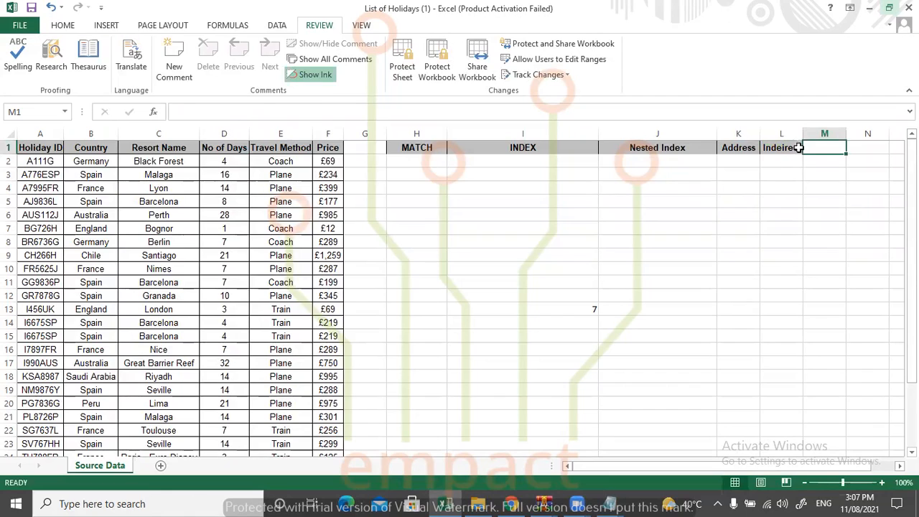
{"action": "left_click_drag", "start_coordinate": [803, 134], "coordinate": [839, 135]}
{"action": "left_click_drag", "start_coordinate": [760, 134], "coordinate": [791, 133]}
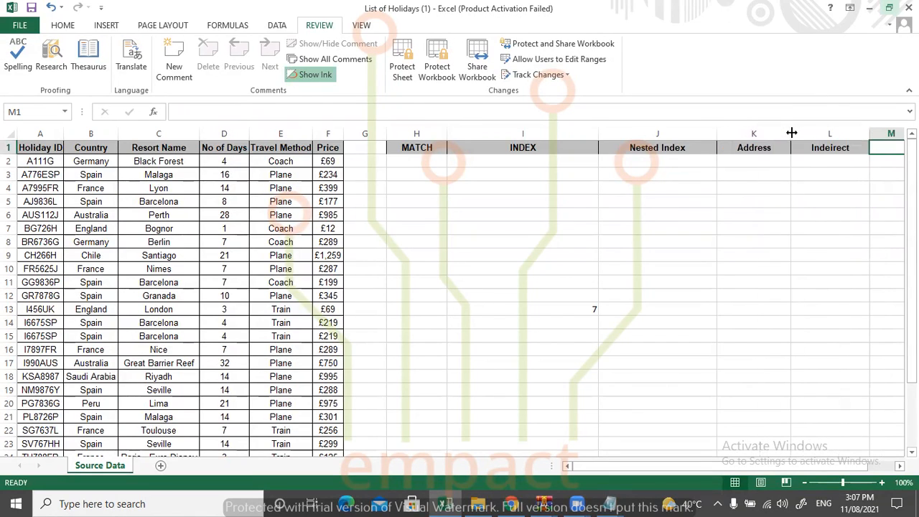
{"action": "left_click", "coordinate": [421, 163]}
{"action": "type", "text": "="}
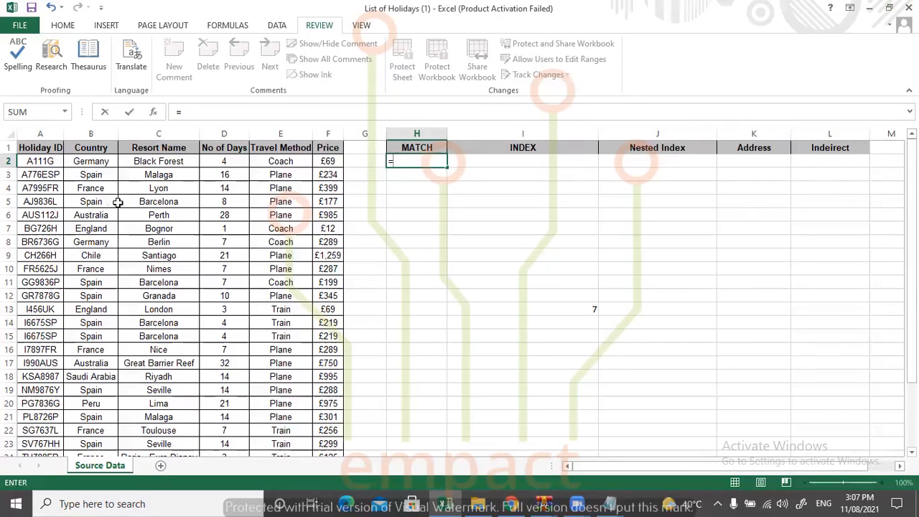
{"action": "left_click", "coordinate": [90, 188]}
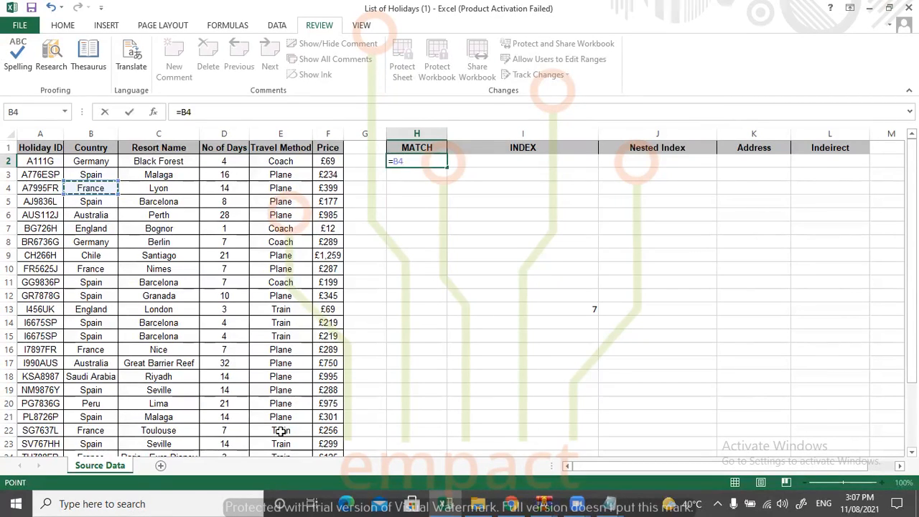
{"action": "key", "text": "BackSpace"}
{"action": "key", "text": "BackSpace"}
{"action": "key", "text": "BackSpace"}
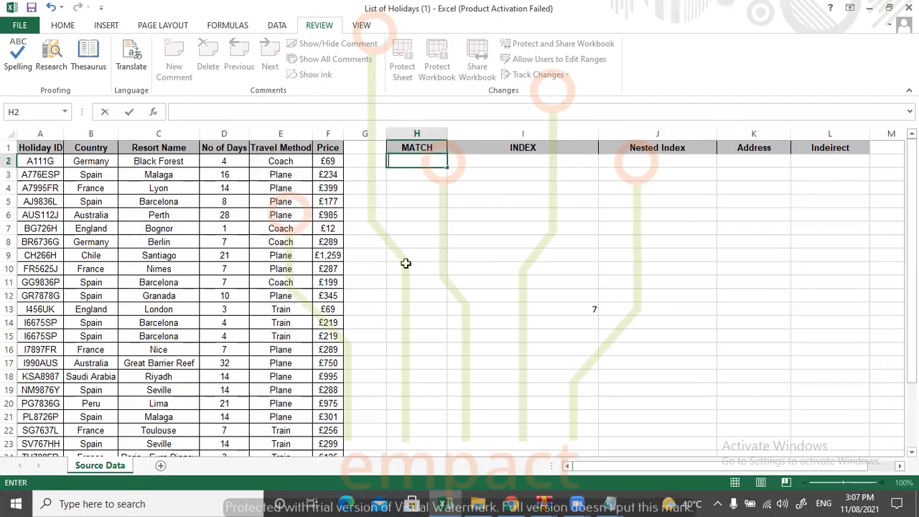
Start a MATCH formula in H2 with B5 as the lookup value.
{"action": "type", "text": "=mat"}
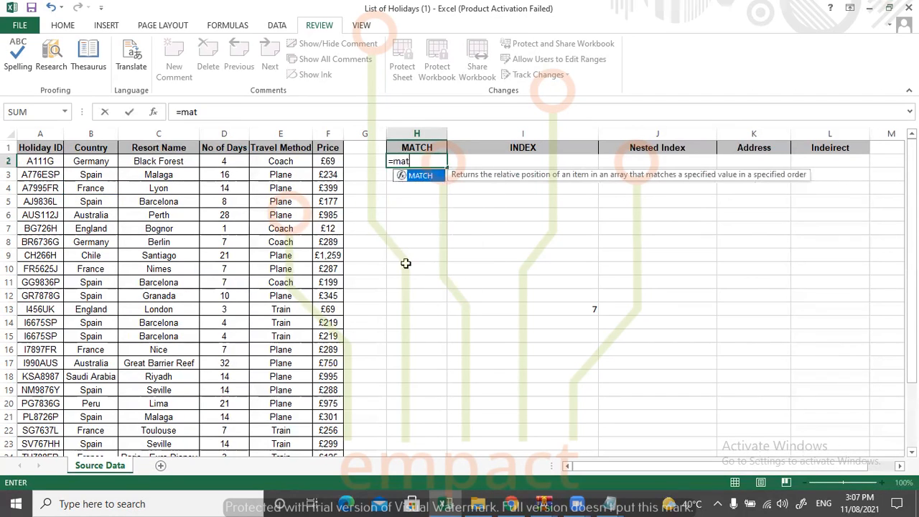
{"action": "type", "text": "ch("}
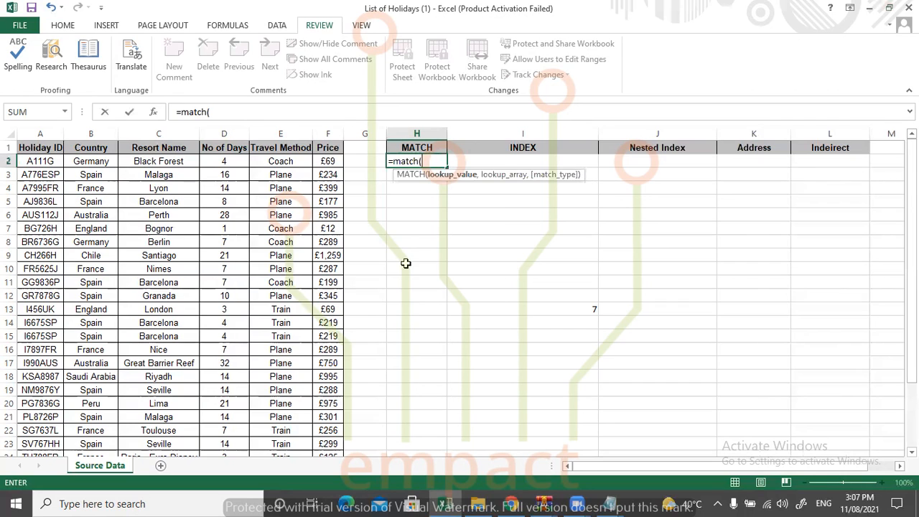
{"action": "left_click", "coordinate": [92, 202]}
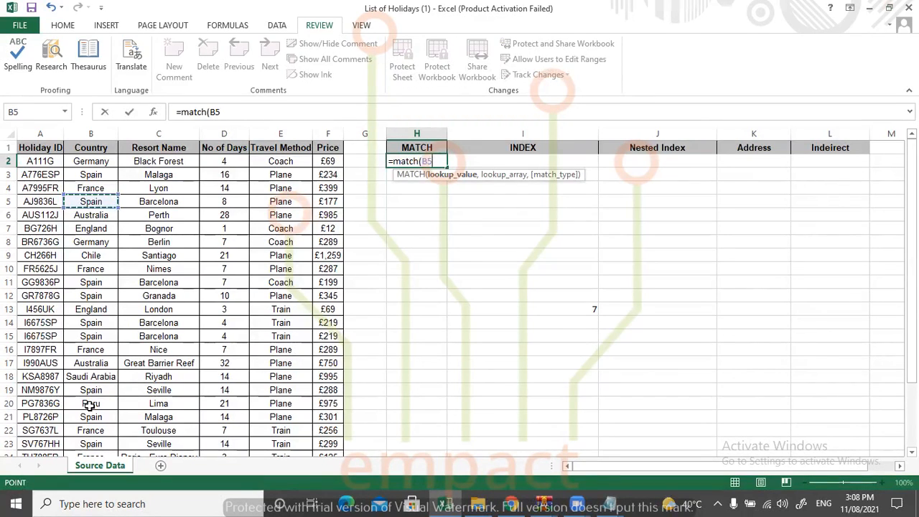
{"action": "type", "text": "("}
{"action": "key", "text": "BackSpace"}
{"action": "type", "text": ","}
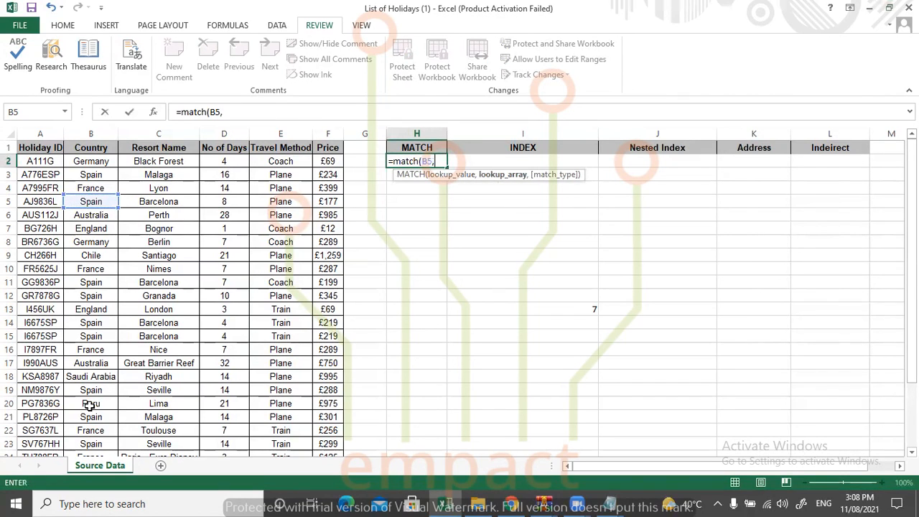
Complete the MATCH formula in H2 with the lookup array B2:B29 and match type 0 for an exact match.
{"action": "left_click_drag", "start_coordinate": [98, 161], "coordinate": [98, 433]}
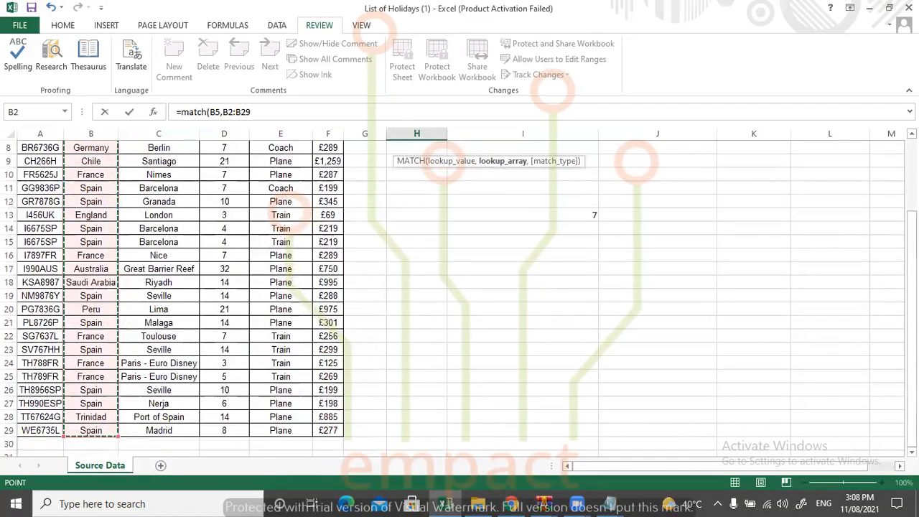
{"action": "type", "text": ","}
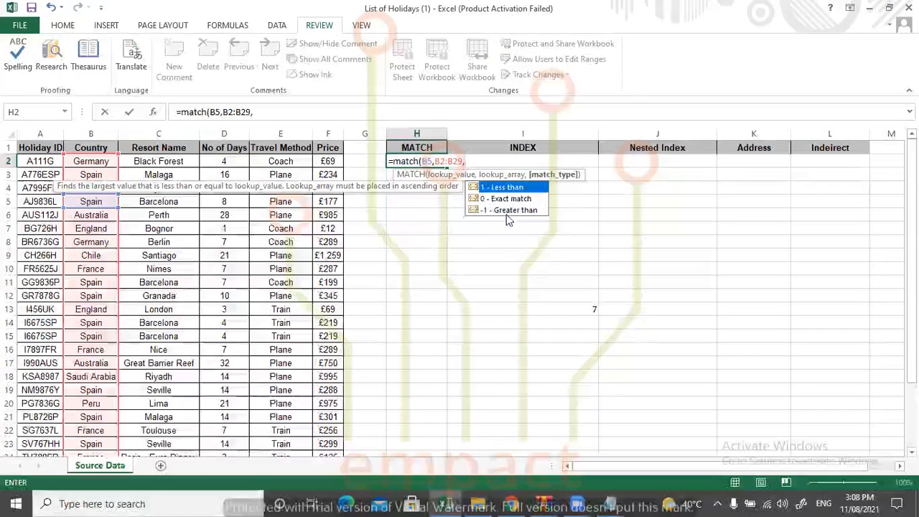
{"action": "type", "text": "0)"}
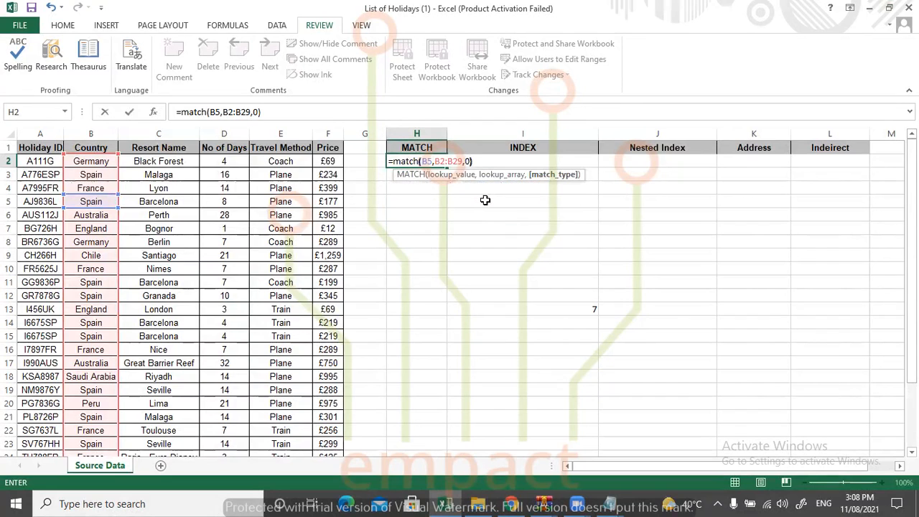
{"action": "key", "text": "Return"}
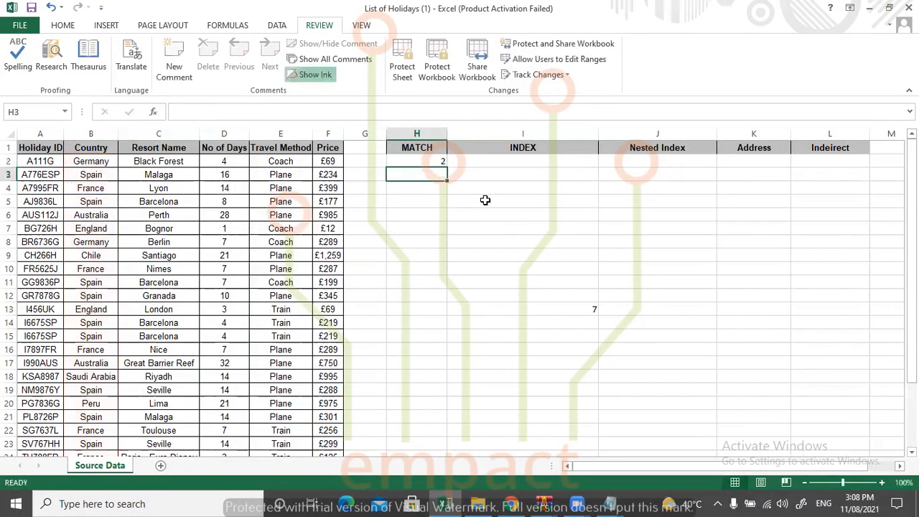
{"action": "left_click", "coordinate": [423, 160]}
{"action": "double_click", "coordinate": [422, 160]}
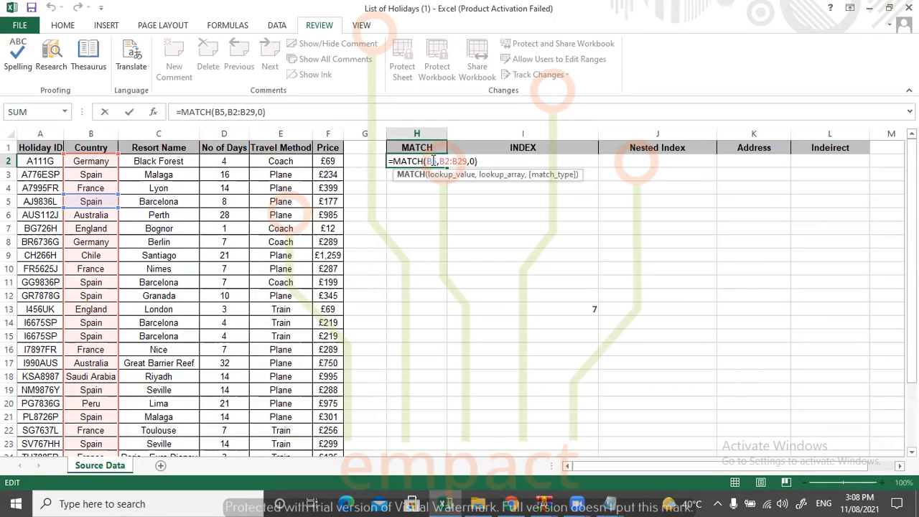
{"action": "key", "text": "Return"}
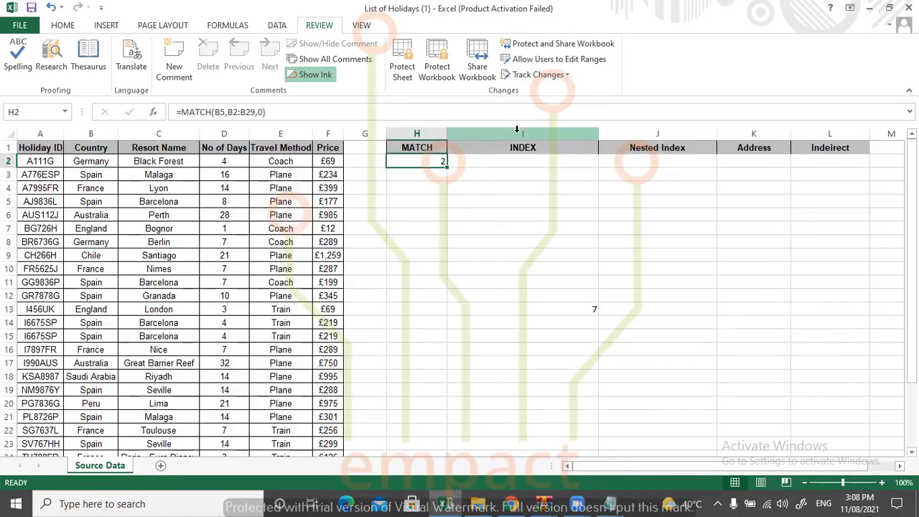
Switch to File Explorer and open the 2nd test result workbook from the Downloads folder.
{"action": "left_click", "coordinate": [479, 503]}
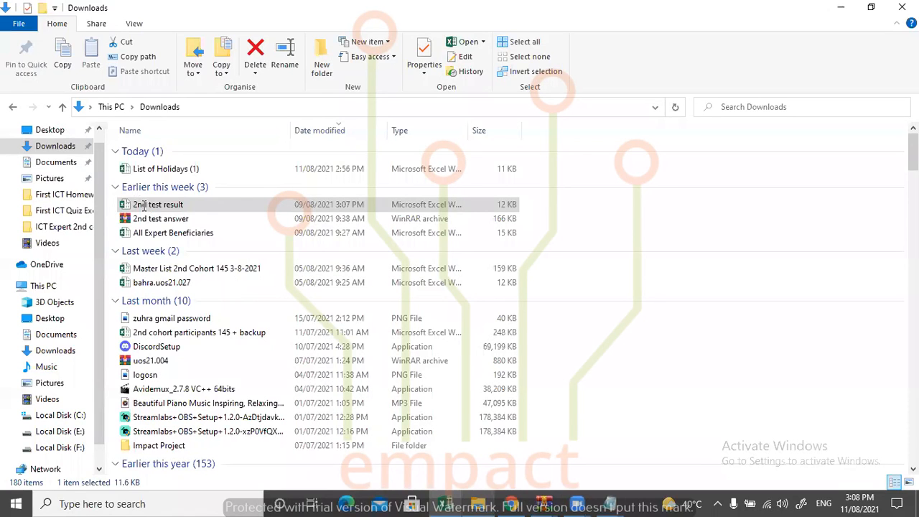
{"action": "left_click", "coordinate": [248, 209]}
{"action": "double_click", "coordinate": [203, 205]}
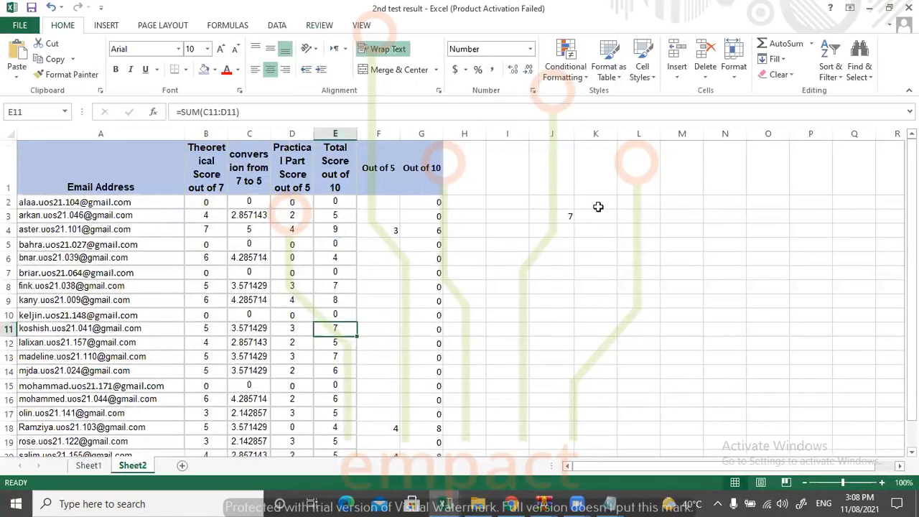
Enter the heading Match in J1 of Sheet2.
{"action": "left_click", "coordinate": [552, 176]}
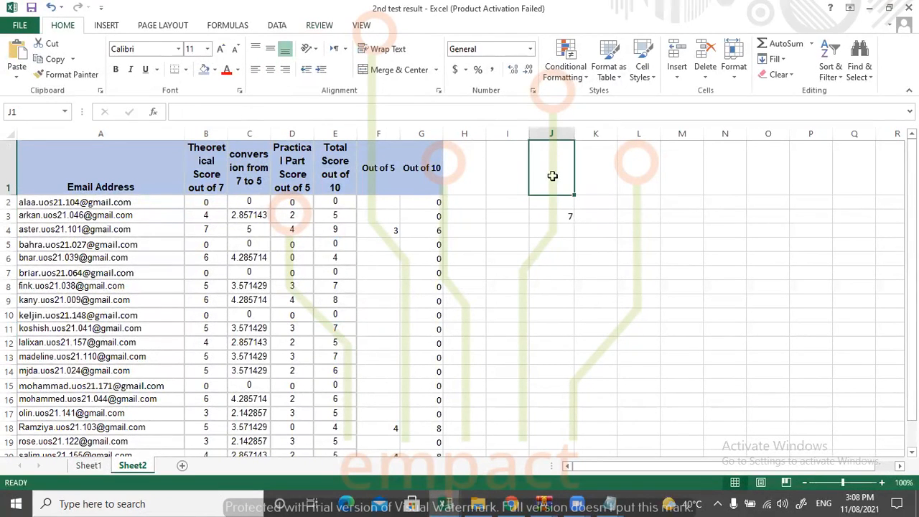
{"action": "type", "text": "Matcg"}
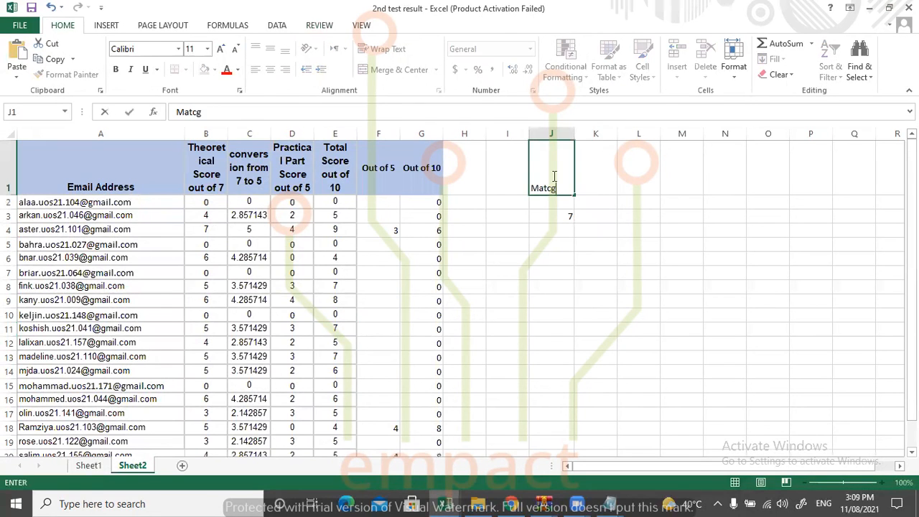
{"action": "key", "text": "BackSpace"}
{"action": "type", "text": "h"}
{"action": "key", "text": "Tab"}
{"action": "key", "text": "Return"}
Enter =MATCH(A4,A2:A24,0) in J2 to find the exact position of the A4 e-mail address in the Email Address column.
{"action": "type", "text": "="}
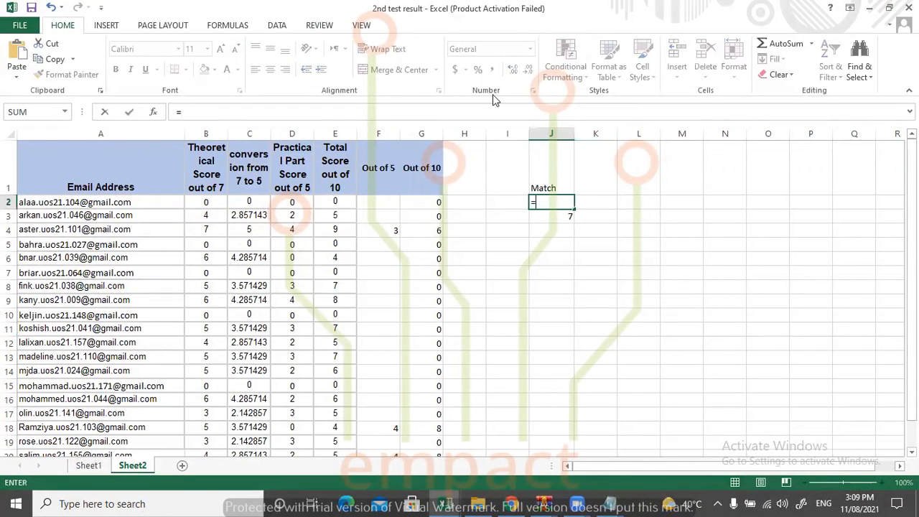
{"action": "type", "text": "match("}
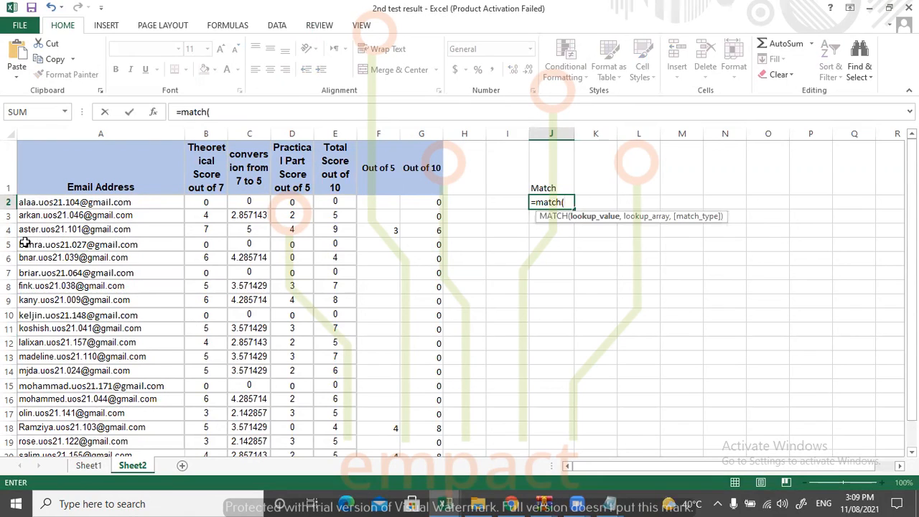
{"action": "left_click", "coordinate": [57, 230]}
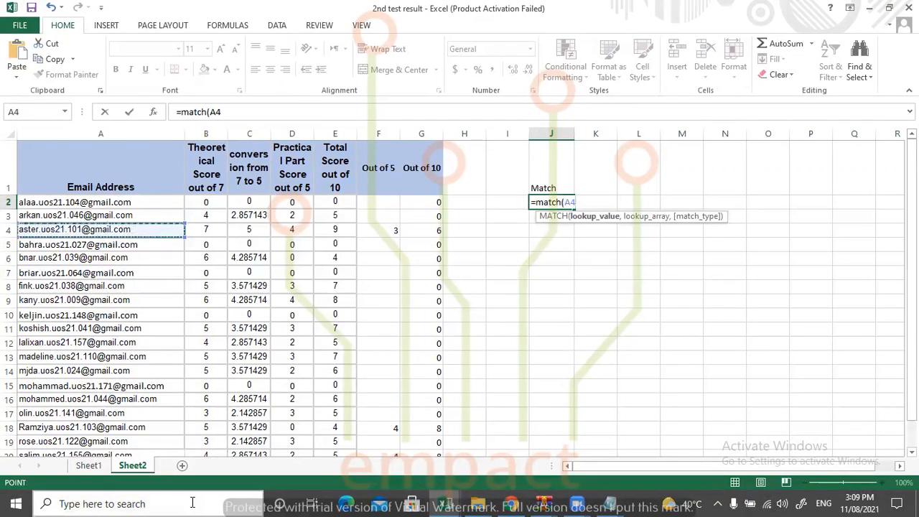
{"action": "type", "text": ","}
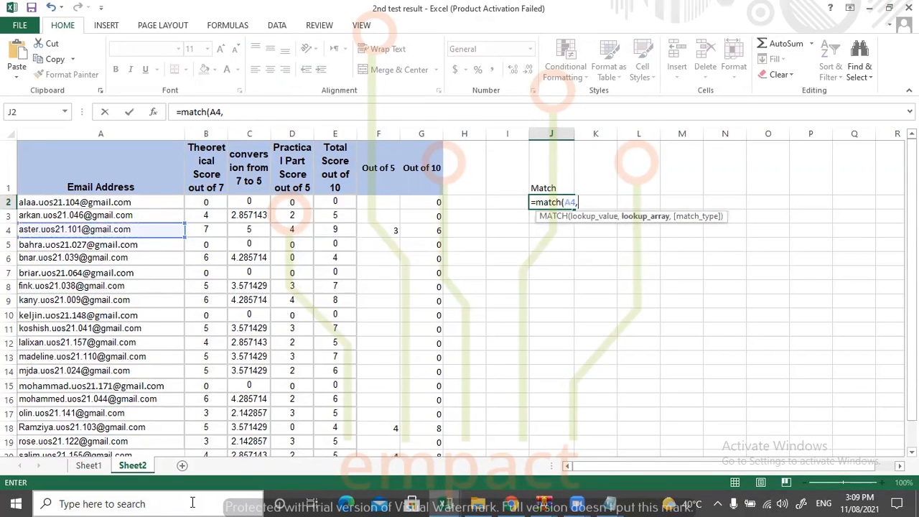
{"action": "left_click_drag", "start_coordinate": [115, 202], "coordinate": [93, 447]}
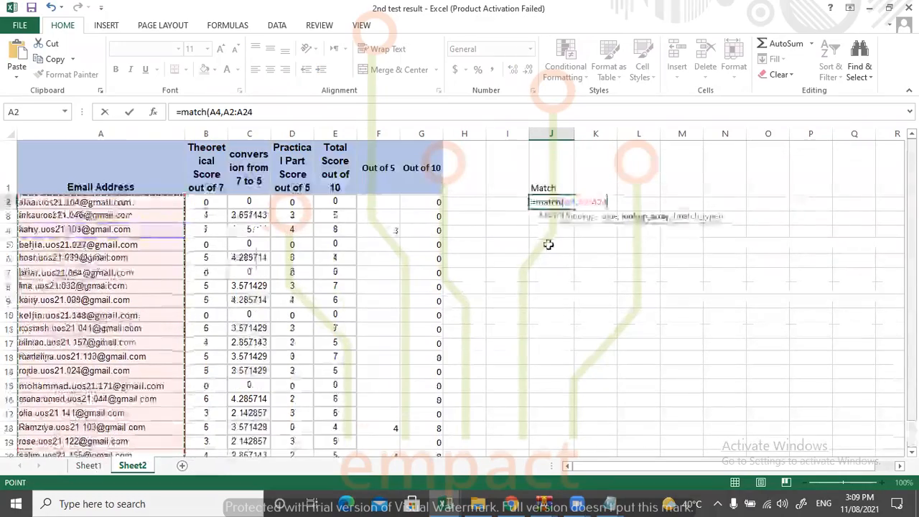
{"action": "type", "text": ","}
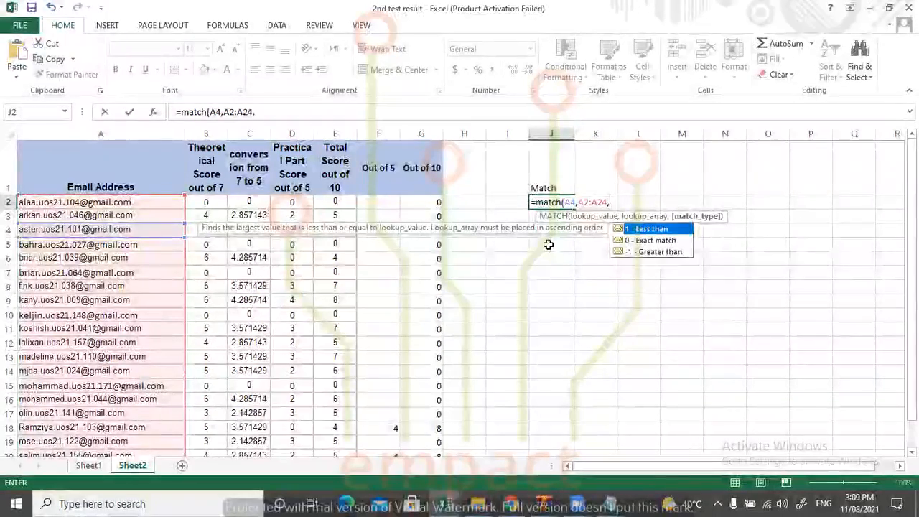
{"action": "type", "text": "0"}
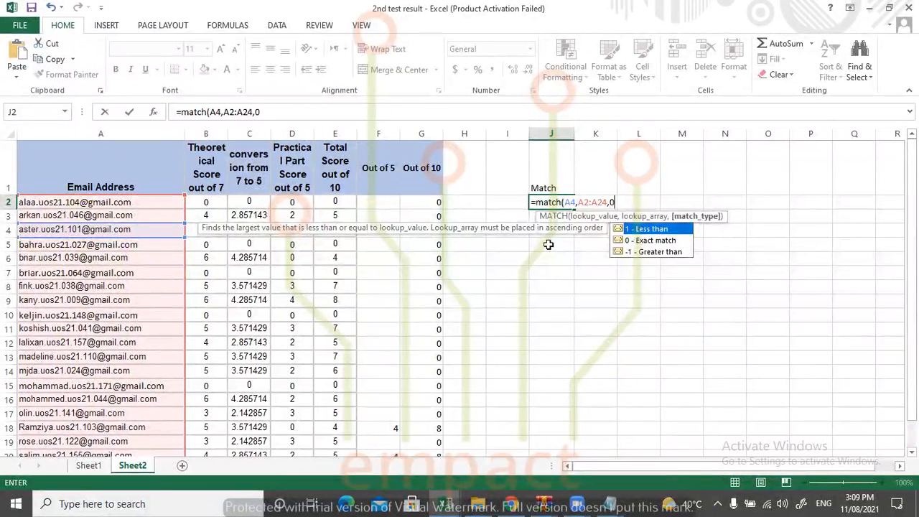
{"action": "type", "text": ")"}
{"action": "key", "text": "Return"}
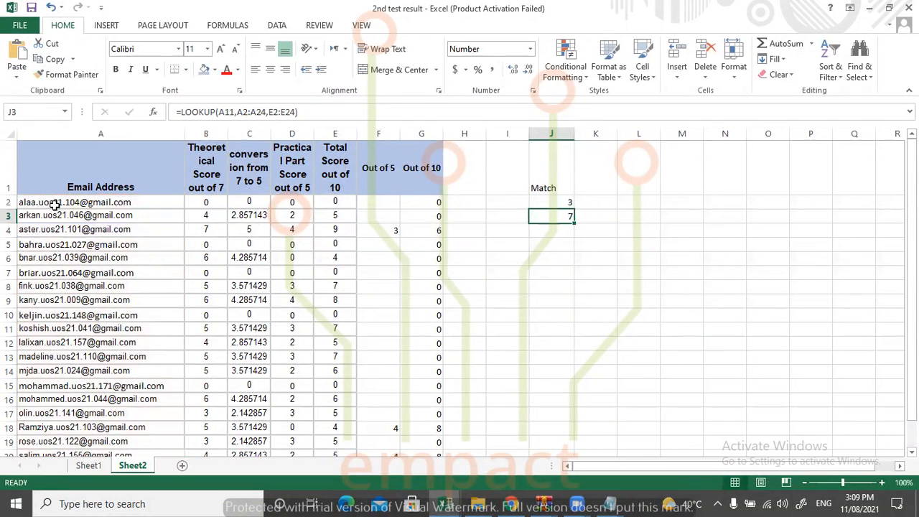
{"action": "left_click", "coordinate": [544, 201]}
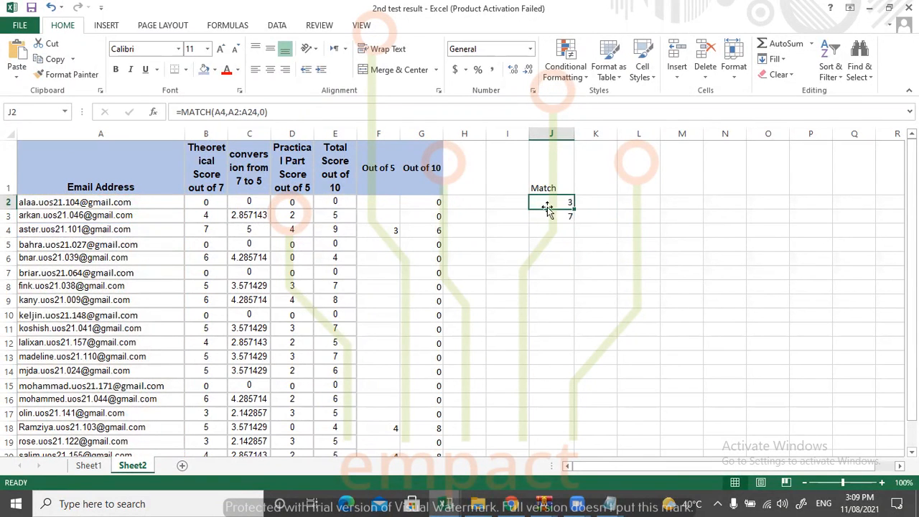
{"action": "double_click", "coordinate": [561, 200]}
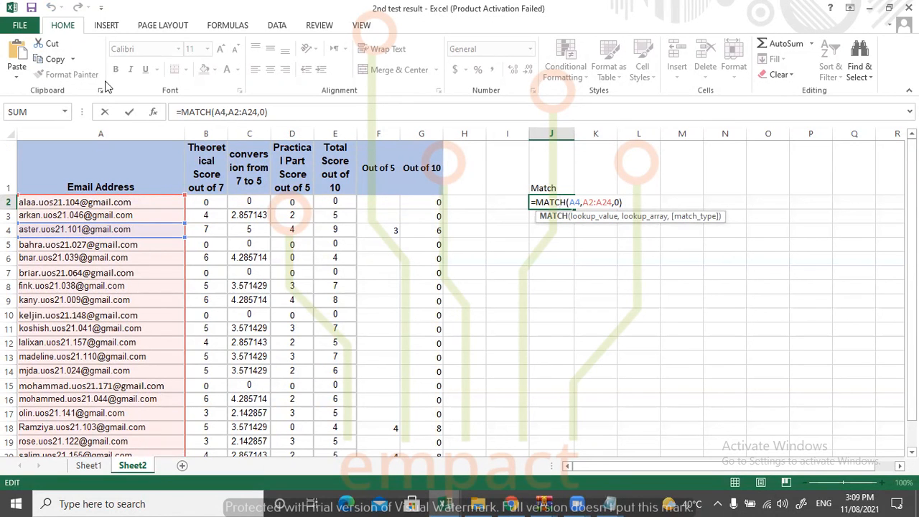
{"action": "key", "text": "Return"}
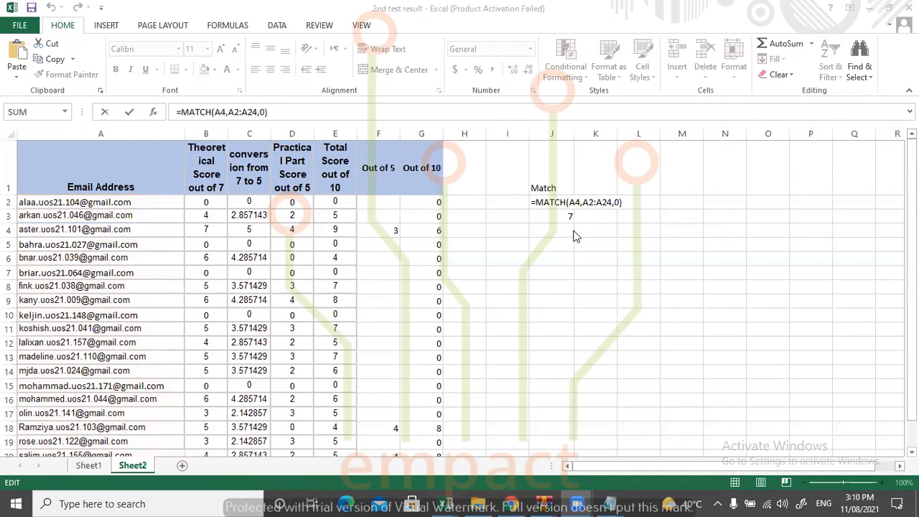
Examine the match type options in J2's MATCH formula and re-enter 0 for an exact match.
{"action": "left_click", "coordinate": [570, 202]}
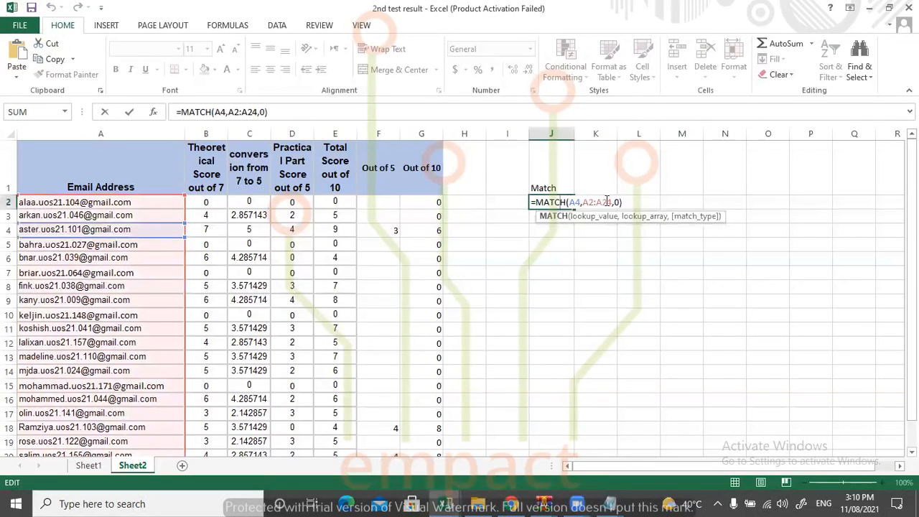
{"action": "left_click", "coordinate": [616, 202]}
{"action": "key", "text": "BackSpace"}
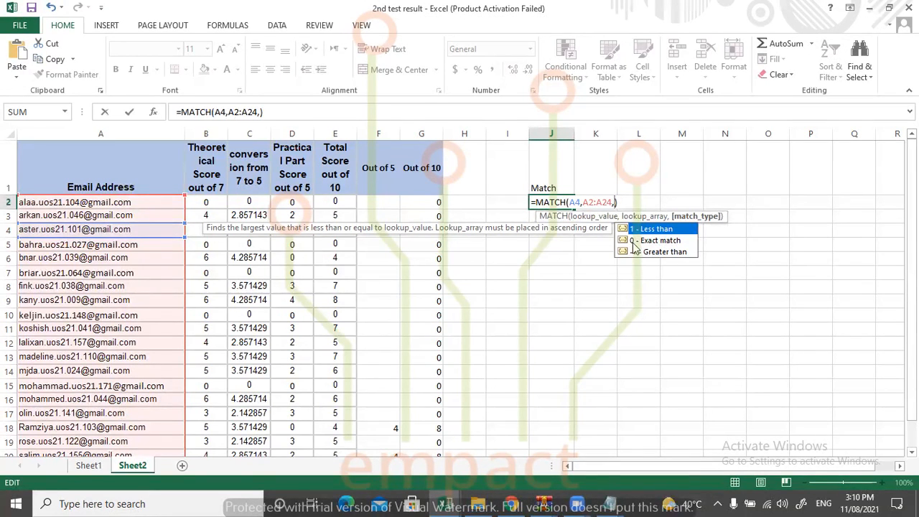
{"action": "type", "text": "0"}
{"action": "key", "text": "Return"}
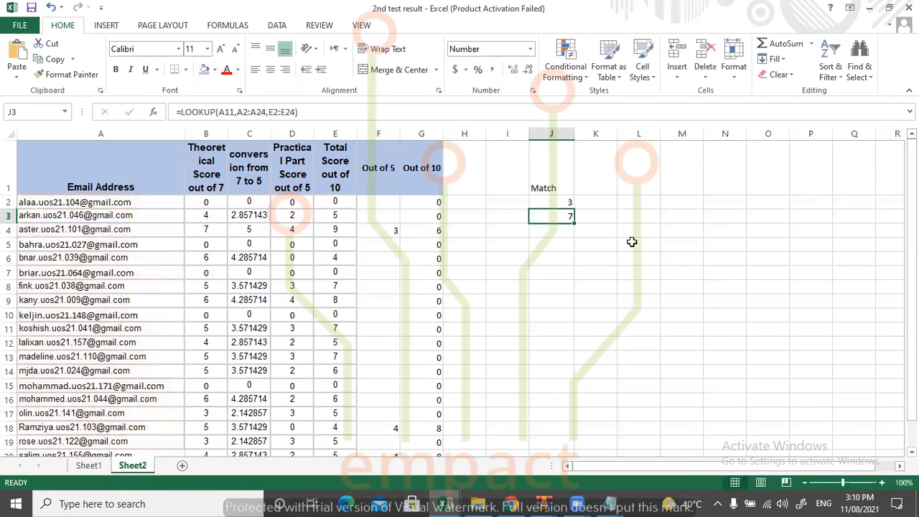
{"action": "left_click", "coordinate": [438, 50]}
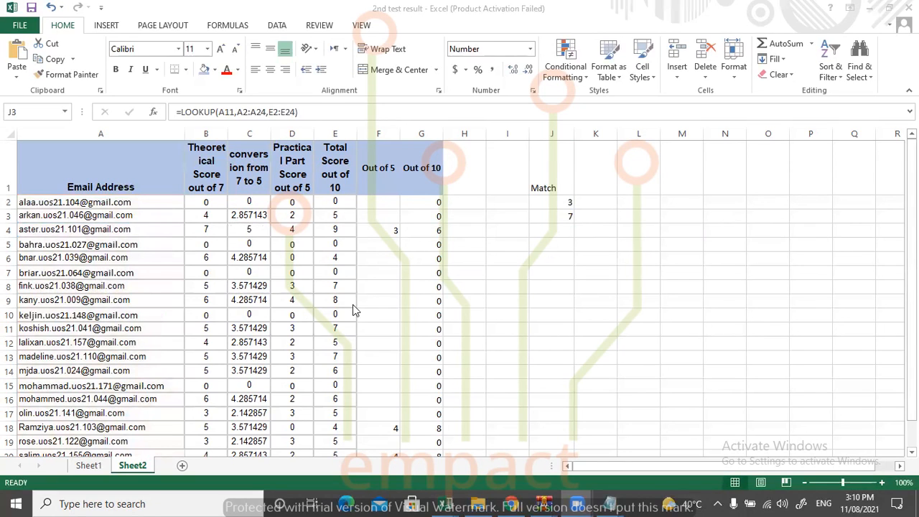
{"action": "left_click", "coordinate": [630, 217]}
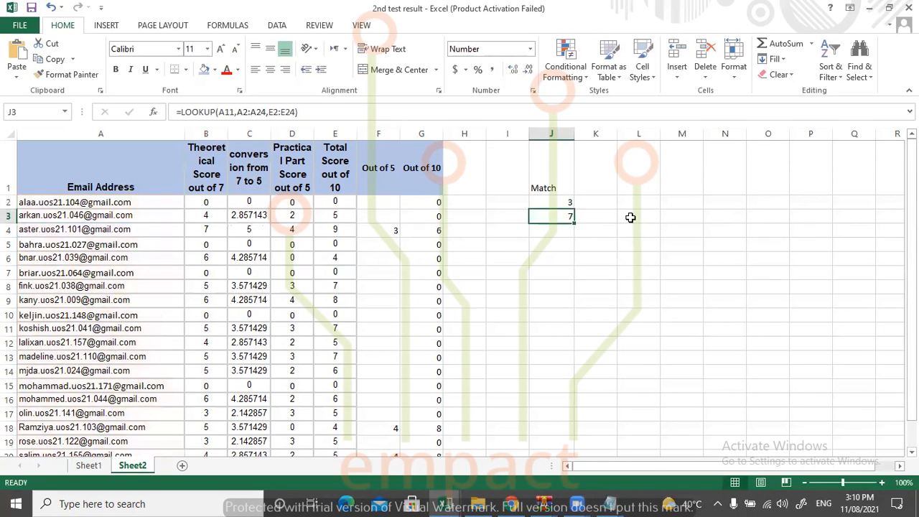
{"action": "left_click", "coordinate": [591, 210]}
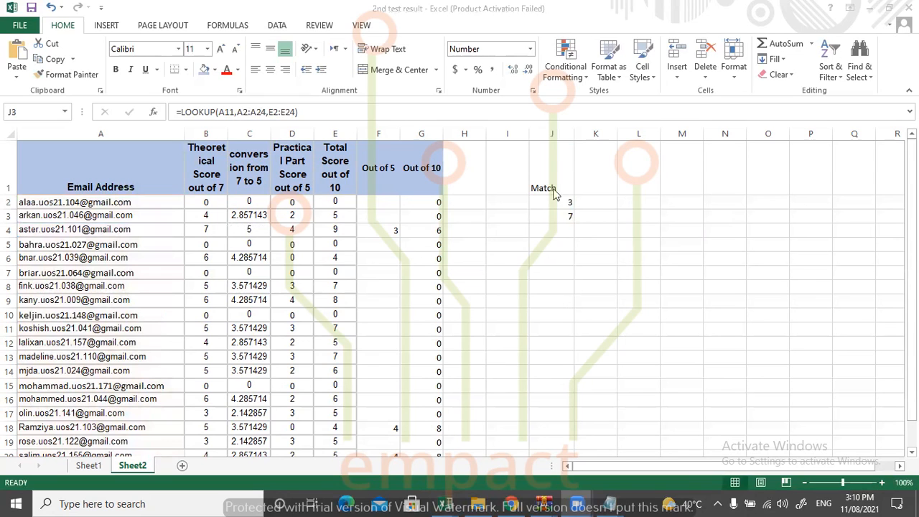
{"action": "double_click", "coordinate": [557, 201]}
{"action": "left_click", "coordinate": [558, 201]}
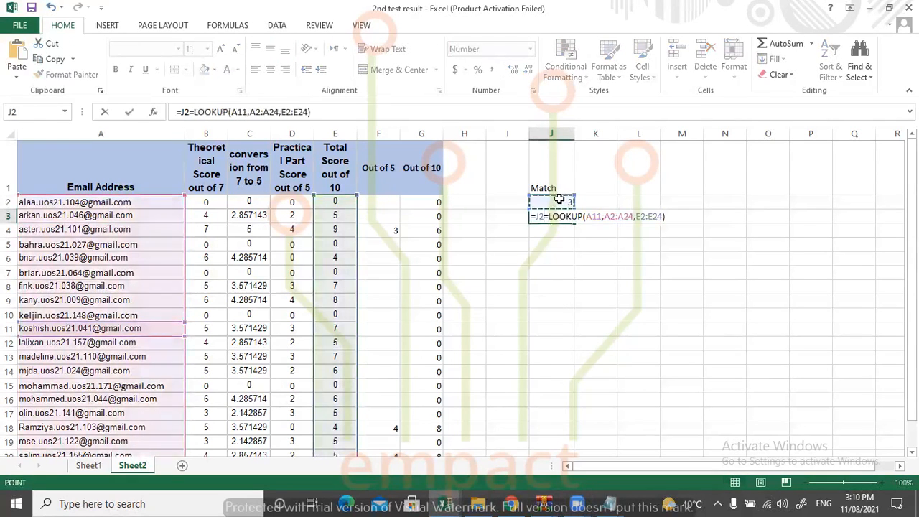
{"action": "key", "text": "Escape"}
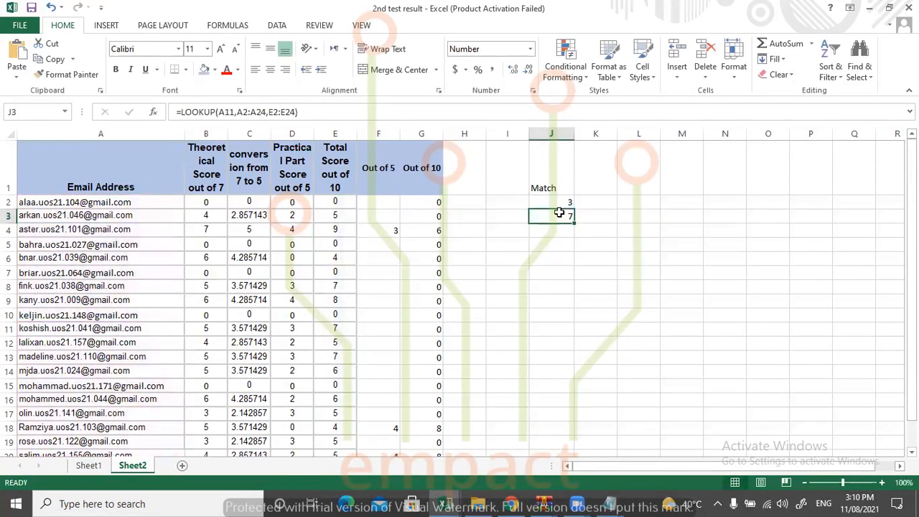
Move the LOOKUP formula from J3 to J14.
{"action": "key", "text": "ctrl+c"}
{"action": "left_click", "coordinate": [550, 368]}
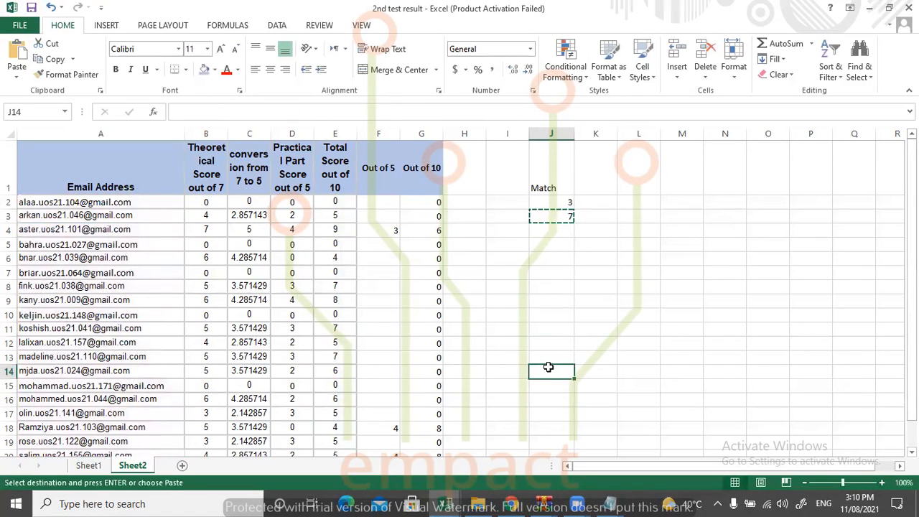
{"action": "key", "text": "Return"}
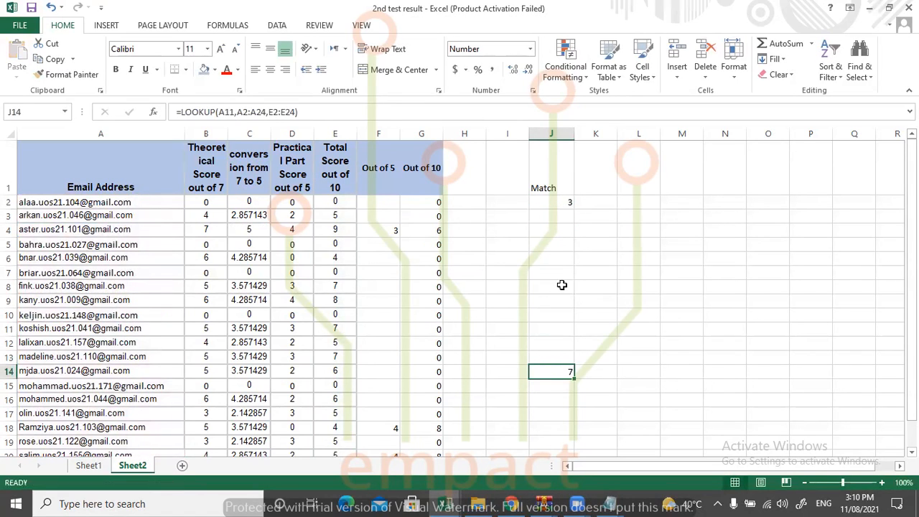
Enter =MATCH(A7,A2:A24,0) in J3 to find the exact position of the A7 e-mail address in the Email Address column.
{"action": "left_click", "coordinate": [562, 215]}
{"action": "type", "text": "="}
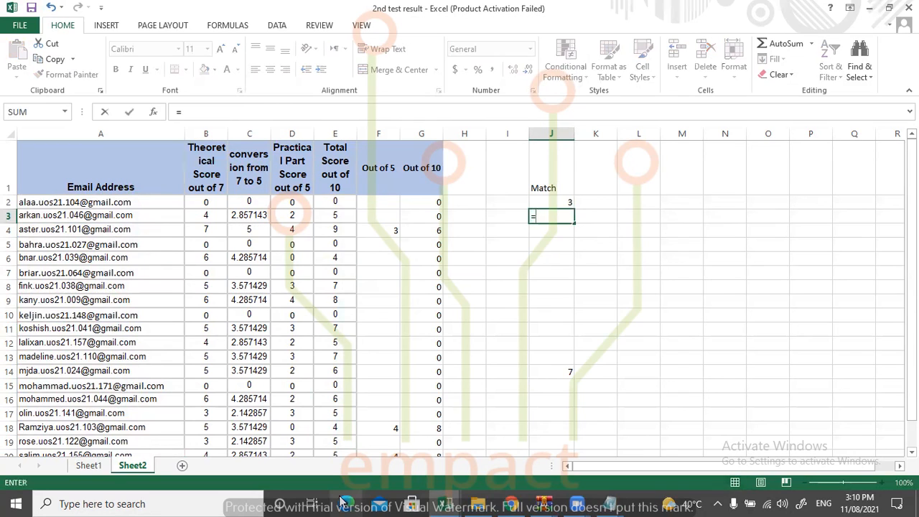
{"action": "type", "text": "match("}
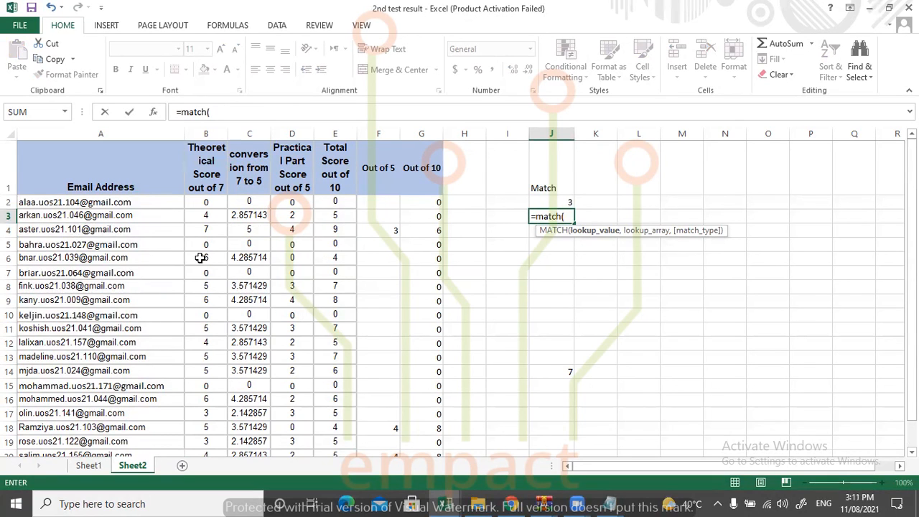
{"action": "left_click", "coordinate": [23, 275]}
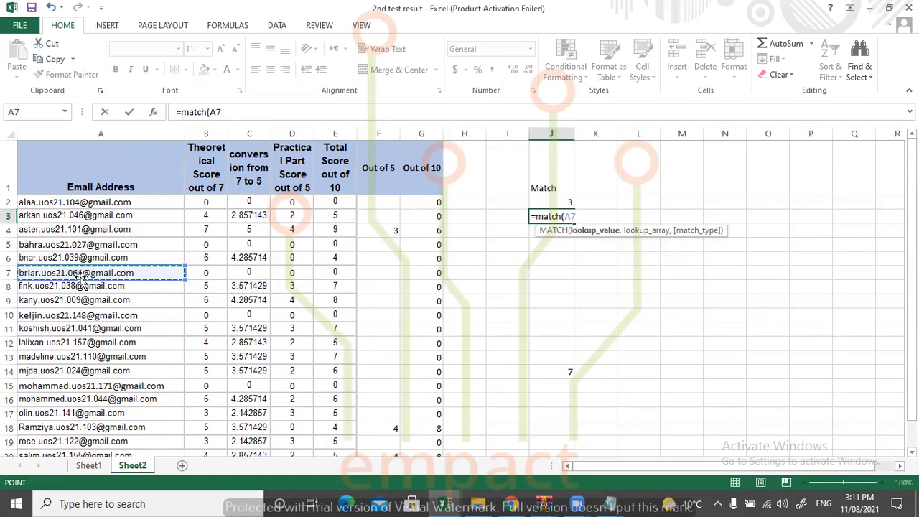
{"action": "type", "text": ","}
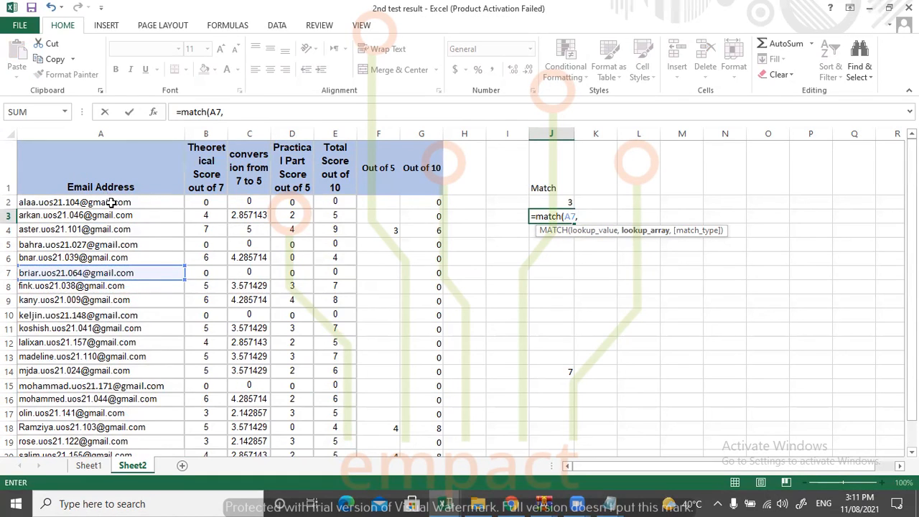
{"action": "left_click_drag", "start_coordinate": [111, 202], "coordinate": [118, 286]}
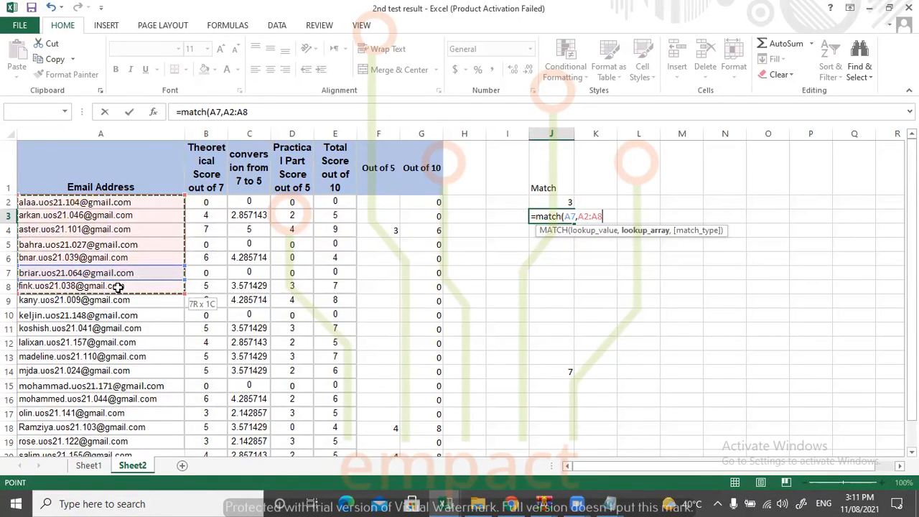
{"action": "left_click_drag", "start_coordinate": [118, 286], "coordinate": [117, 433]}
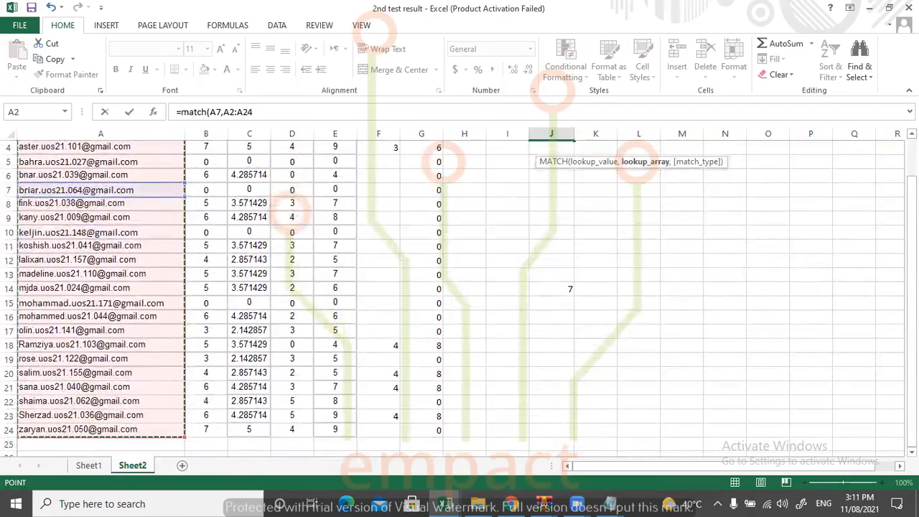
{"action": "type", "text": ",0)"}
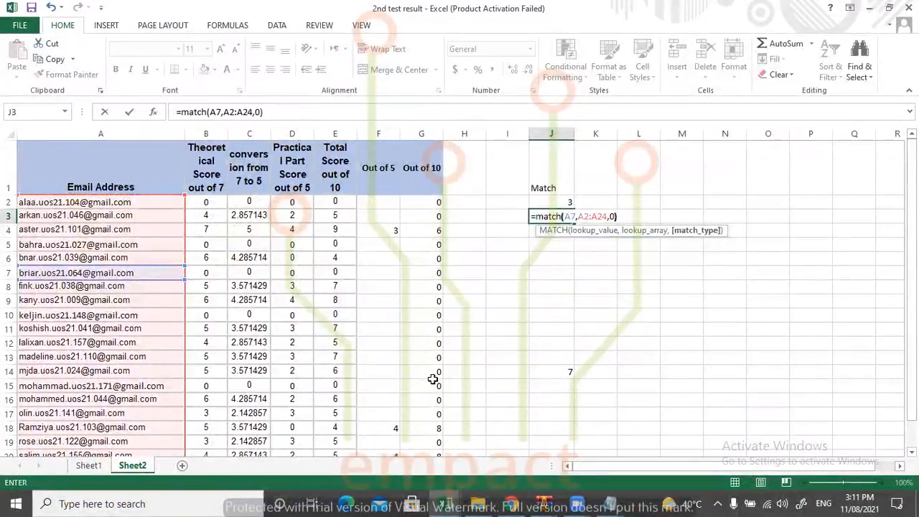
{"action": "key", "text": "Return"}
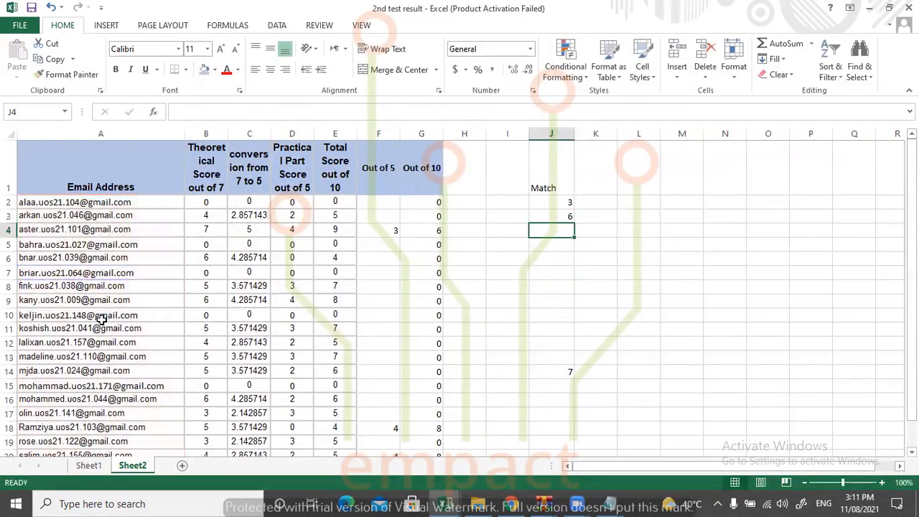
Review the lookup value and lookup array referenced by the MATCH formula in J3.
{"action": "double_click", "coordinate": [556, 218]}
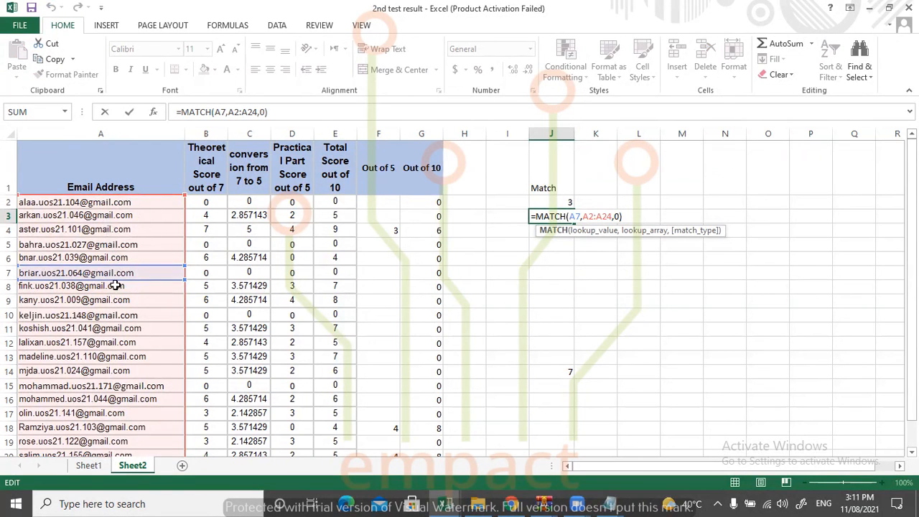
{"action": "key", "text": "Return"}
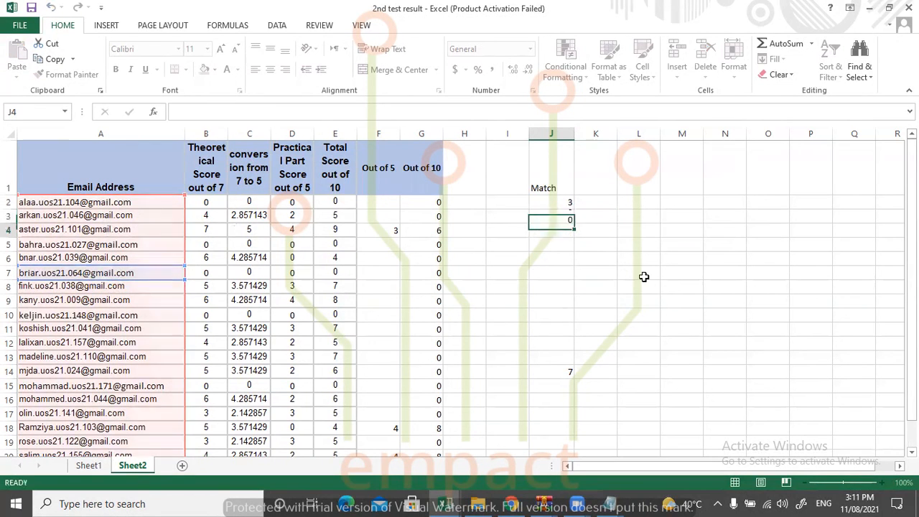
{"action": "left_click", "coordinate": [404, 105]}
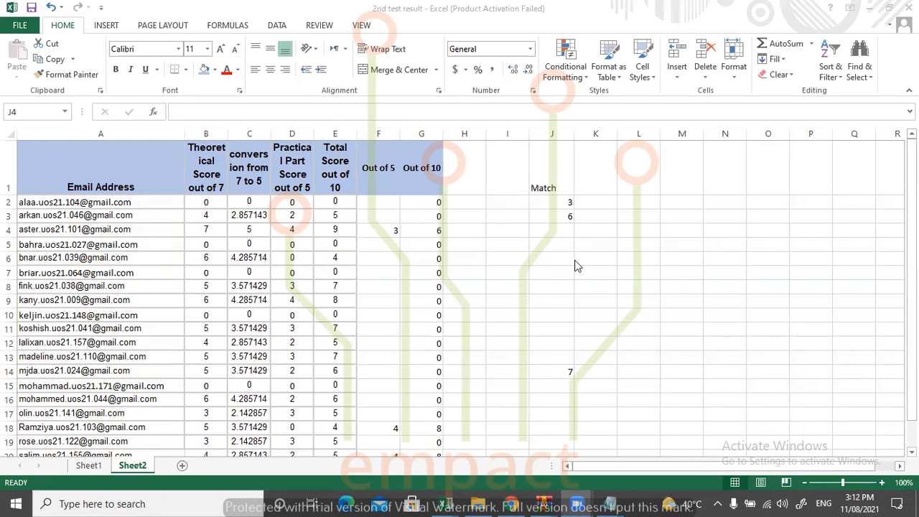
Change the match type in J3's MATCH formula to 1 (Less than).
{"action": "left_click", "coordinate": [564, 228]}
{"action": "left_click", "coordinate": [561, 216]}
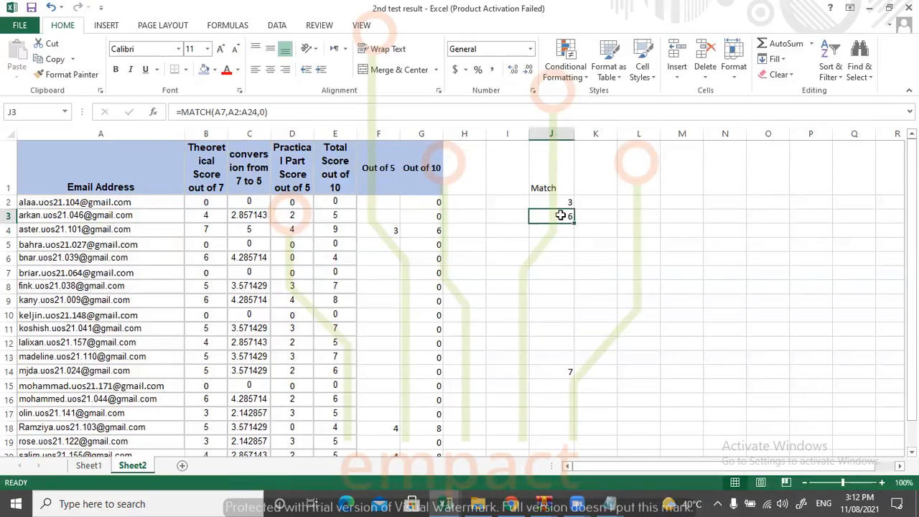
{"action": "double_click", "coordinate": [566, 215]}
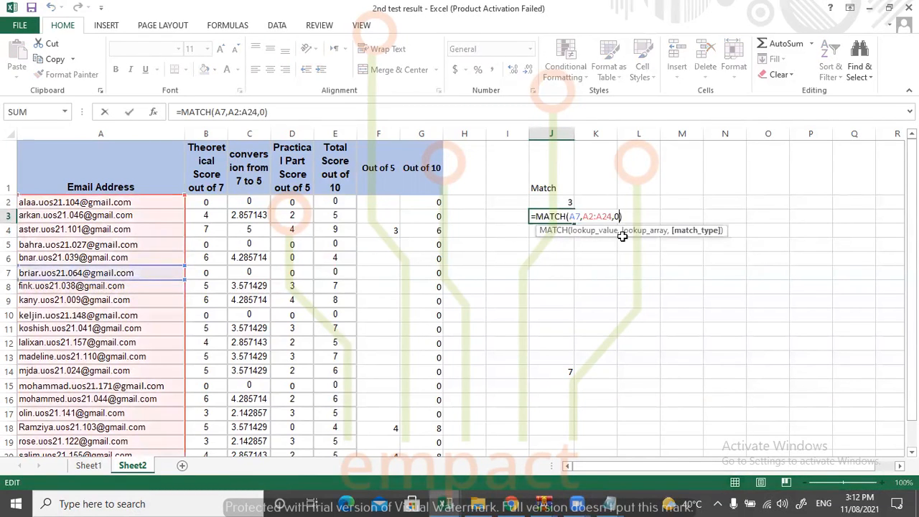
{"action": "key", "text": "BackSpace"}
{"action": "type", "text": "1"}
{"action": "key", "text": "Return"}
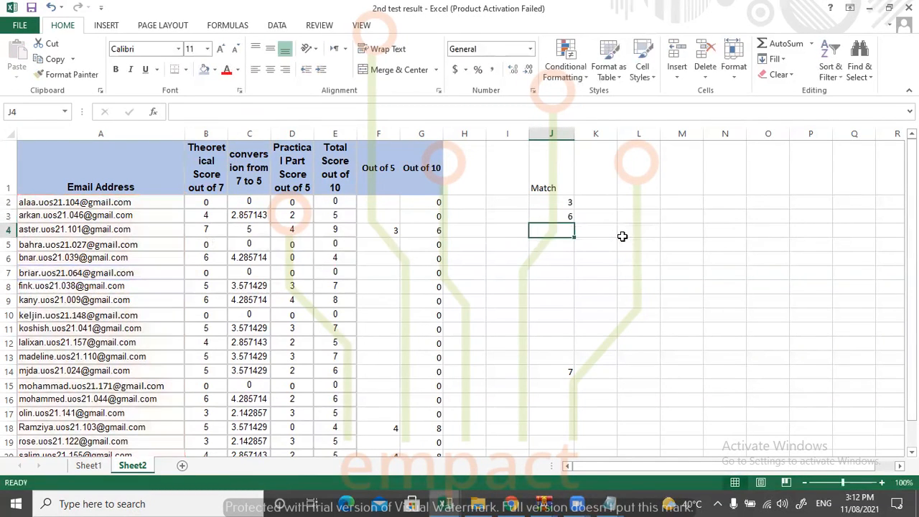
Try match type -1 (Greater than) in J3's MATCH formula, and clear the cell.
{"action": "left_click", "coordinate": [564, 217]}
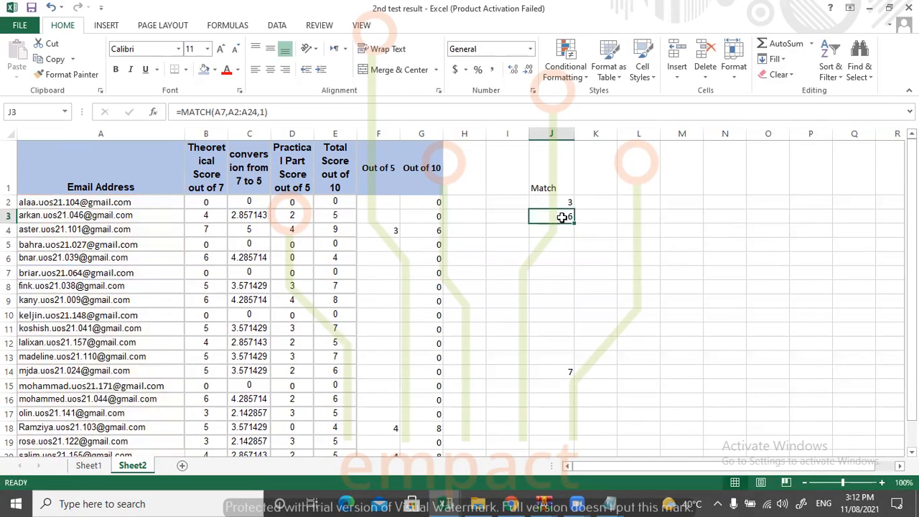
{"action": "double_click", "coordinate": [563, 217]}
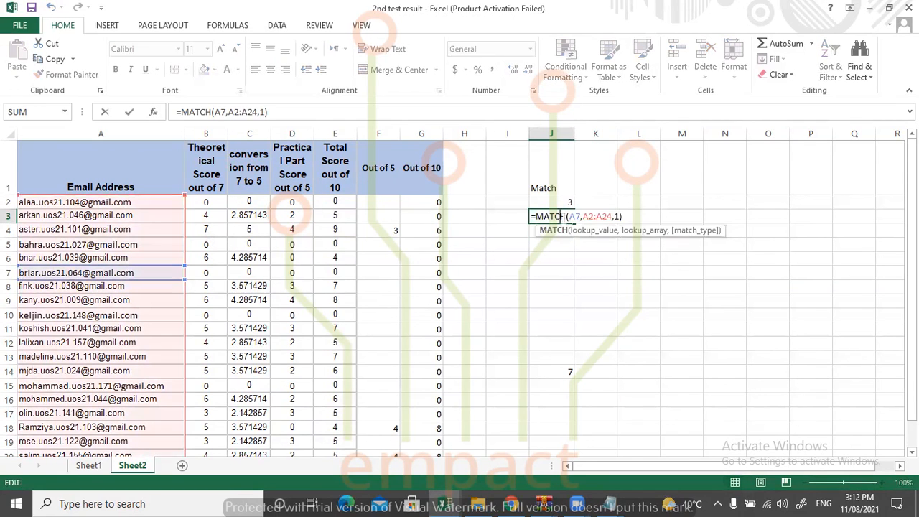
{"action": "left_click", "coordinate": [617, 217]}
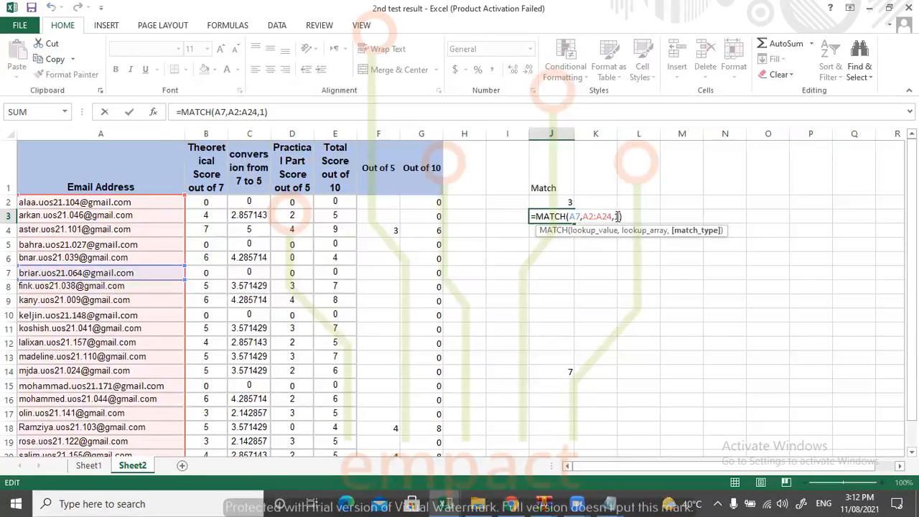
{"action": "key", "text": "BackSpace"}
{"action": "type", "text": "-1"}
{"action": "key", "text": "Return"}
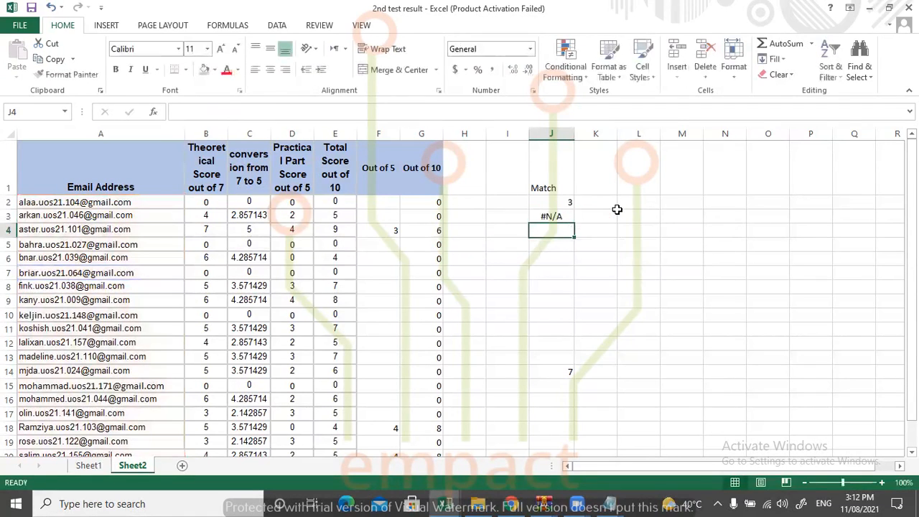
{"action": "left_click", "coordinate": [566, 213]}
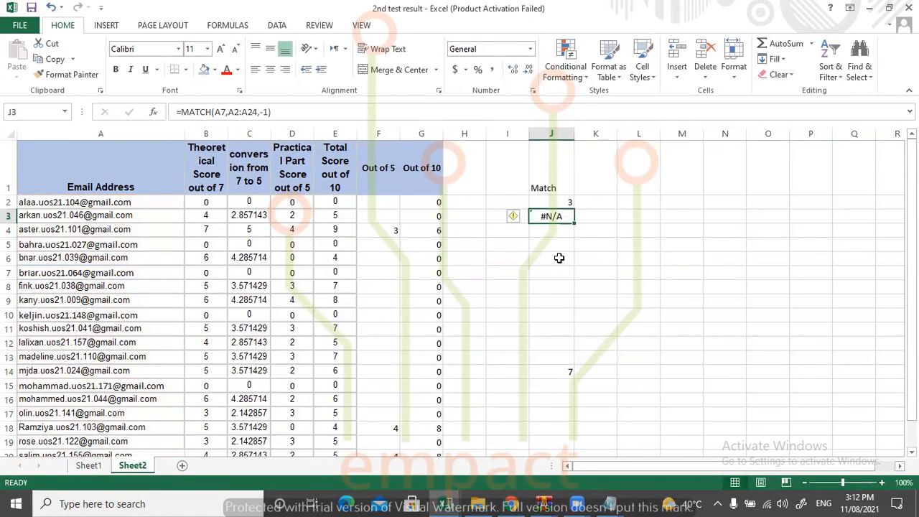
{"action": "key", "text": "Delete"}
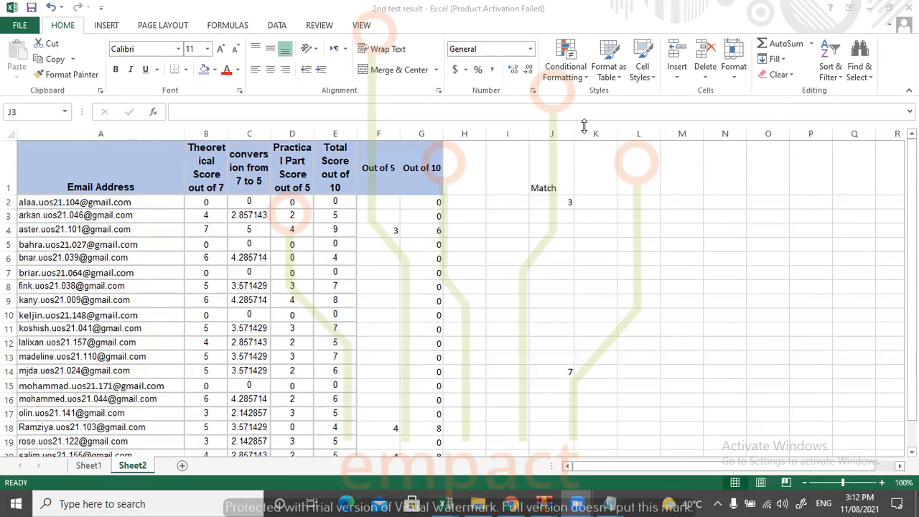
Review the arguments of J2's MATCH formula and its match type options, re-entering 0 for an exact match.
{"action": "left_click", "coordinate": [569, 202]}
{"action": "double_click", "coordinate": [580, 202]}
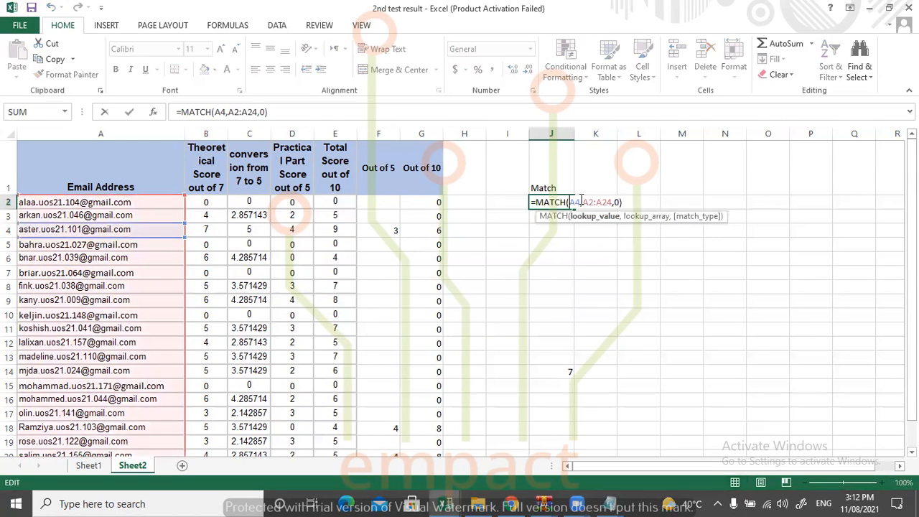
{"action": "left_click", "coordinate": [619, 202]}
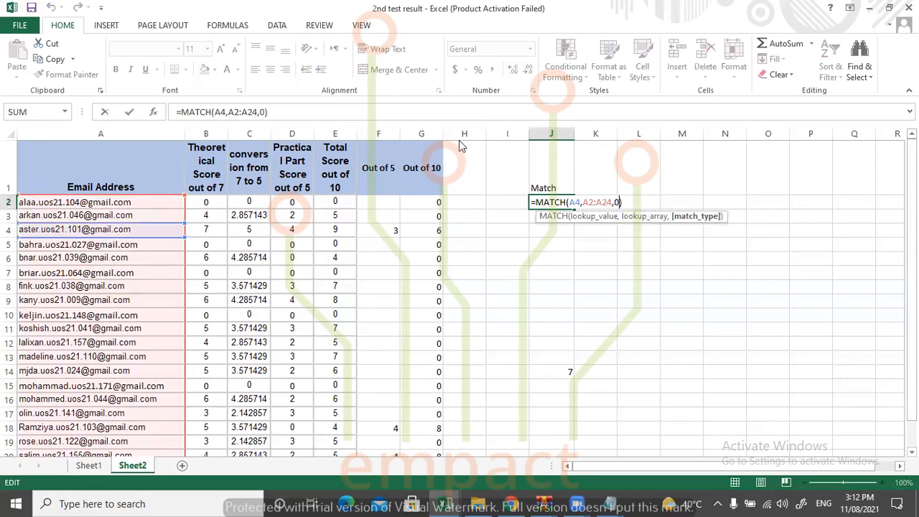
{"action": "left_click", "coordinate": [622, 201]}
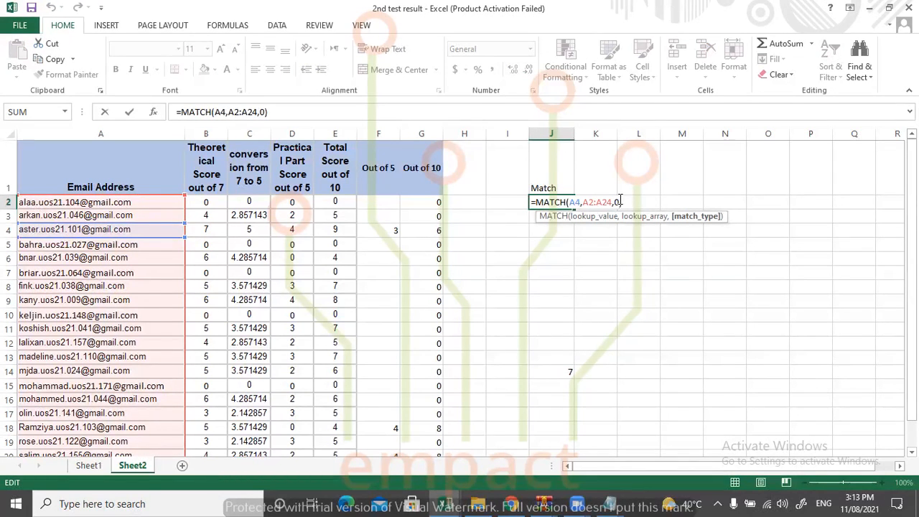
{"action": "key", "text": "BackSpace"}
{"action": "type", "text": "0"}
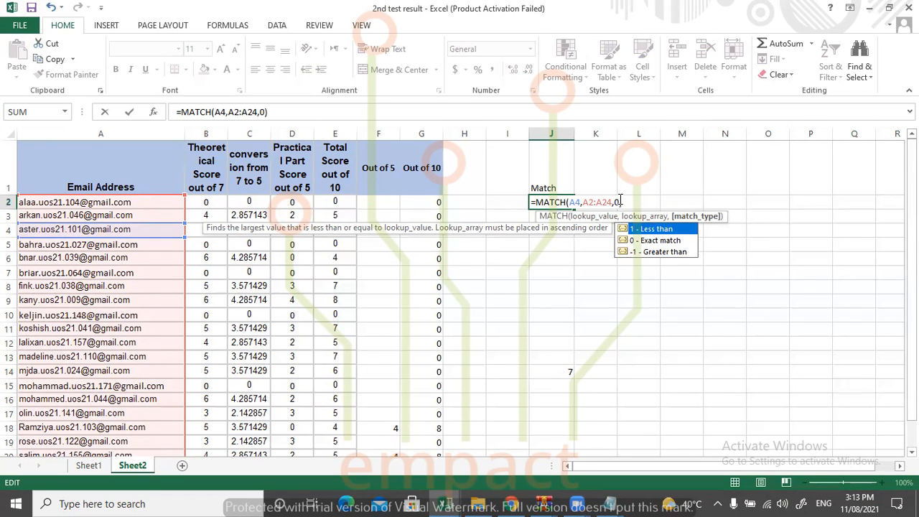
{"action": "key", "text": "Return"}
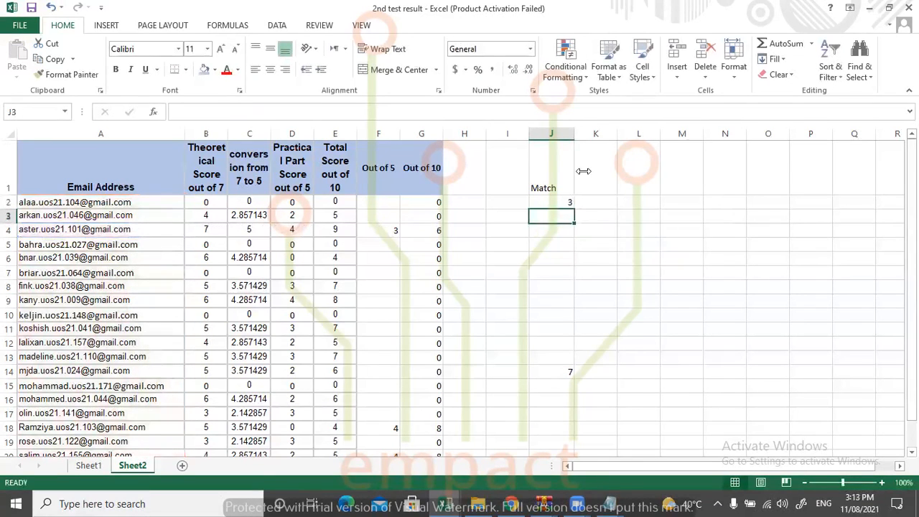
Enter the heading Index in K1, beside the Match heading.
{"action": "left_click", "coordinate": [597, 180]}
{"action": "key", "text": "BackSpace"}
{"action": "left_click", "coordinate": [596, 180]}
{"action": "type", "text": "Index"}
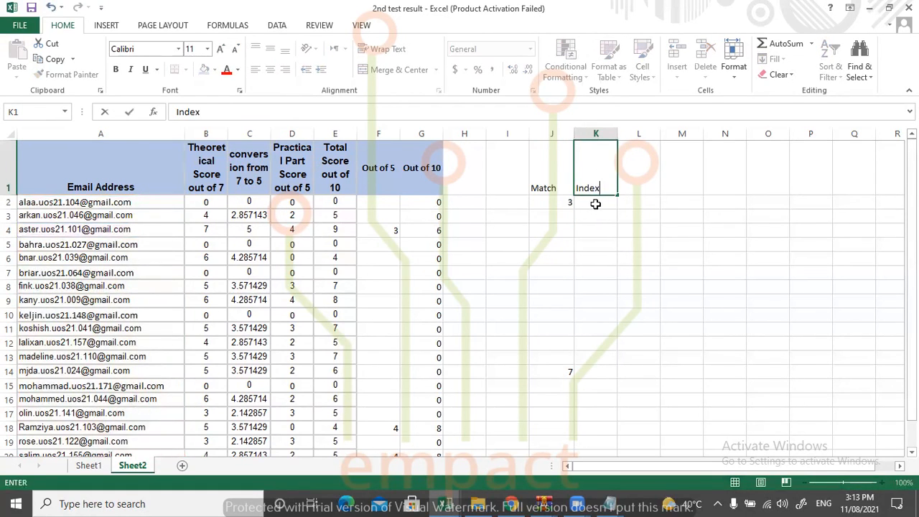
{"action": "left_click", "coordinate": [598, 203]}
Format headings J1:K1 with the light blue fill, bold text, and centered horizontal and middle vertical alignment.
{"action": "left_click_drag", "start_coordinate": [544, 164], "coordinate": [594, 169]}
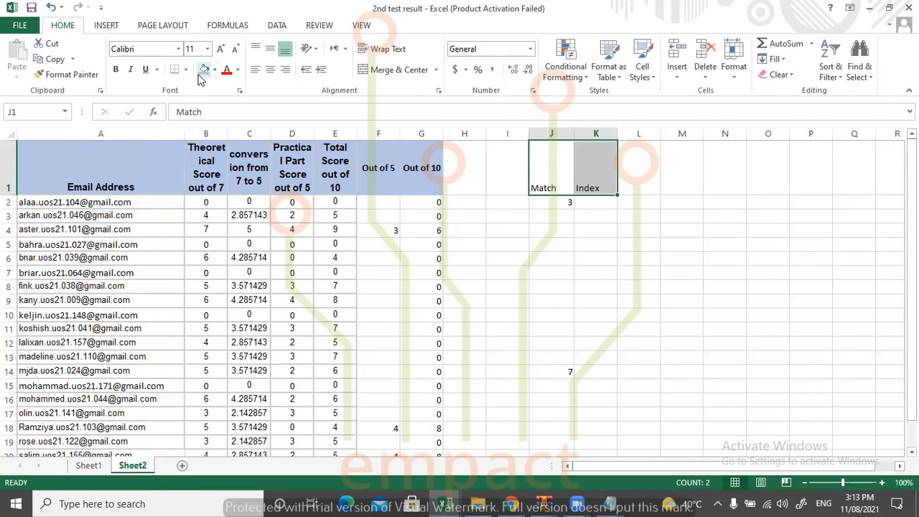
{"action": "left_click", "coordinate": [204, 69]}
{"action": "left_click", "coordinate": [273, 51]}
{"action": "left_click", "coordinate": [270, 69]}
{"action": "left_click", "coordinate": [115, 69]}
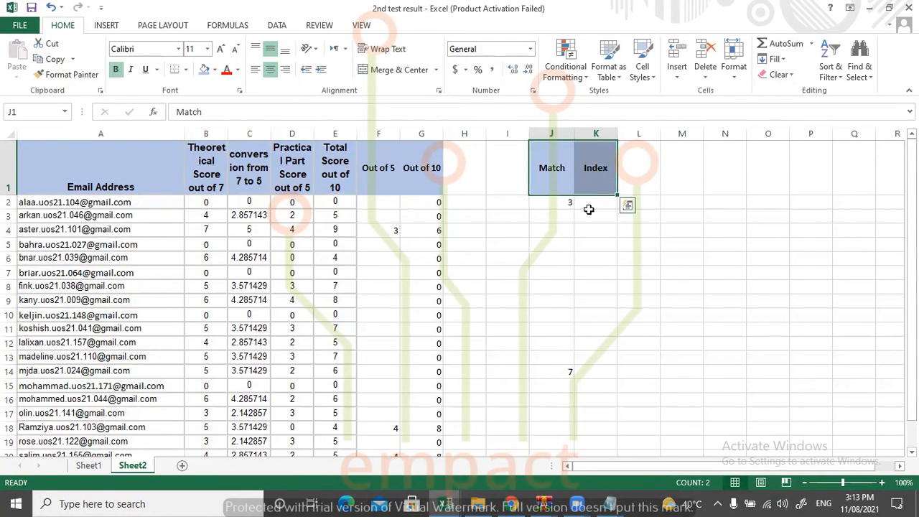
{"action": "left_click", "coordinate": [589, 206]}
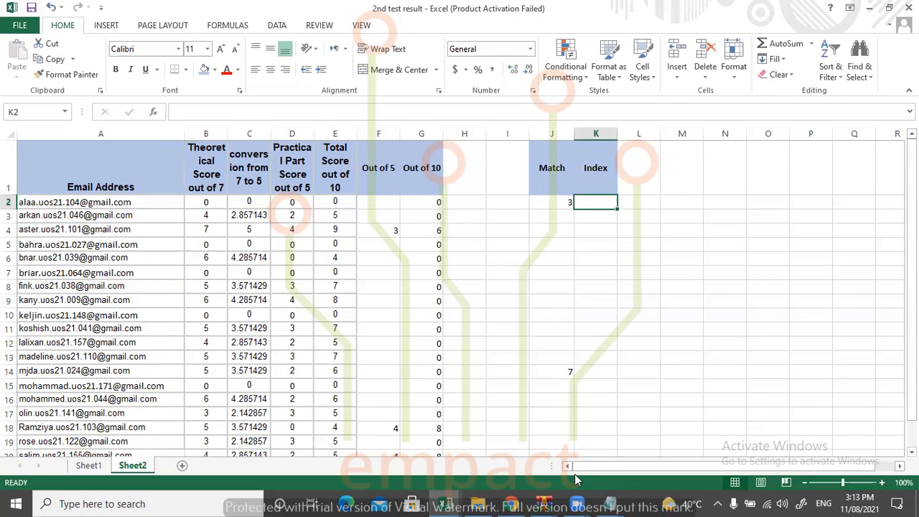
Review J2's MATCH formula and its lookup cell A4 against the empty Index cell K2.
{"action": "left_click", "coordinate": [559, 203]}
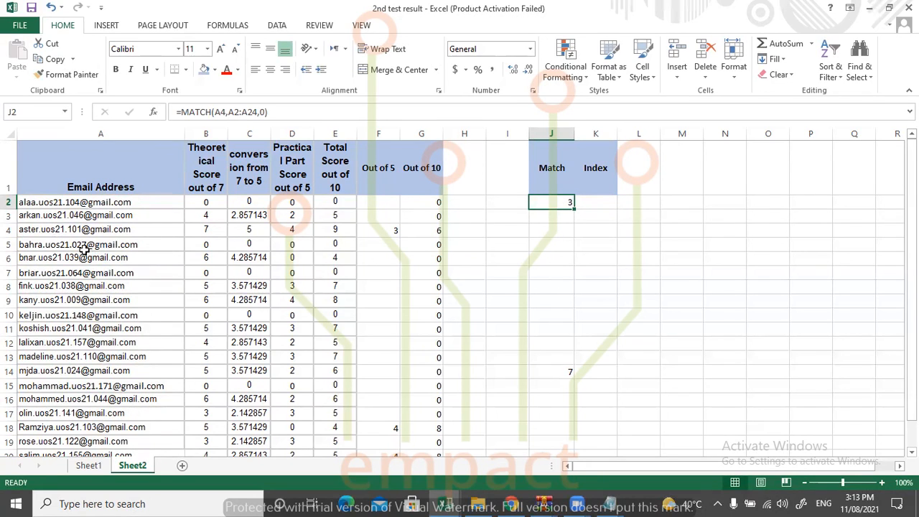
{"action": "left_click", "coordinate": [598, 176]}
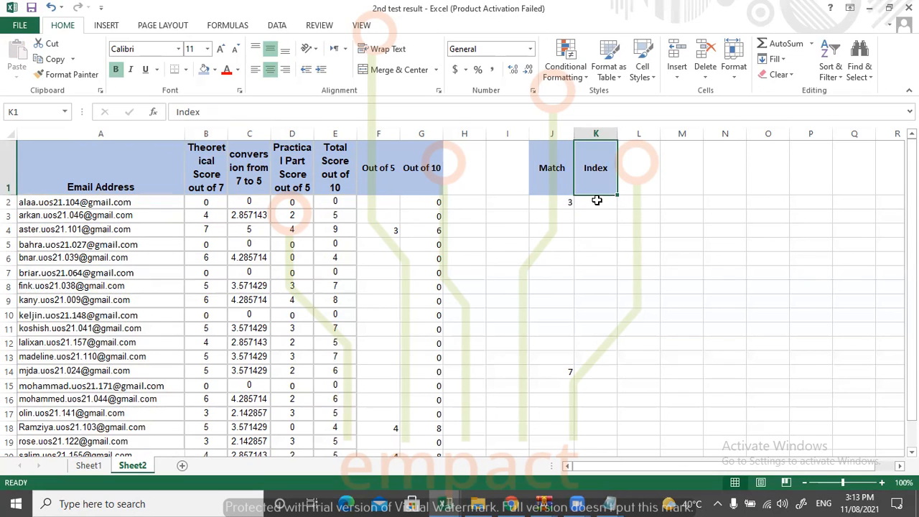
{"action": "left_click", "coordinate": [597, 201]}
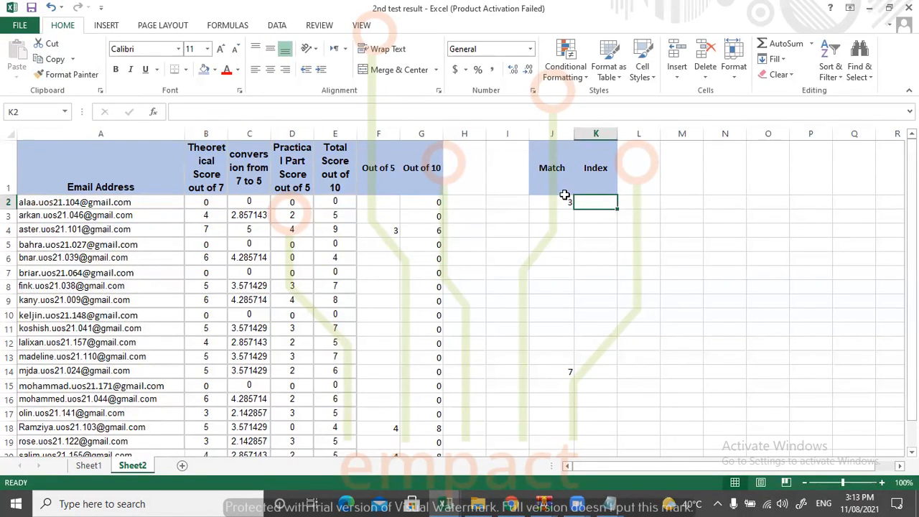
{"action": "left_click", "coordinate": [44, 231]}
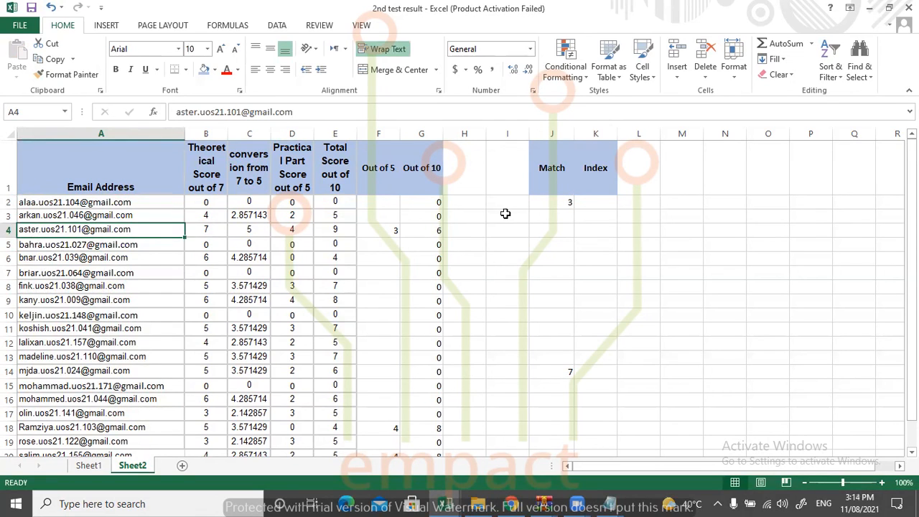
{"action": "left_click", "coordinate": [565, 203]}
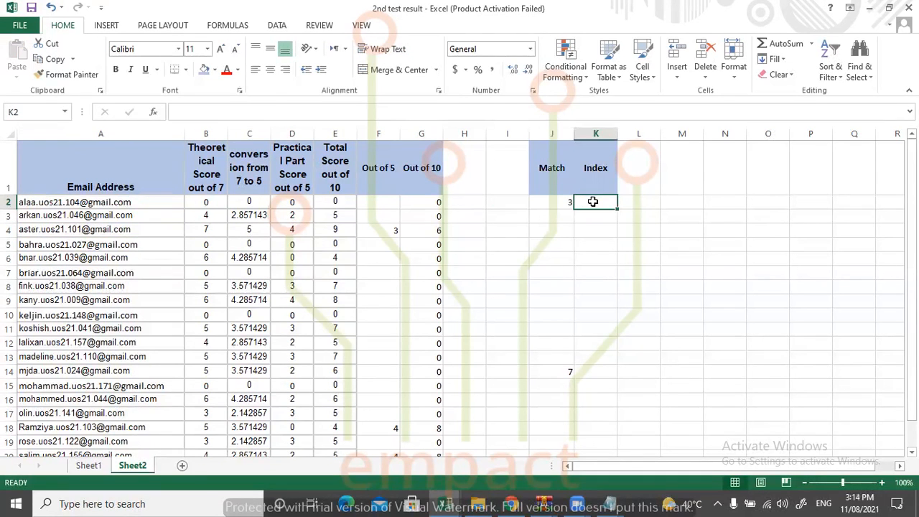
{"action": "left_click", "coordinate": [87, 229]}
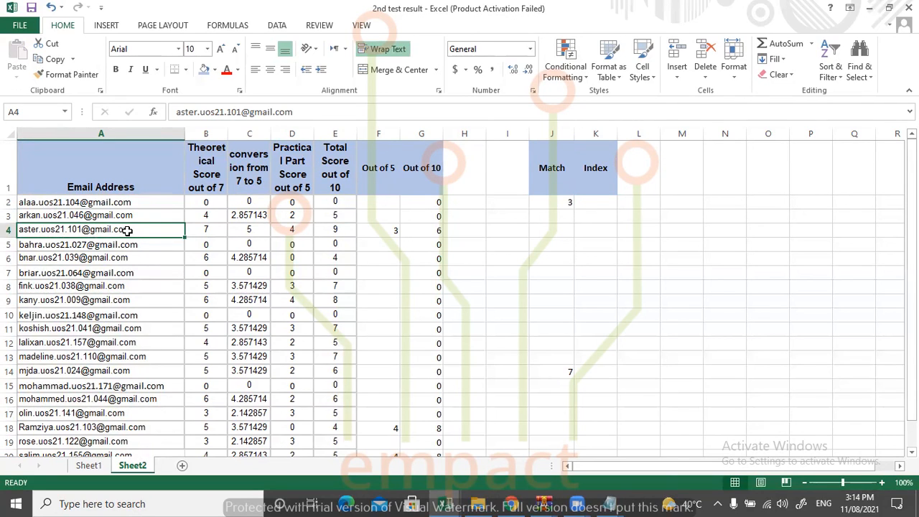
Begin an INDEX formula in K2 using A1:G24 as the array.
{"action": "left_click", "coordinate": [588, 202]}
{"action": "type", "text": "="}
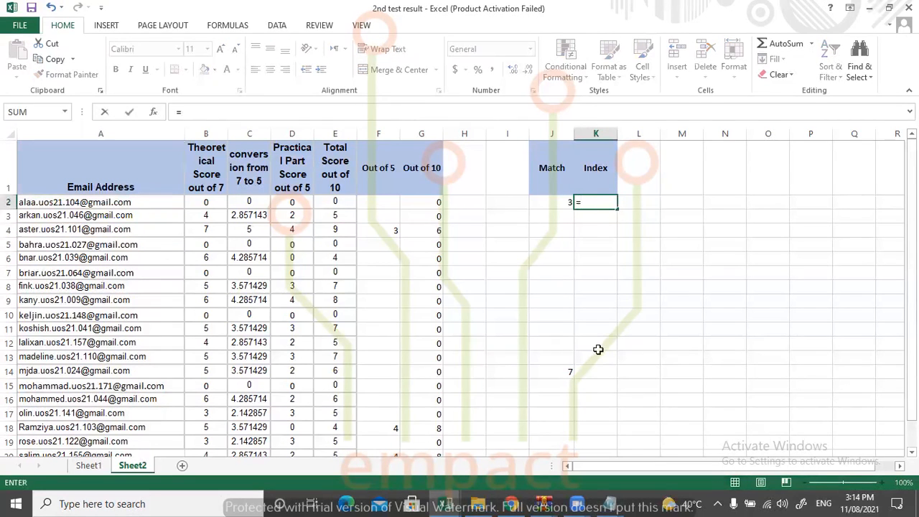
{"action": "type", "text": "index"}
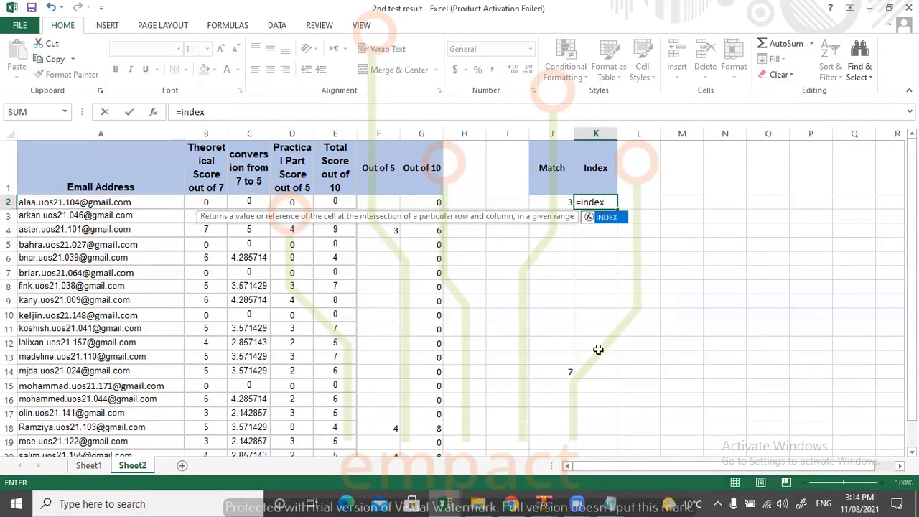
{"action": "type", "text": "("}
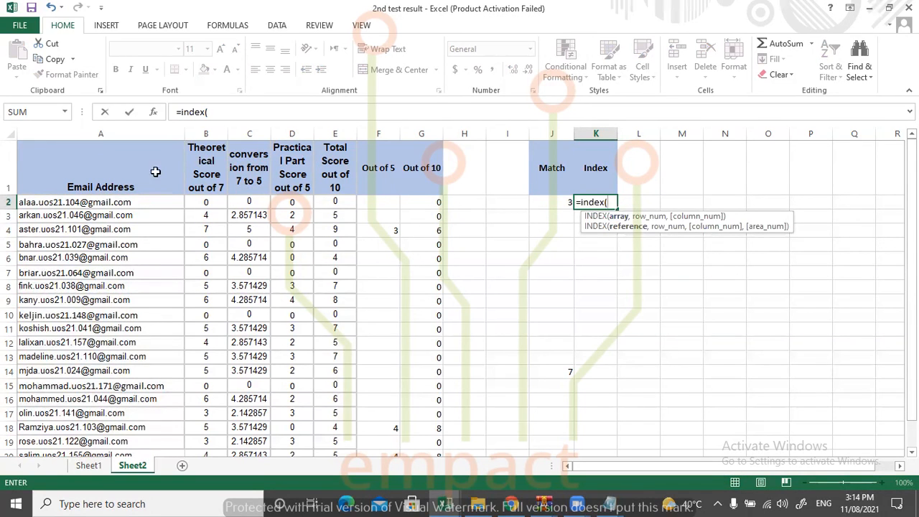
{"action": "left_click_drag", "start_coordinate": [34, 170], "coordinate": [427, 399]}
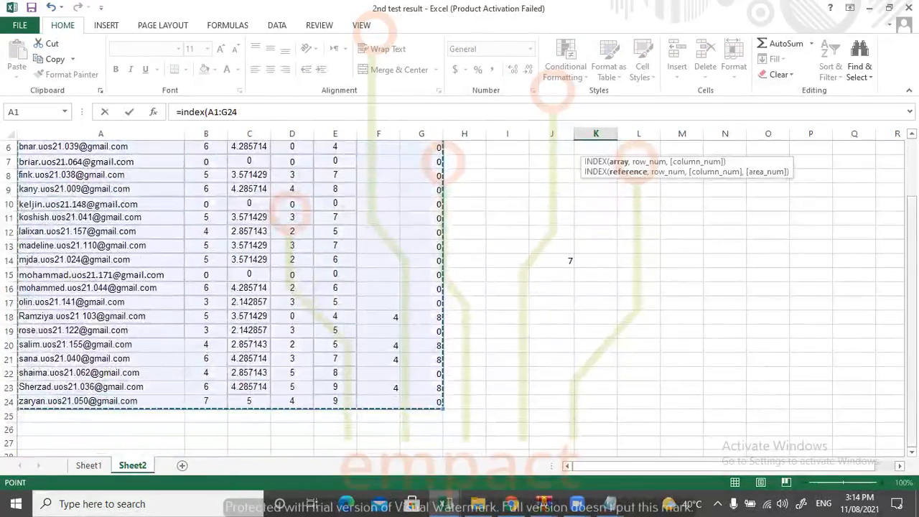
{"action": "type", "text": ","}
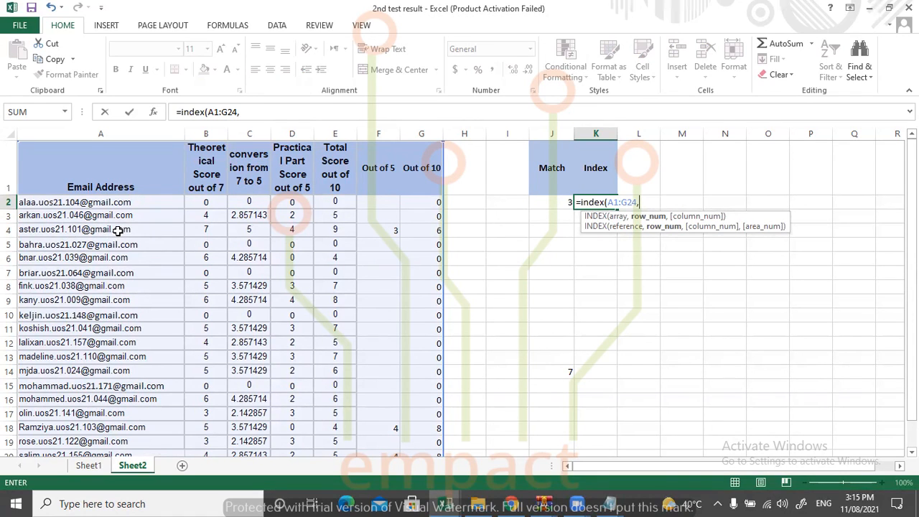
Complete K2's INDEX formula with row number 4 and column number 1.
{"action": "left_click", "coordinate": [460, 154]}
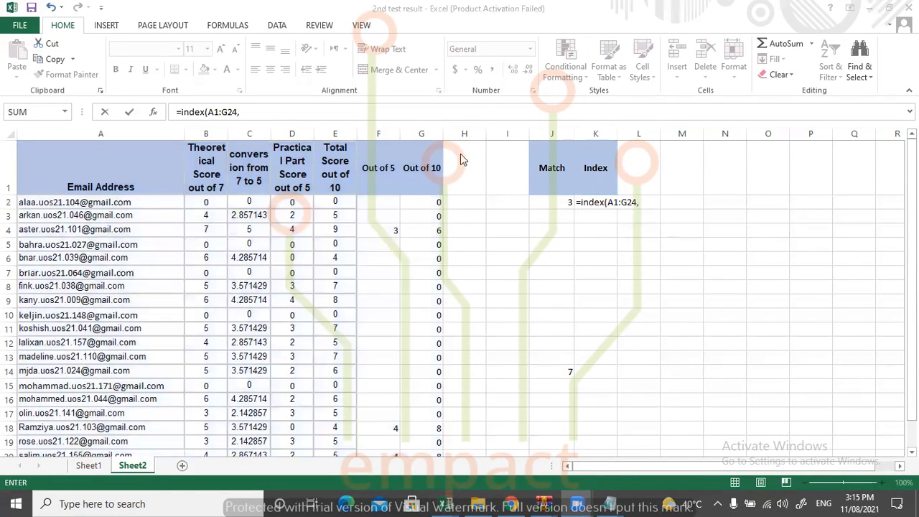
{"action": "left_click", "coordinate": [630, 202]}
{"action": "type", "text": "4,"}
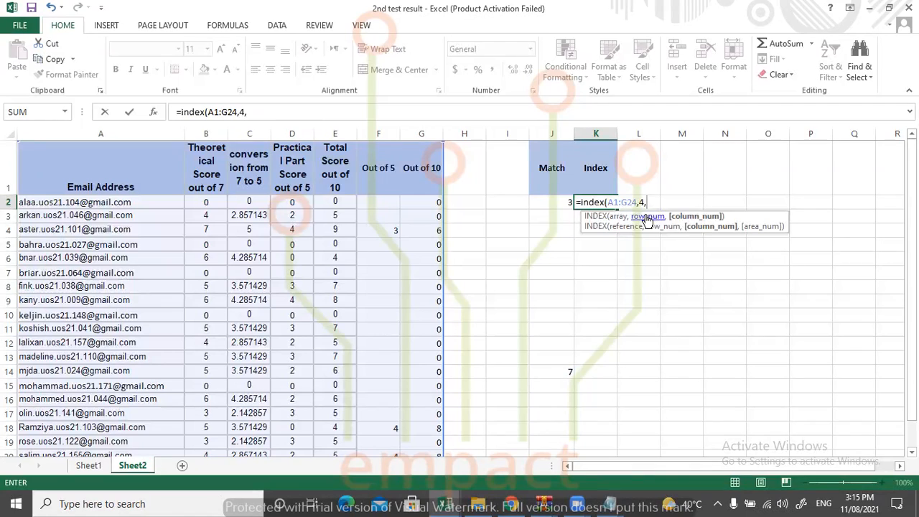
{"action": "type", "text": "1)"}
{"action": "key", "text": "Return"}
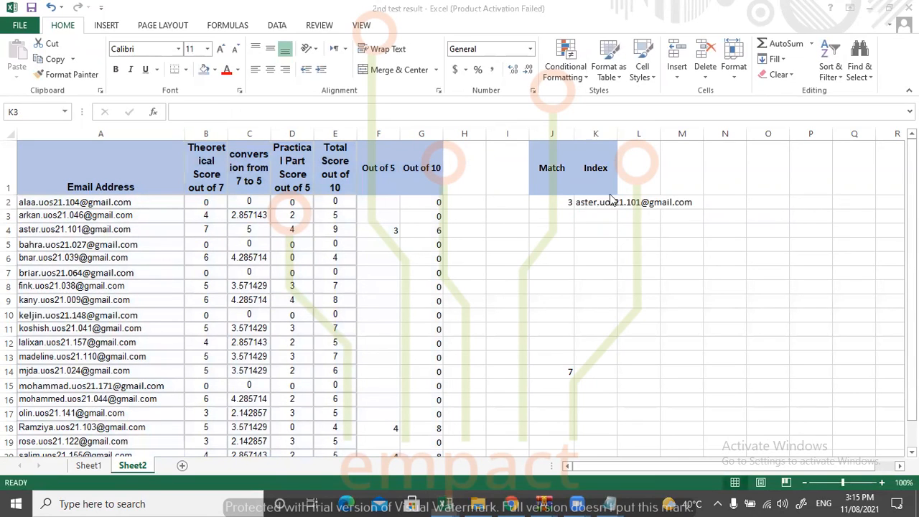
AutoFit column K to its contents and reselect the INDEX formula cell K2.
{"action": "left_click", "coordinate": [607, 203]}
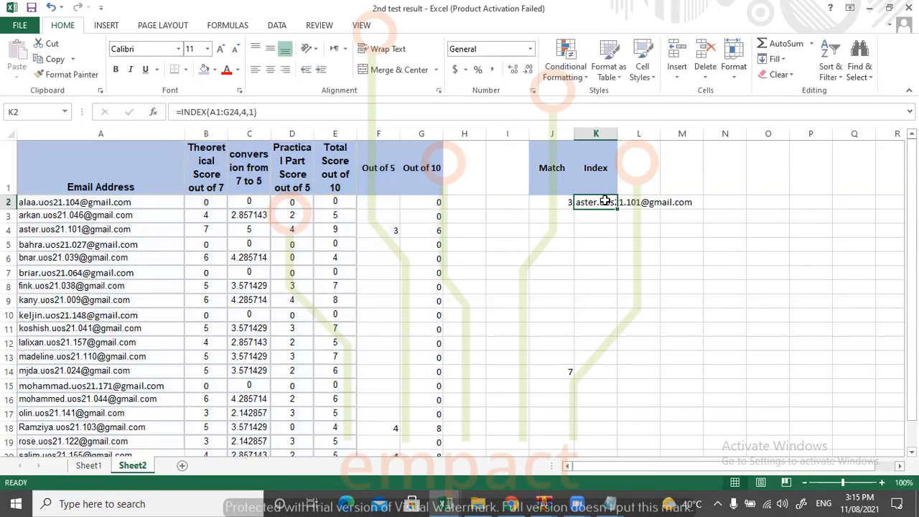
{"action": "double_click", "coordinate": [617, 134]}
{"action": "left_click", "coordinate": [647, 231]}
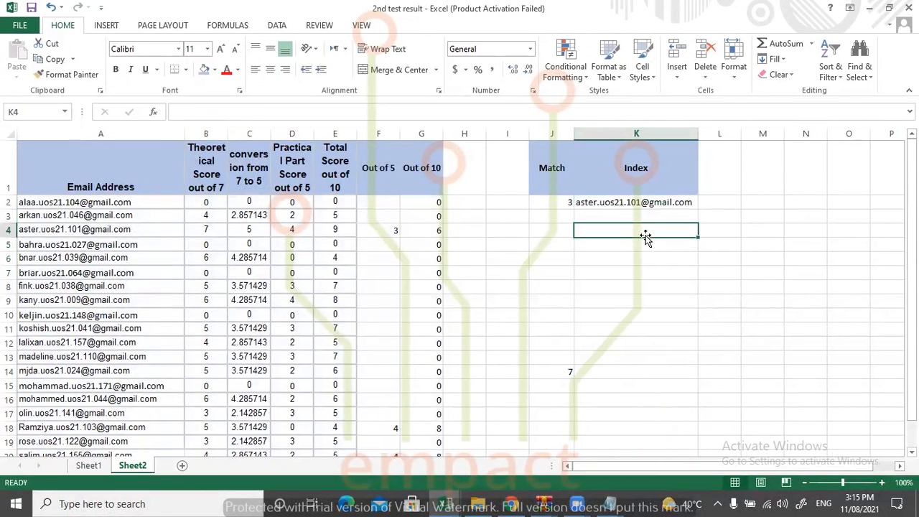
{"action": "left_click", "coordinate": [625, 204]}
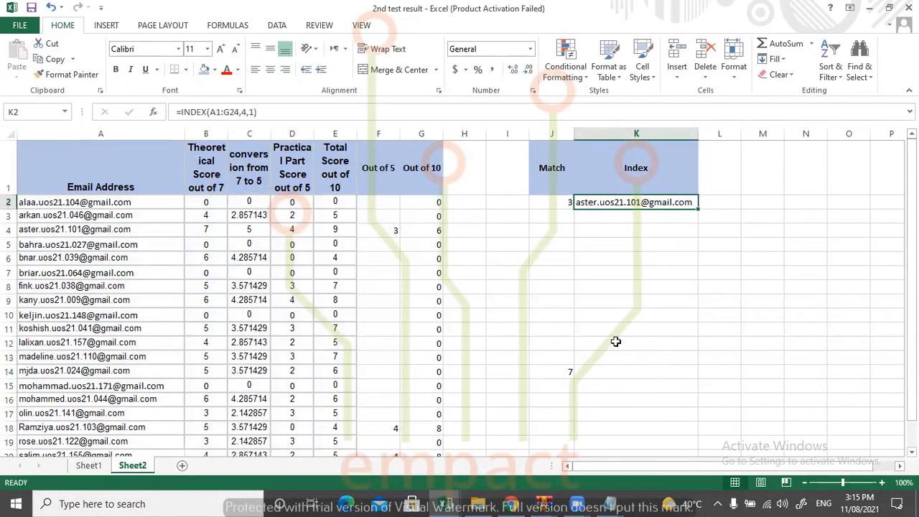
{"action": "left_click", "coordinate": [621, 216]}
{"action": "type", "text": "="}
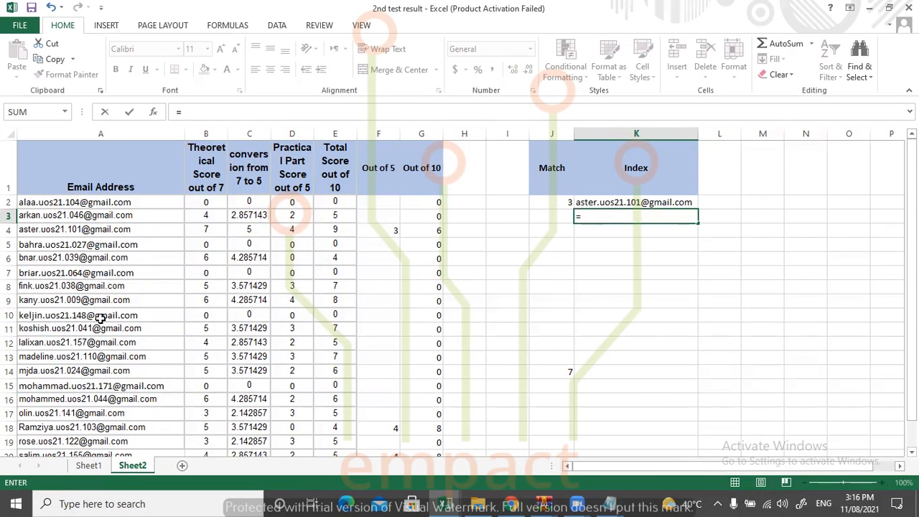
{"action": "key", "text": "alt+Tab"}
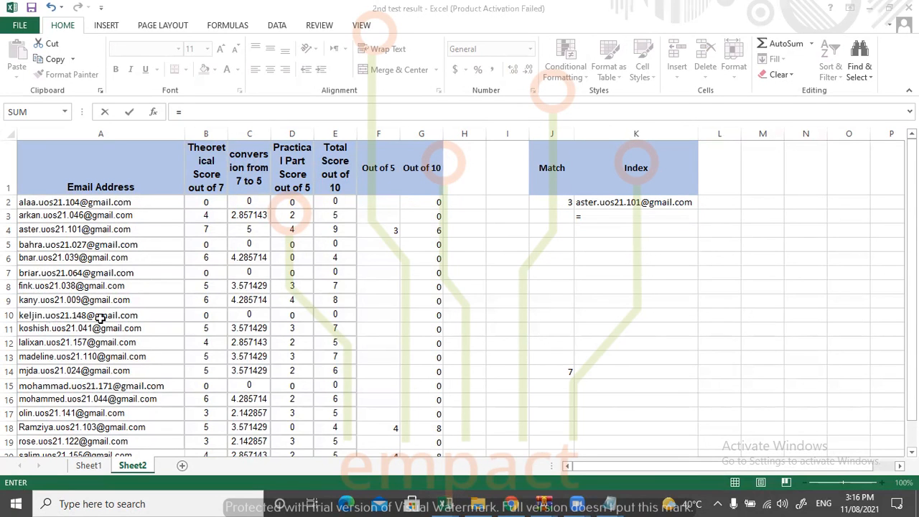
{"action": "left_click", "coordinate": [293, 285]}
{"action": "left_click", "coordinate": [293, 285]}
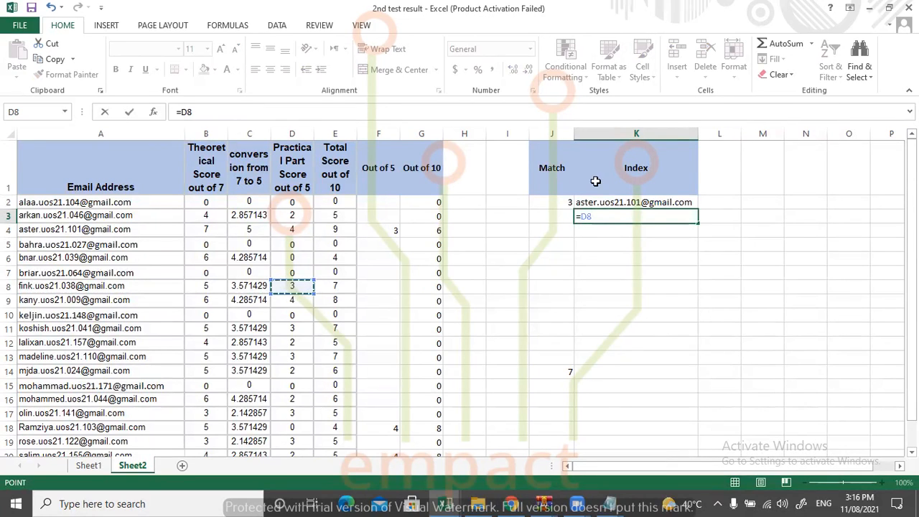
{"action": "key", "text": "Escape"}
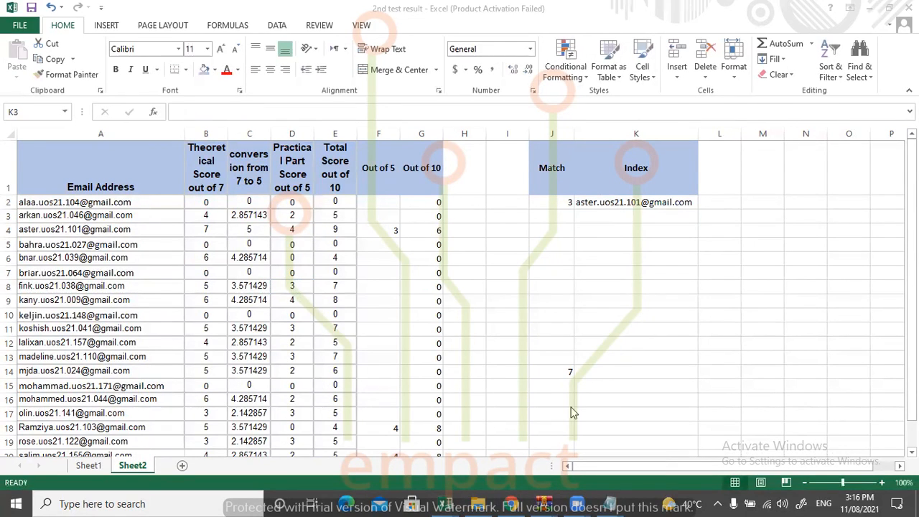
Begin a second INDEX formula in K3 with A1:G24 as the array.
{"action": "double_click", "coordinate": [597, 220]}
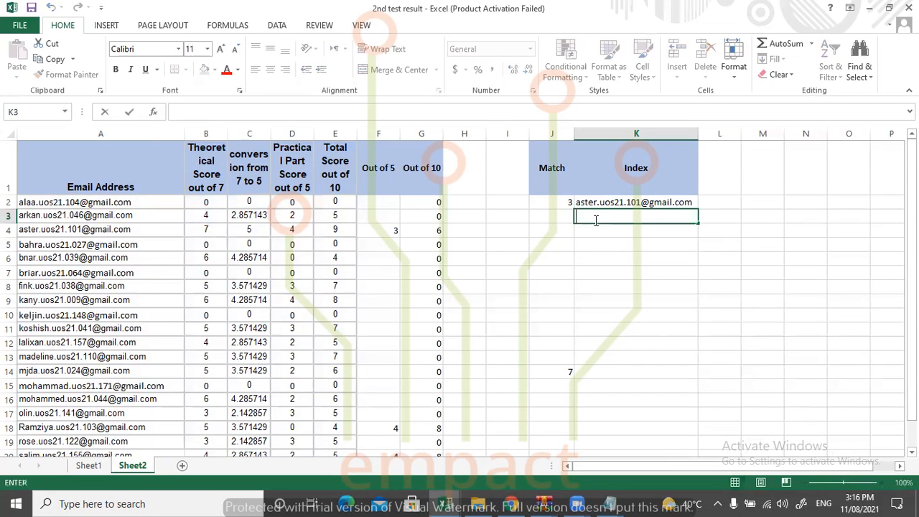
{"action": "type", "text": "=index"}
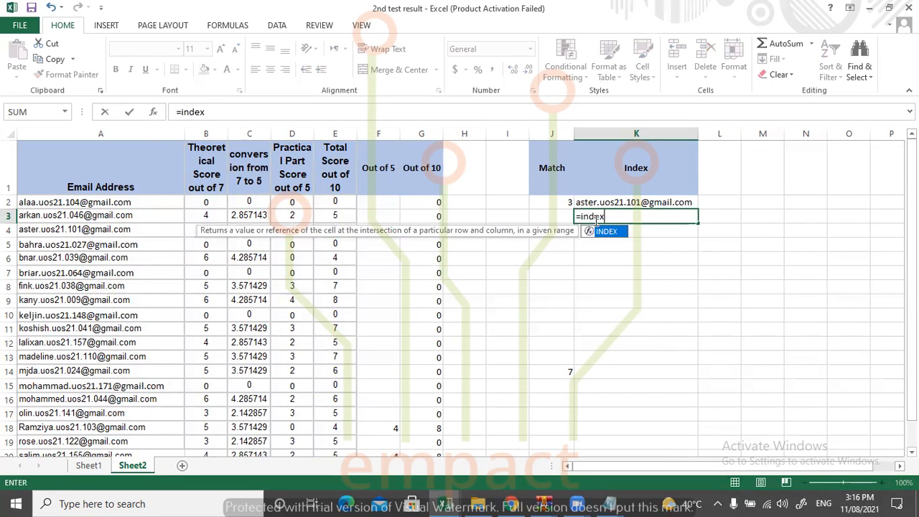
{"action": "type", "text": "("}
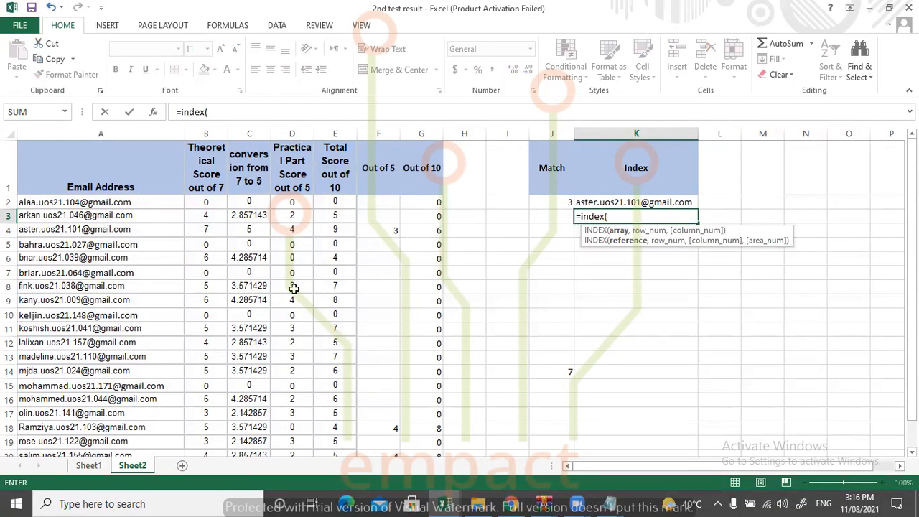
{"action": "left_click_drag", "start_coordinate": [55, 173], "coordinate": [409, 430]}
{"action": "left_click_drag", "start_coordinate": [912, 294], "coordinate": [912, 248]}
{"action": "type", "text": ","}
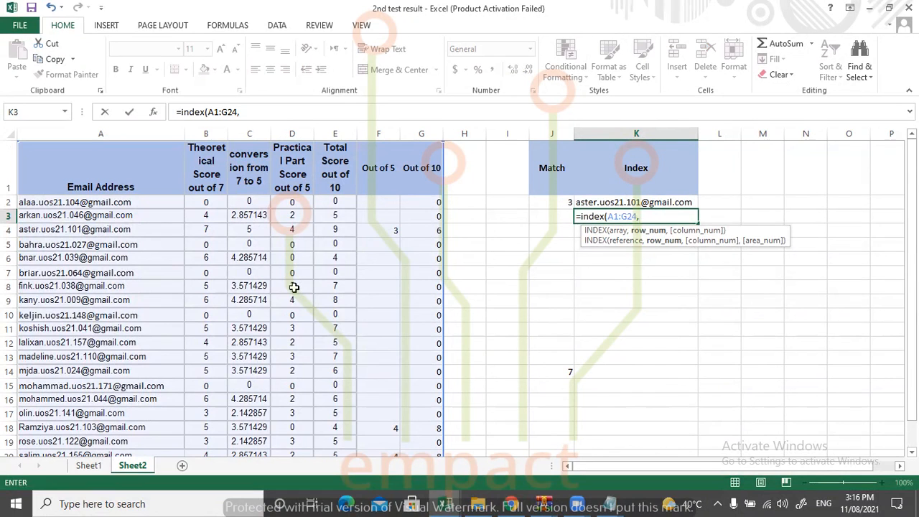
Complete K3's INDEX formula with row number 8 and column number 4.
{"action": "key", "text": "alt+Tab"}
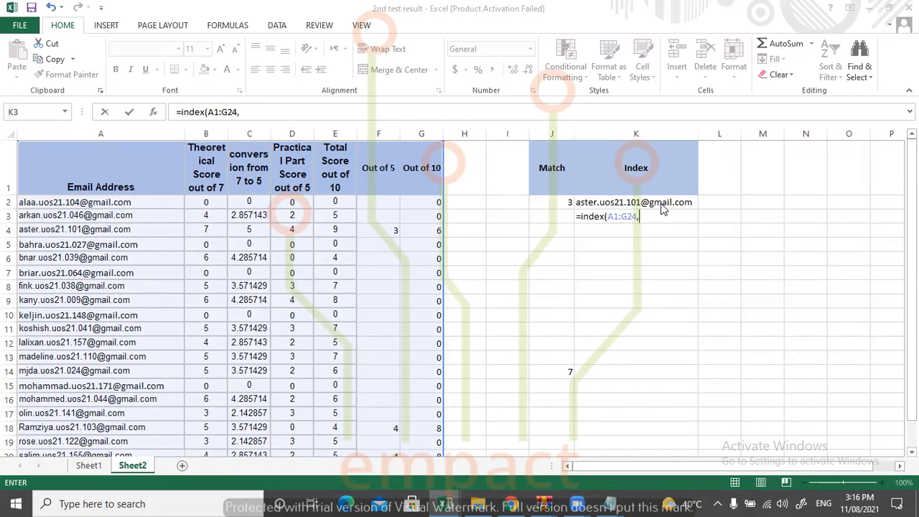
{"action": "left_click", "coordinate": [291, 285]}
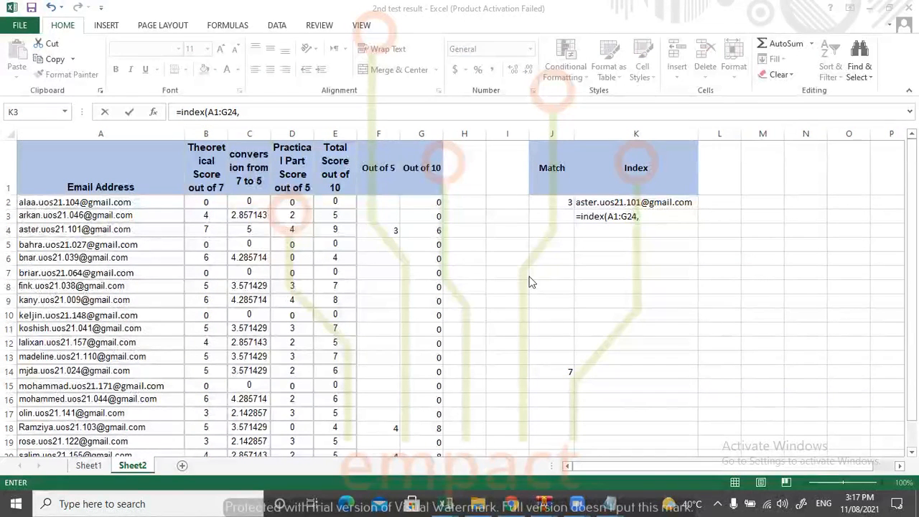
{"action": "left_click", "coordinate": [655, 217]}
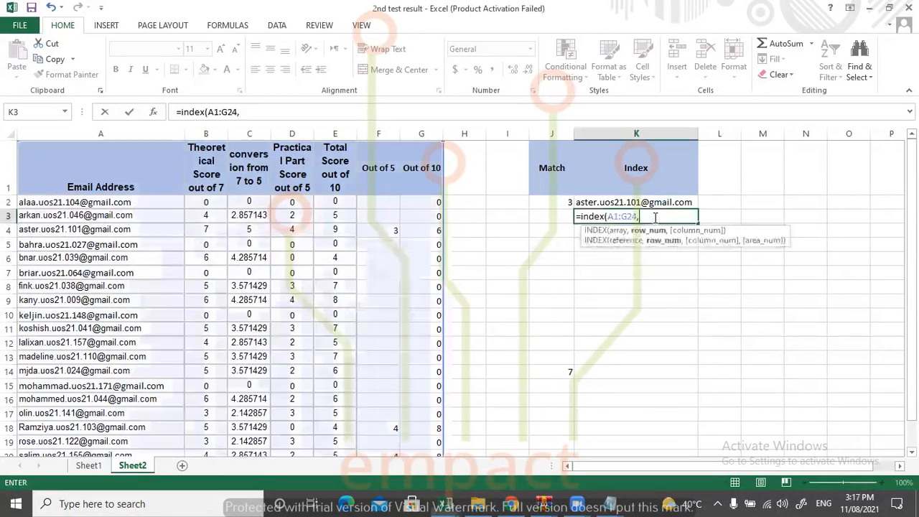
{"action": "type", "text": "8,"}
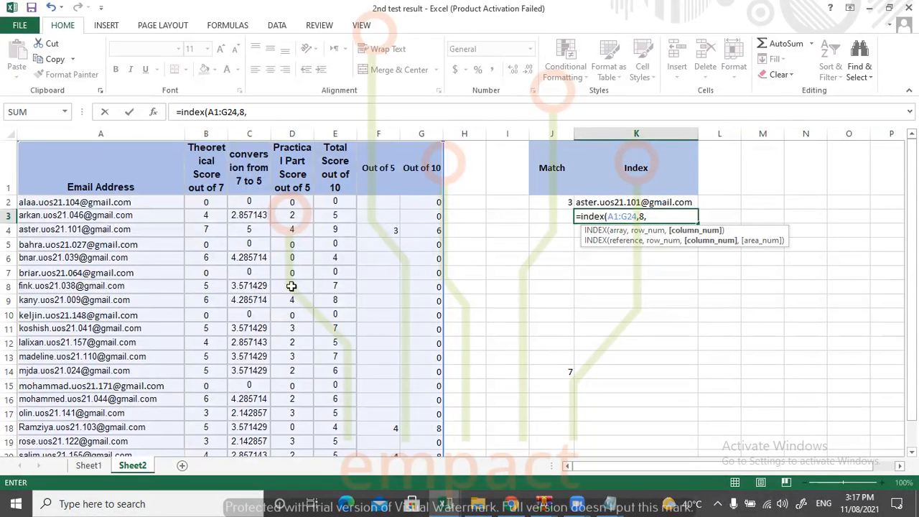
{"action": "key", "text": "alt+Tab"}
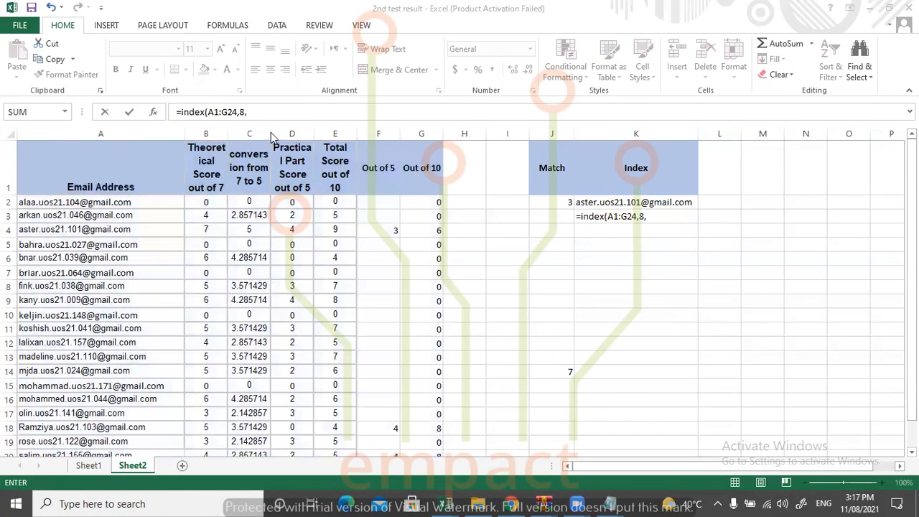
{"action": "left_click", "coordinate": [650, 219]}
{"action": "type", "text": "4)"}
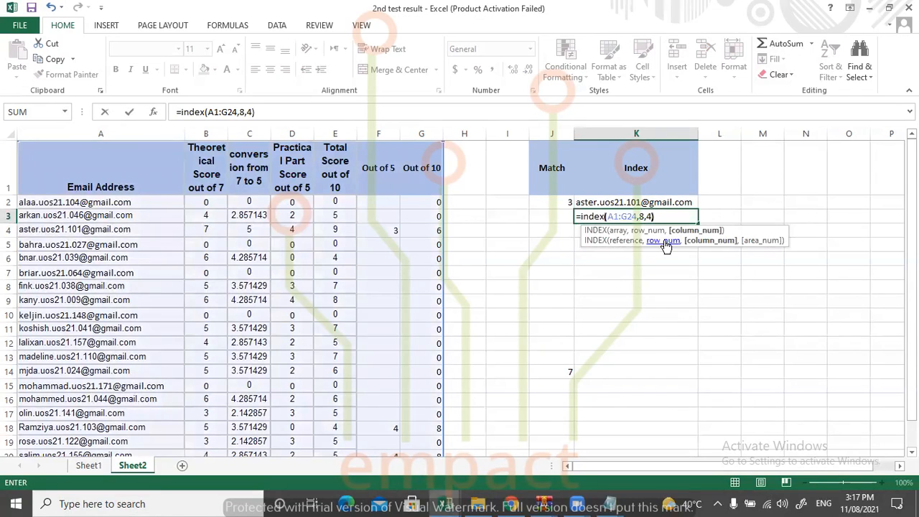
{"action": "key", "text": "Return"}
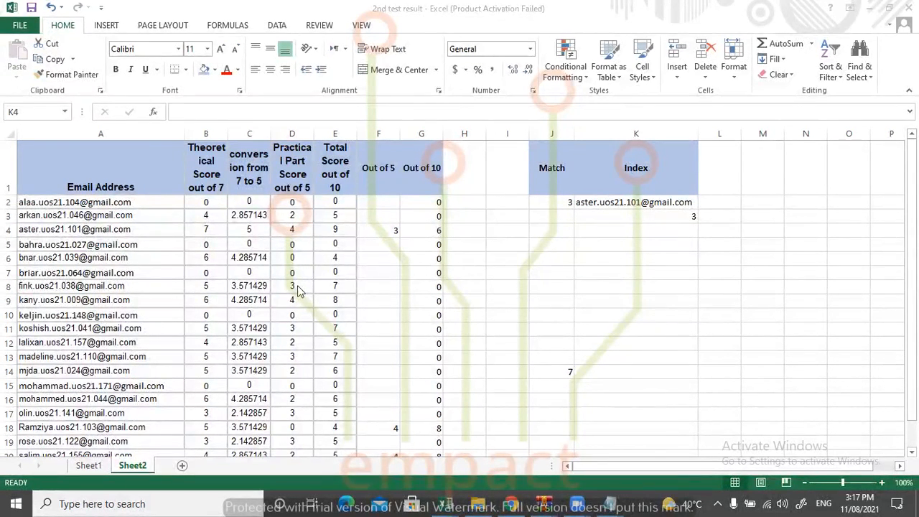
Check cell D8 in the results table, where row 8 meets the fourth column.
{"action": "left_click", "coordinate": [718, 161]}
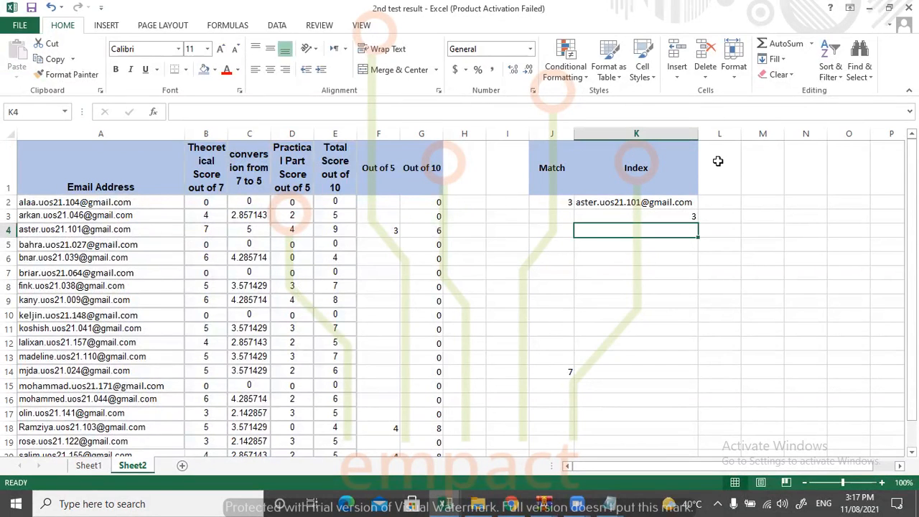
{"action": "left_click", "coordinate": [718, 161]}
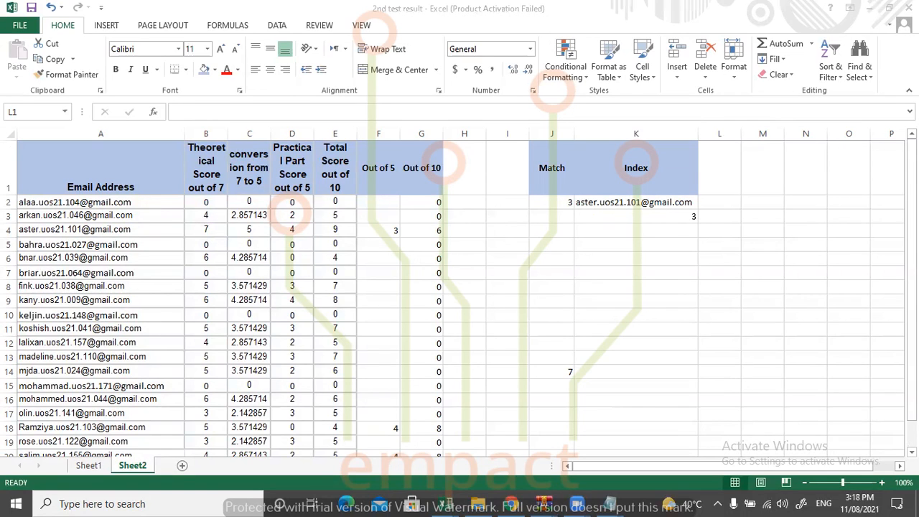
{"action": "left_click", "coordinate": [287, 285]}
{"action": "left_click", "coordinate": [287, 286]}
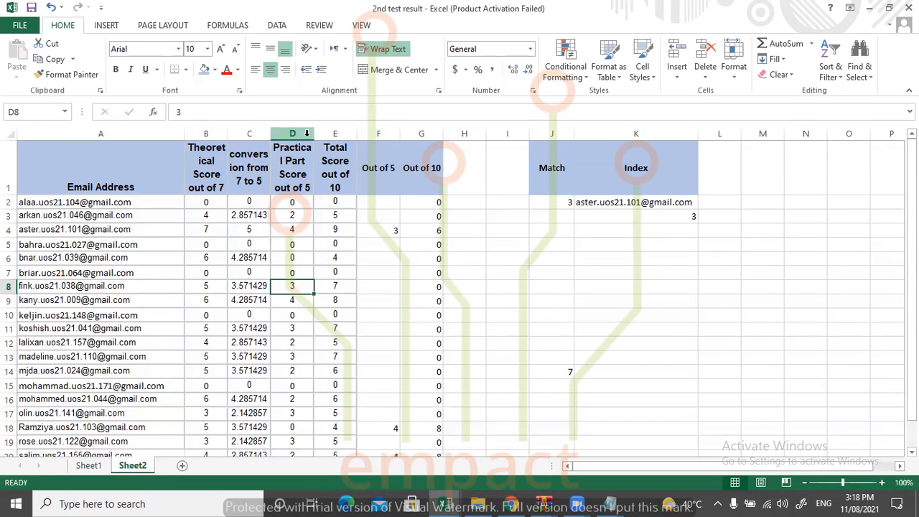
{"action": "key", "text": "alt+Tab"}
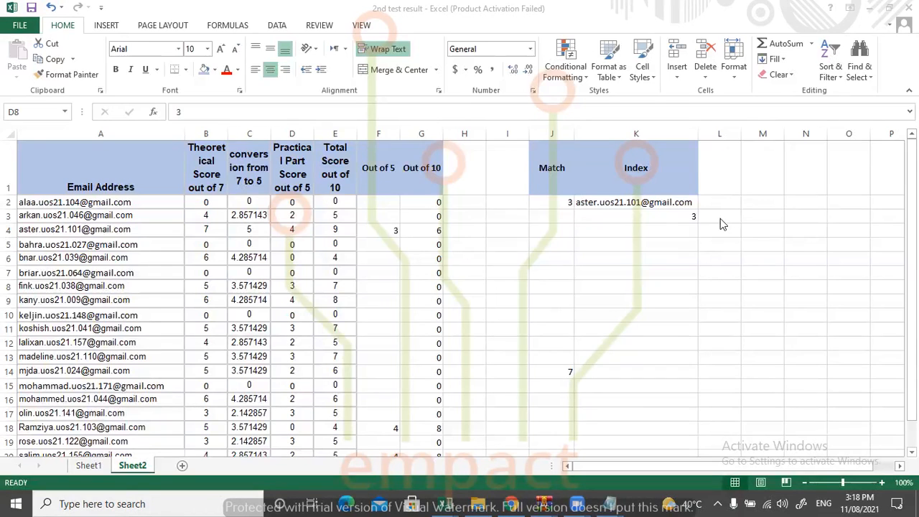
Enter the heading "Nested Index" in L1 and widen column L to fit it.
{"action": "left_click", "coordinate": [722, 183]}
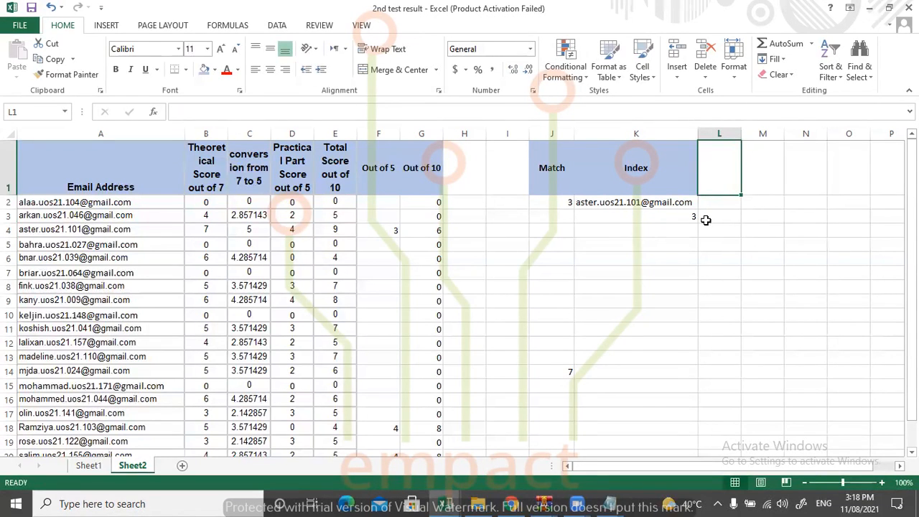
{"action": "type", "text": "Nested"}
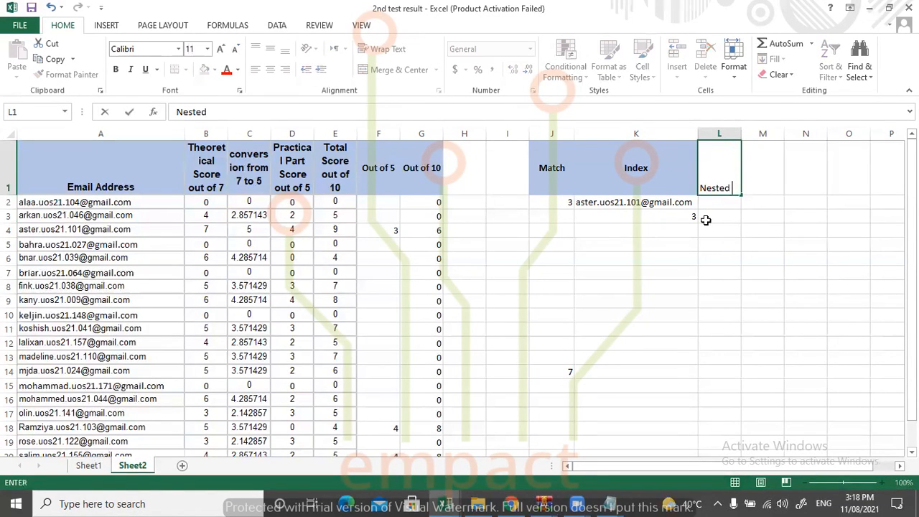
{"action": "type", "text": " Index"}
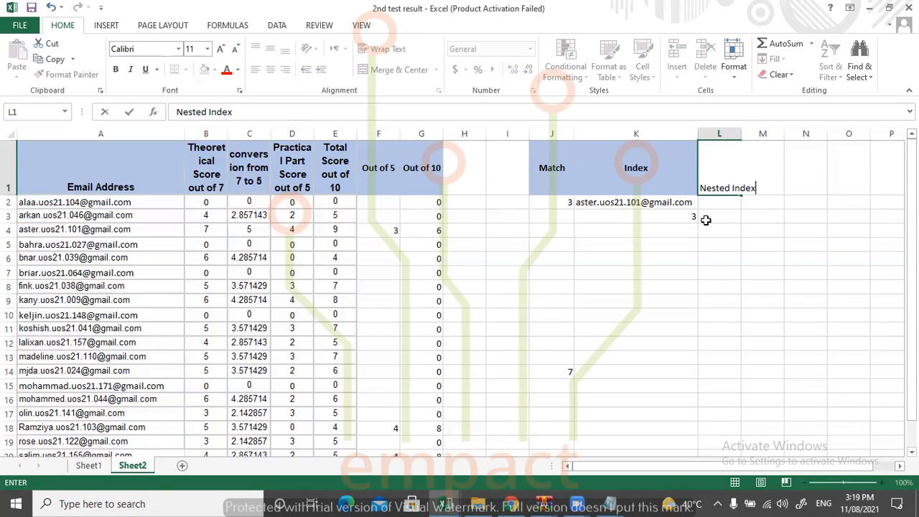
{"action": "left_click", "coordinate": [734, 205]}
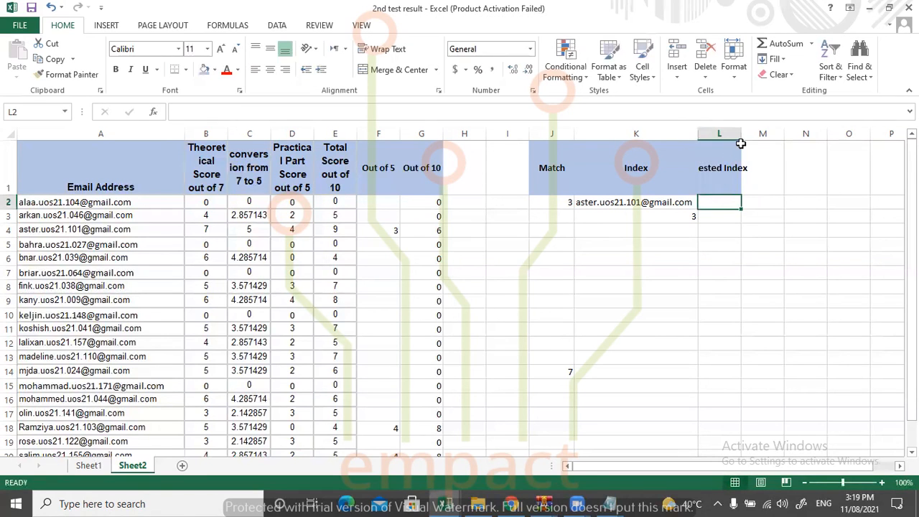
{"action": "left_click_drag", "start_coordinate": [739, 136], "coordinate": [778, 136]}
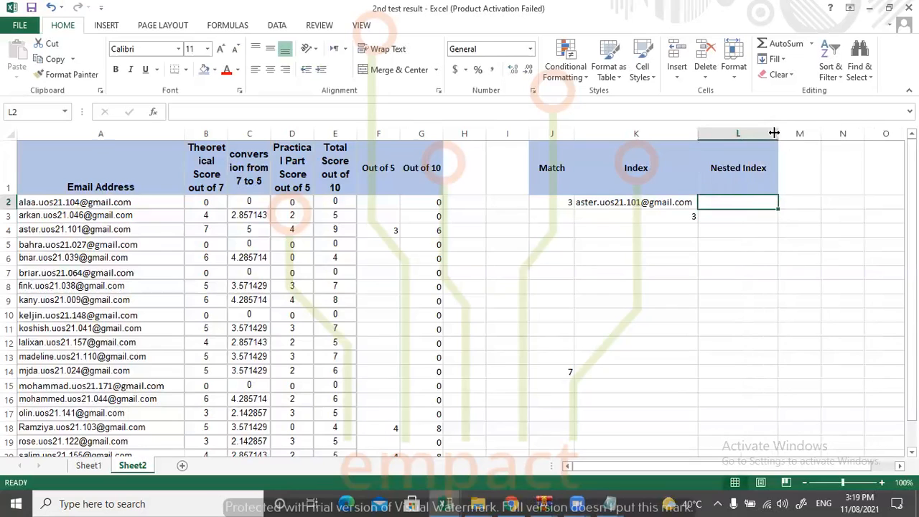
{"action": "double_click", "coordinate": [727, 204]}
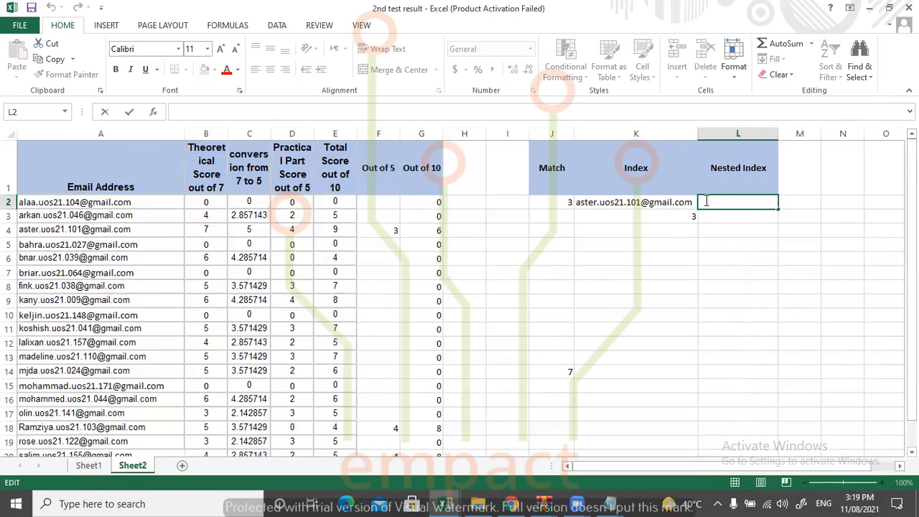
Start an INDEX syntax note in K4, beneath the second INDEX formula, with "=index(".
{"action": "left_click", "coordinate": [615, 230]}
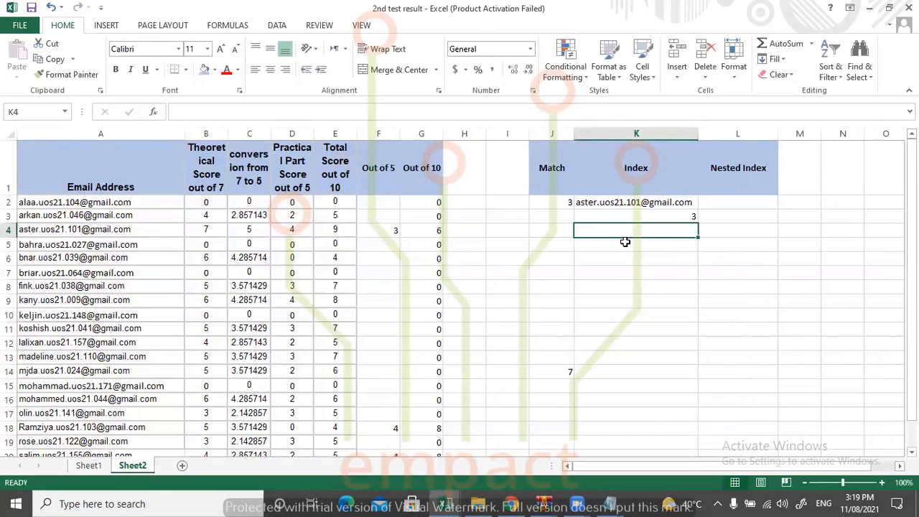
{"action": "left_click", "coordinate": [625, 216]}
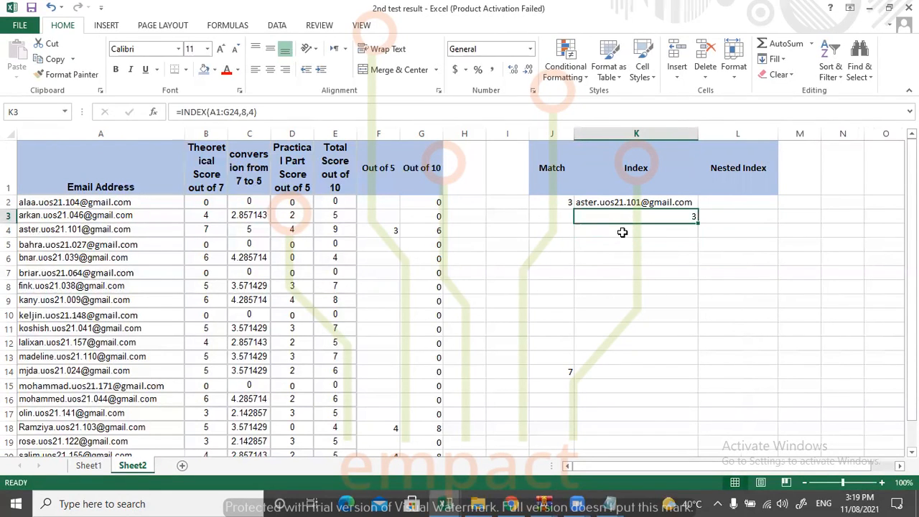
{"action": "left_click", "coordinate": [623, 230]}
{"action": "type", "text": "index"}
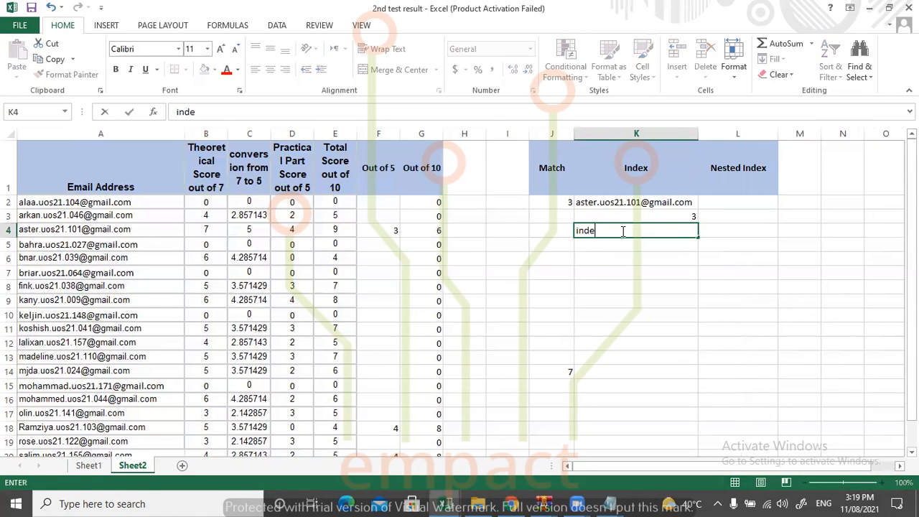
{"action": "key", "text": "BackSpace"}
{"action": "key", "text": "BackSpace"}
{"action": "key", "text": "BackSpace"}
{"action": "key", "text": "BackSpace"}
{"action": "key", "text": "BackSpace"}
{"action": "type", "text": "=ind"}
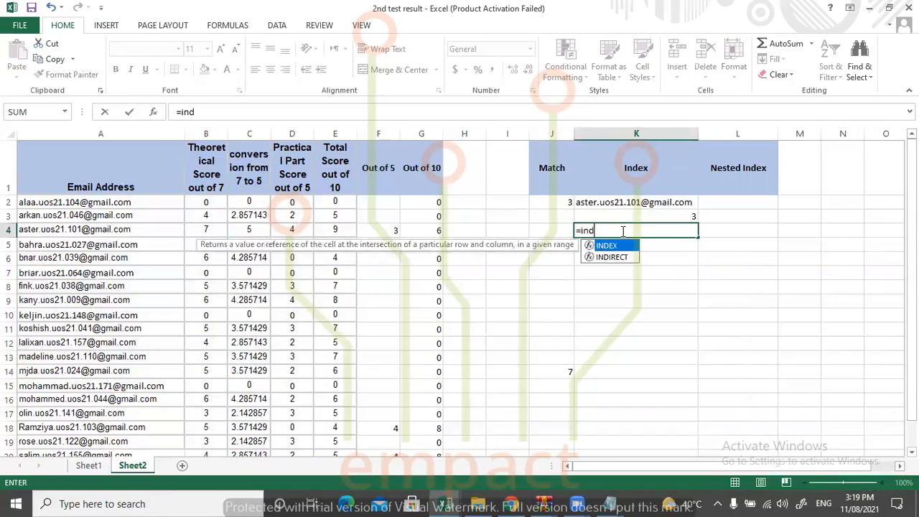
{"action": "type", "text": "ex("}
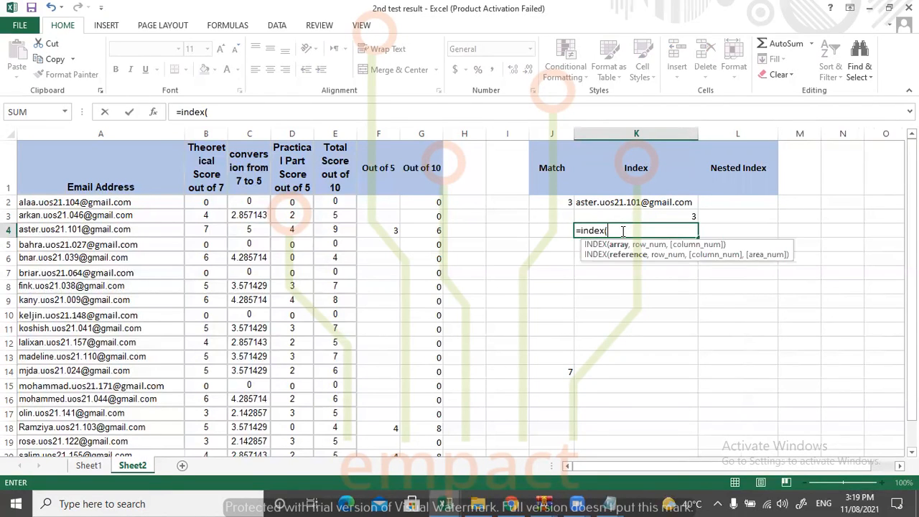
{"action": "type", "text": "range of"}
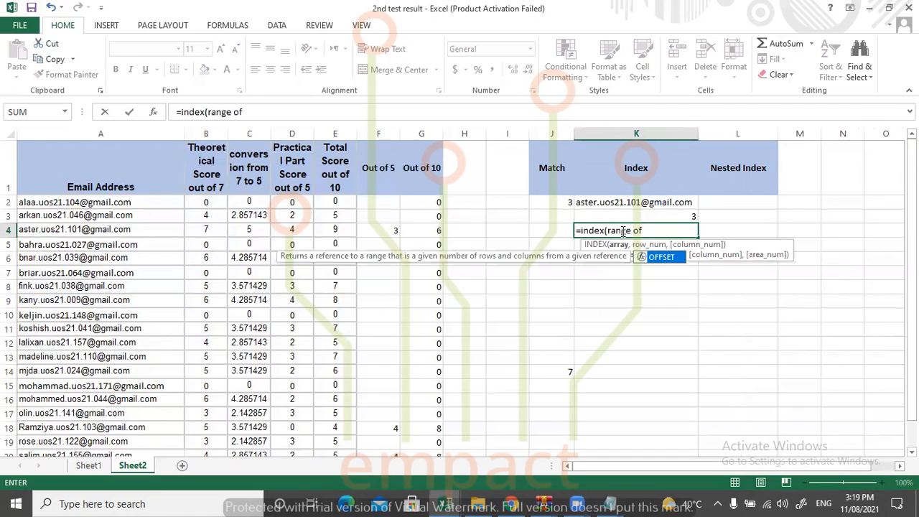
Add "range of table" as the first argument in K4 and remove the leading equals sign to make it plain text.
{"action": "key", "text": "BackSpace"}
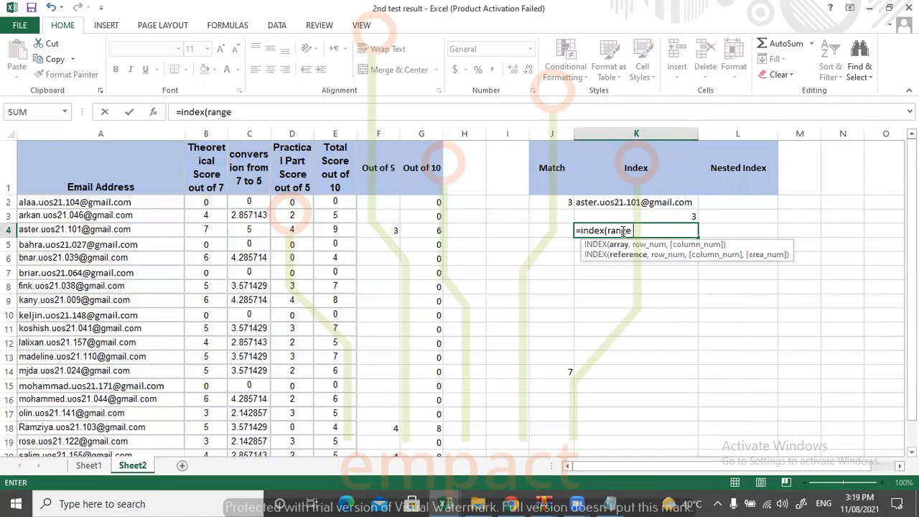
{"action": "type", "text": "of tabke"}
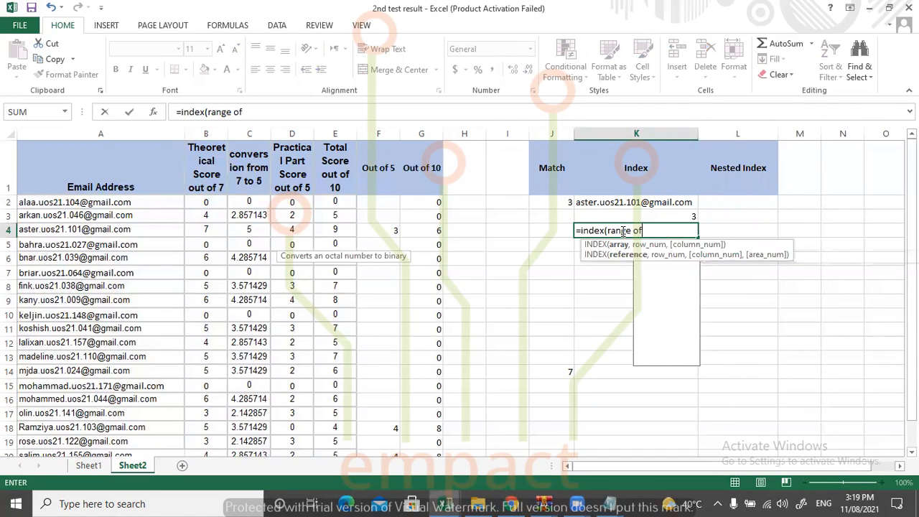
{"action": "key", "text": "BackSpace"}
{"action": "key", "text": "BackSpace"}
{"action": "key", "text": "BackSpace"}
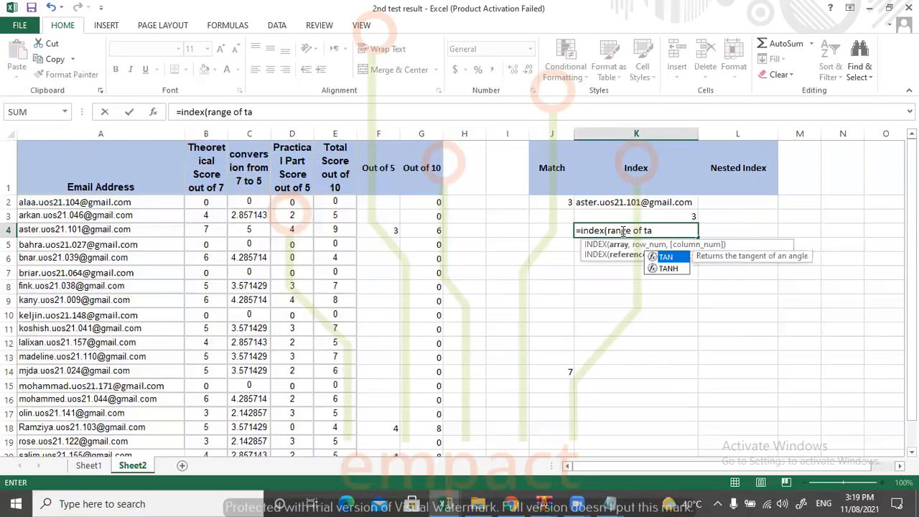
{"action": "type", "text": "ble"}
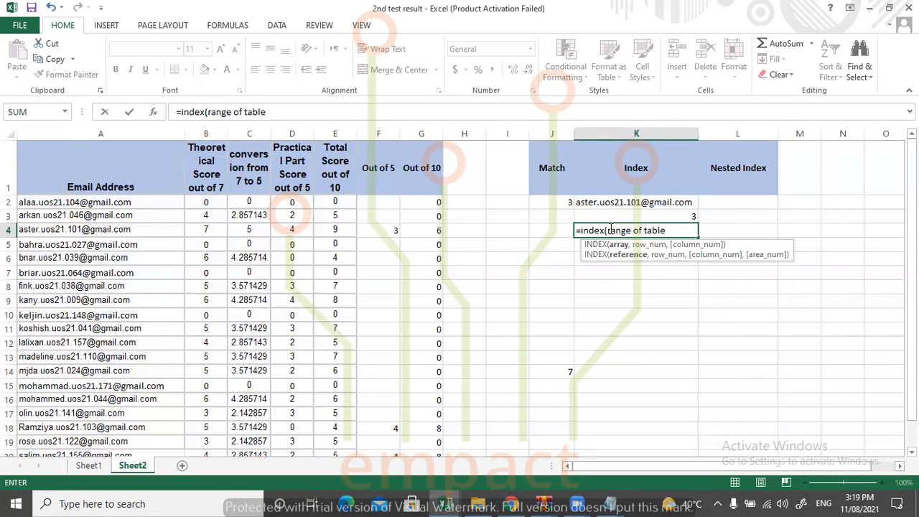
{"action": "left_click", "coordinate": [582, 232]}
{"action": "key", "text": "BackSpace"}
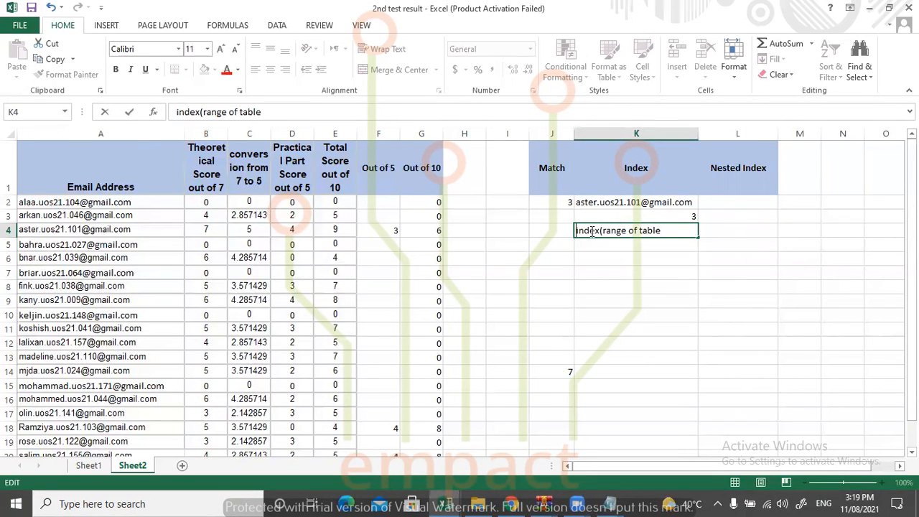
Complete the K4 syntax note with ", row number, column number)".
{"action": "type", "text": ", row num"}
{"action": "type", "text": "ber"}
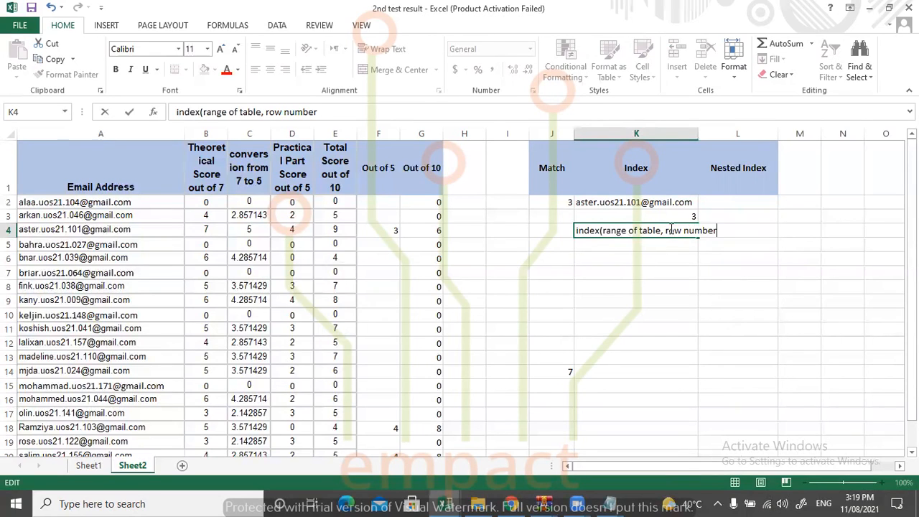
{"action": "type", "text": ", column number"}
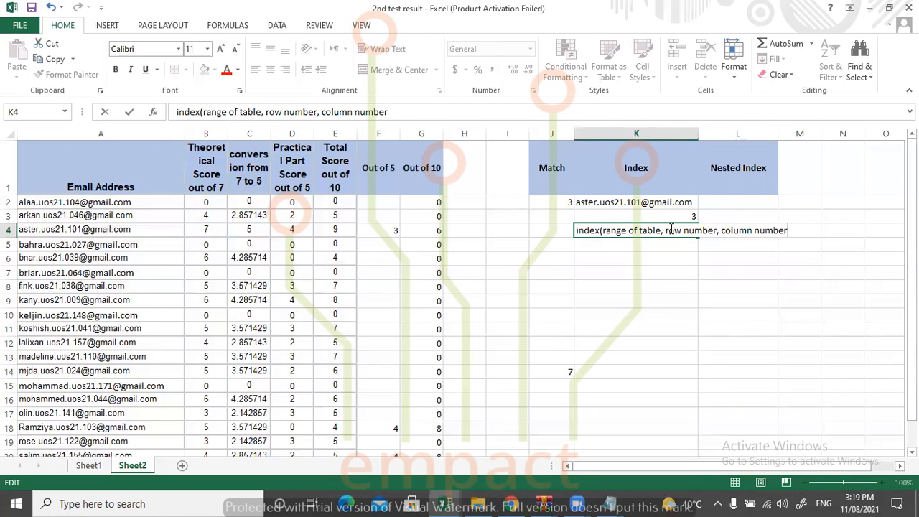
{"action": "type", "text": ")"}
{"action": "key", "text": "Tab"}
Wrap the text in column K and adjust the column width so the K4 syntax note spans two lines.
{"action": "left_click_drag", "start_coordinate": [698, 135], "coordinate": [783, 135]}
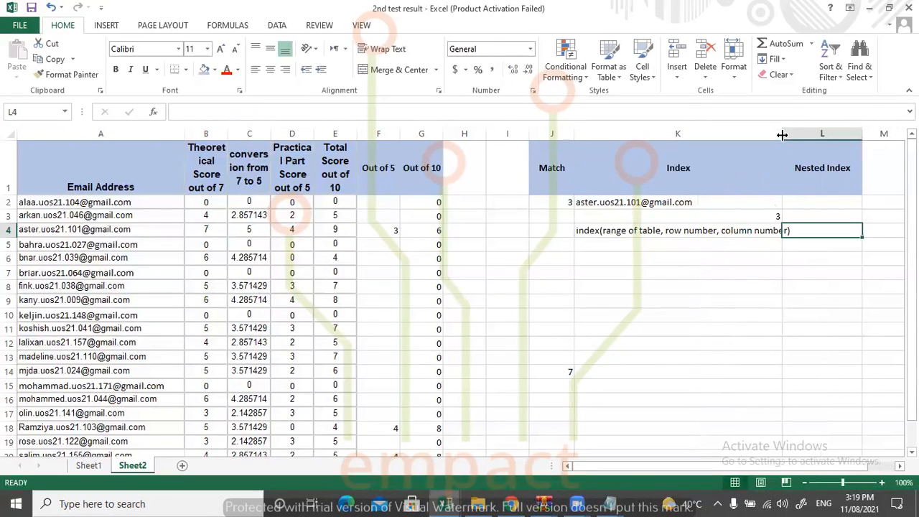
{"action": "double_click", "coordinate": [782, 135]}
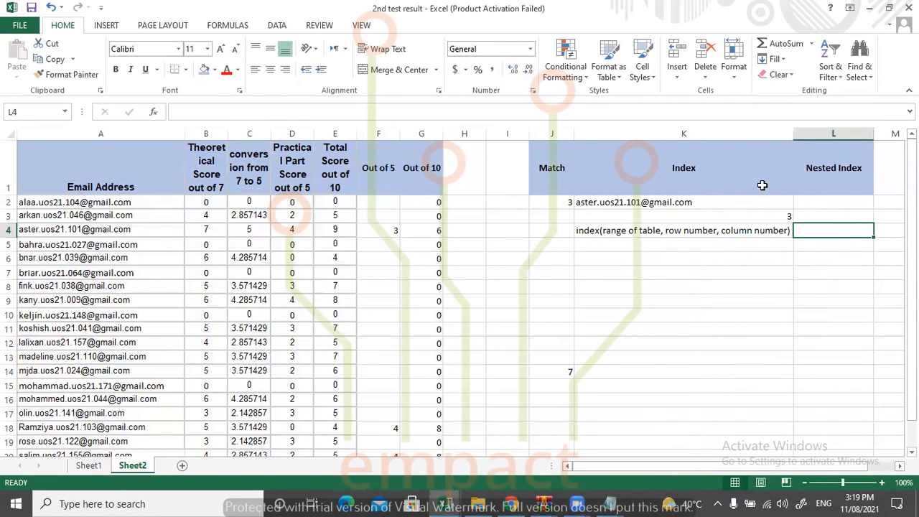
{"action": "left_click", "coordinate": [666, 134]}
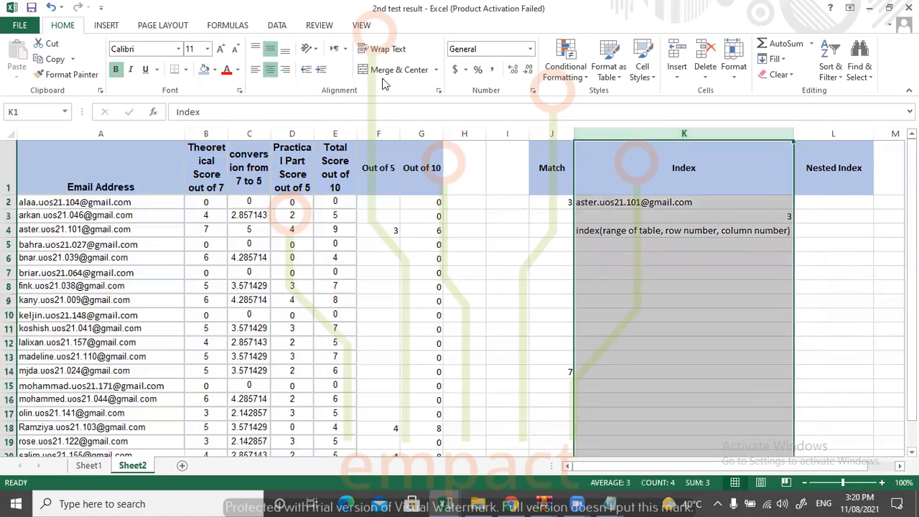
{"action": "left_click", "coordinate": [387, 49]}
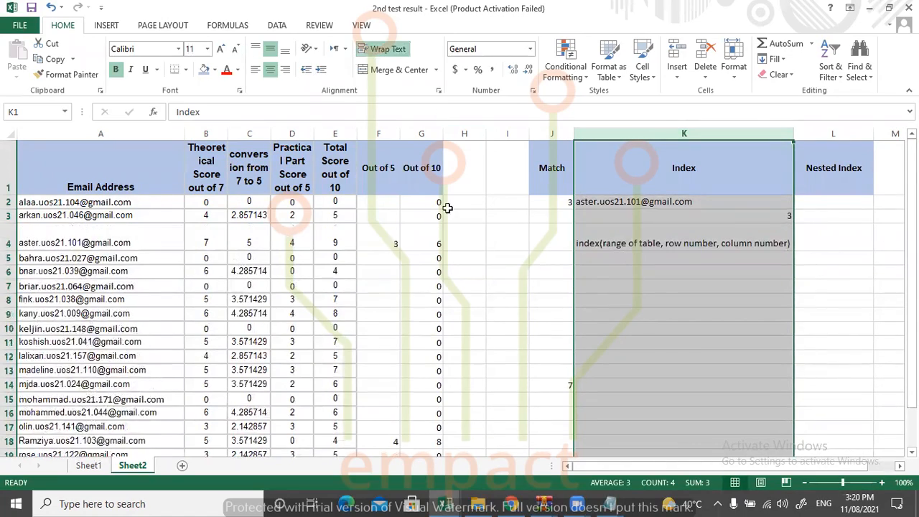
{"action": "left_click_drag", "start_coordinate": [788, 133], "coordinate": [709, 134]}
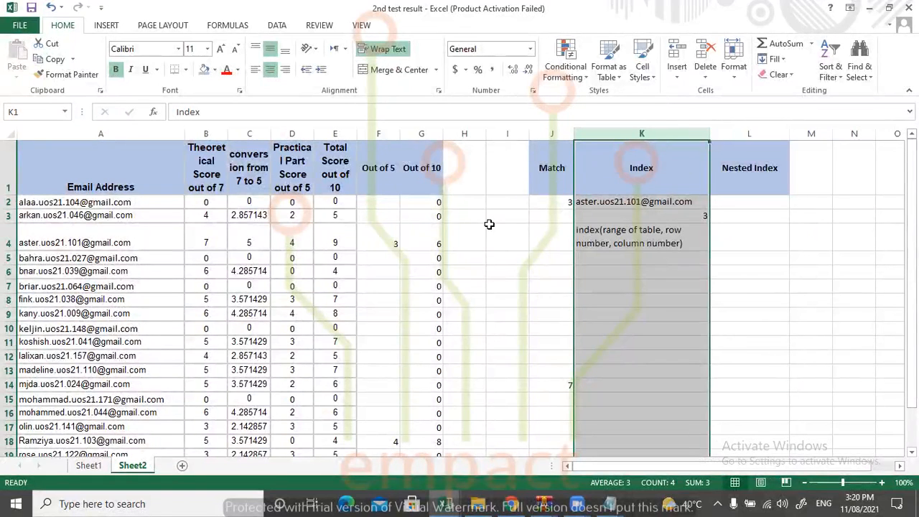
Start a MATCH syntax note in J4, beside the INDEX note, with "match(cell name".
{"action": "left_click", "coordinate": [729, 272]}
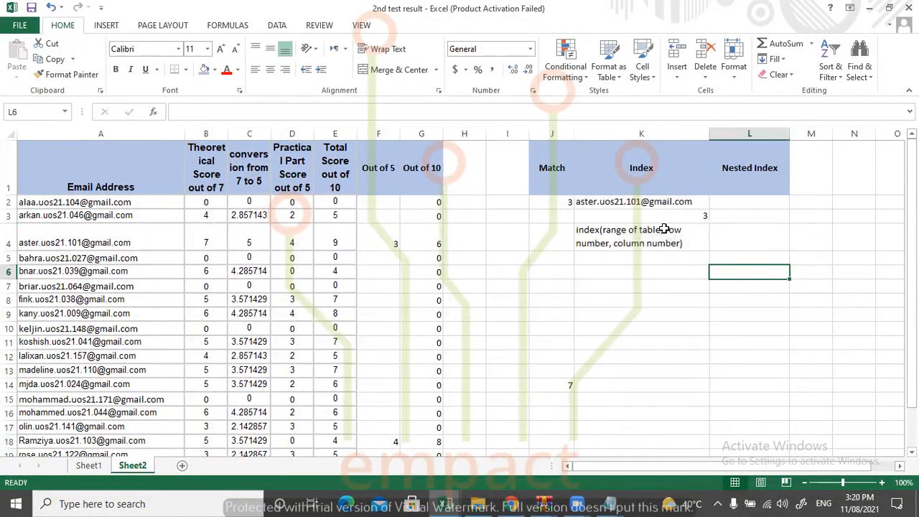
{"action": "left_click", "coordinate": [552, 202]}
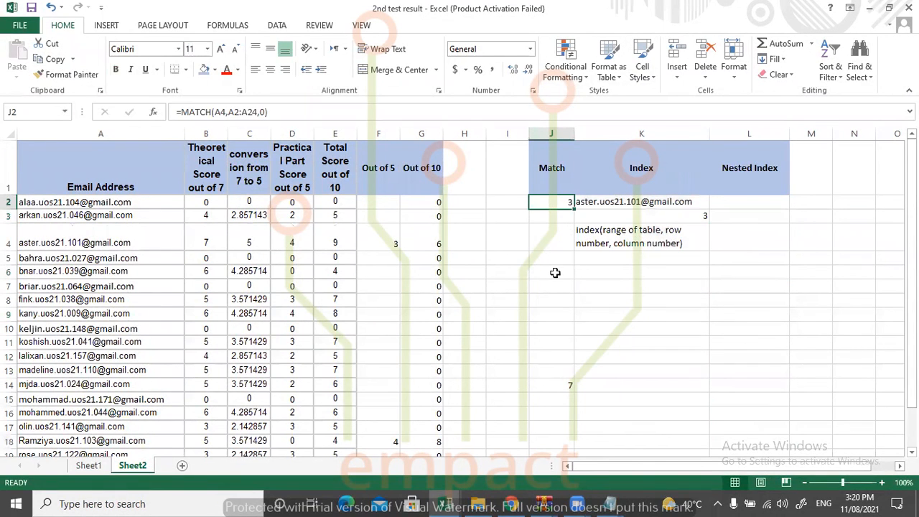
{"action": "left_click", "coordinate": [555, 243]}
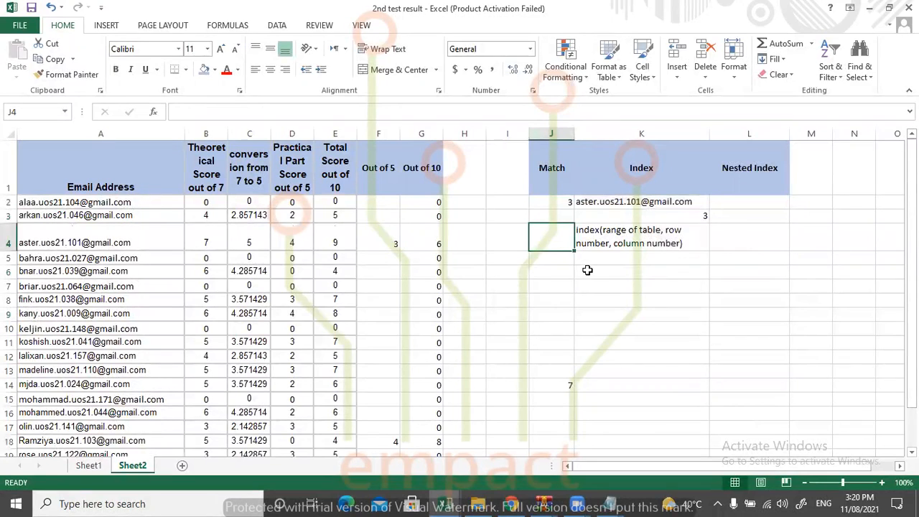
{"action": "type", "text": "match"}
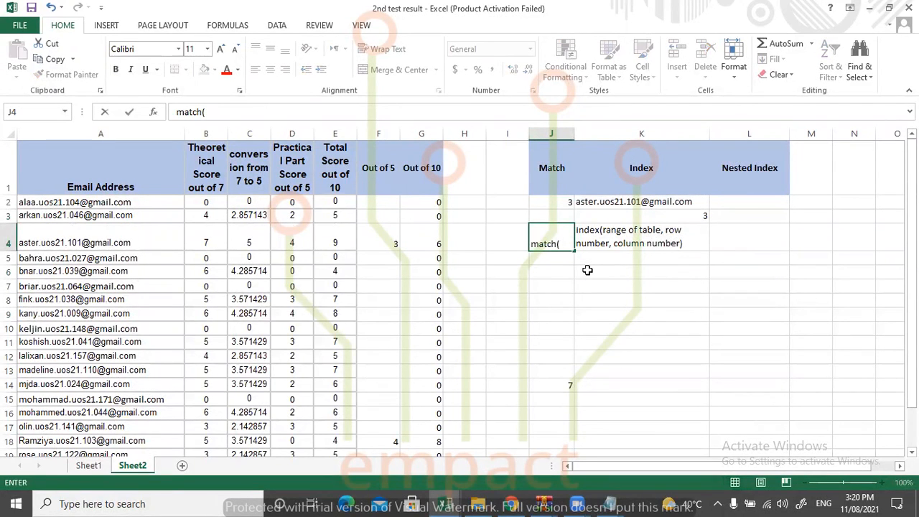
{"action": "type", "text": "(cell"}
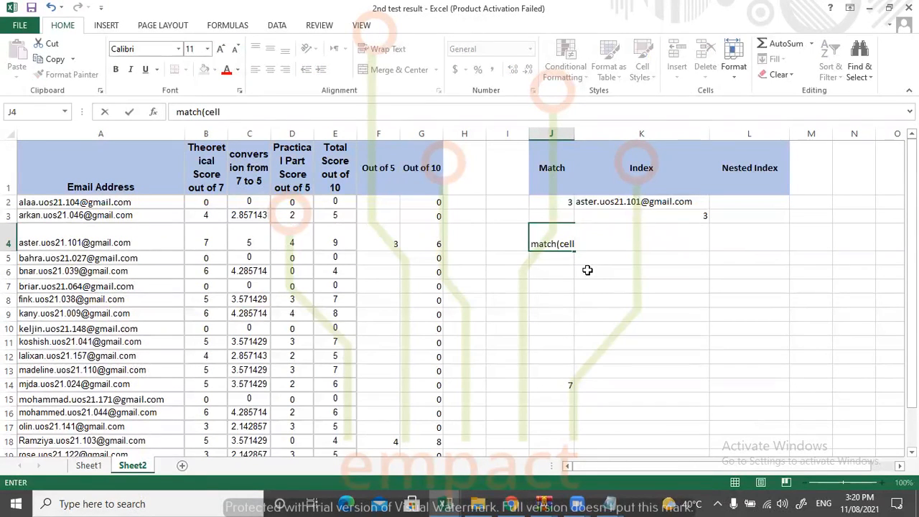
{"action": "type", "text": " name"}
{"action": "type", "text": ", clom"}
Continue the J4 syntax note with ", range at which" as the start of the second argument.
{"action": "key", "text": "BackSpace"}
{"action": "key", "text": "BackSpace"}
{"action": "key", "text": "BackSpace"}
{"action": "key", "text": "BackSpace"}
{"action": "type", "text": "cel"}
{"action": "type", "text": "range at which"}
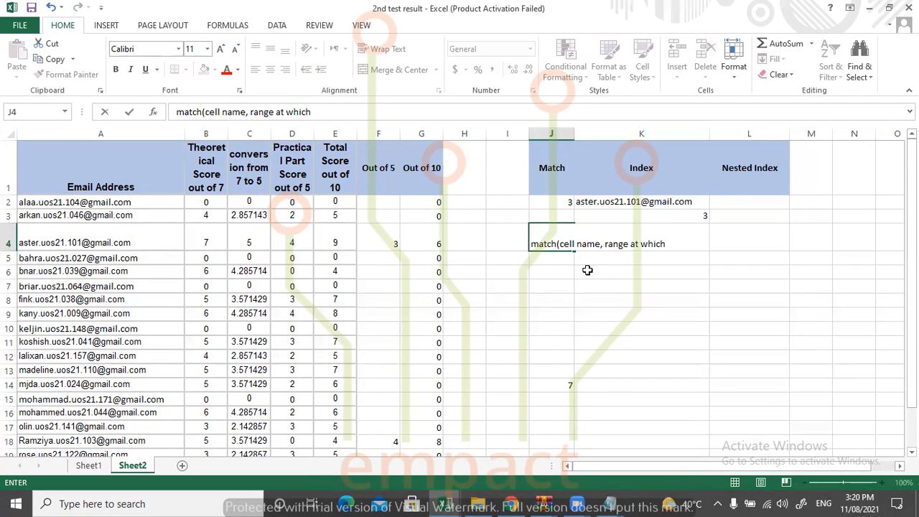
{"action": "type", "text": " the cell"}
Complete the J4 syntax note with "the cell is in, 0 )" and commit it.
{"action": "key", "text": "BackSpace"}
{"action": "key", "text": "BackSpace"}
{"action": "type", "text": "lli"}
{"action": "key", "text": "BackSpace"}
{"action": "key", "text": "BackSpace"}
{"action": "type", "text": "is in, 0"}
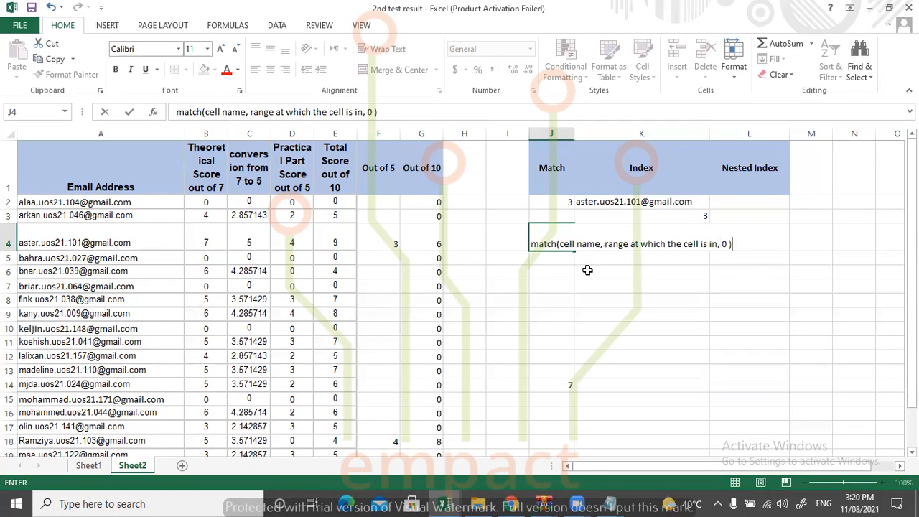
{"action": "left_click", "coordinate": [758, 307]}
Wrap the text in J4, widen column J so the note spans three lines, and autofit the height of row 4.
{"action": "left_click", "coordinate": [552, 239]}
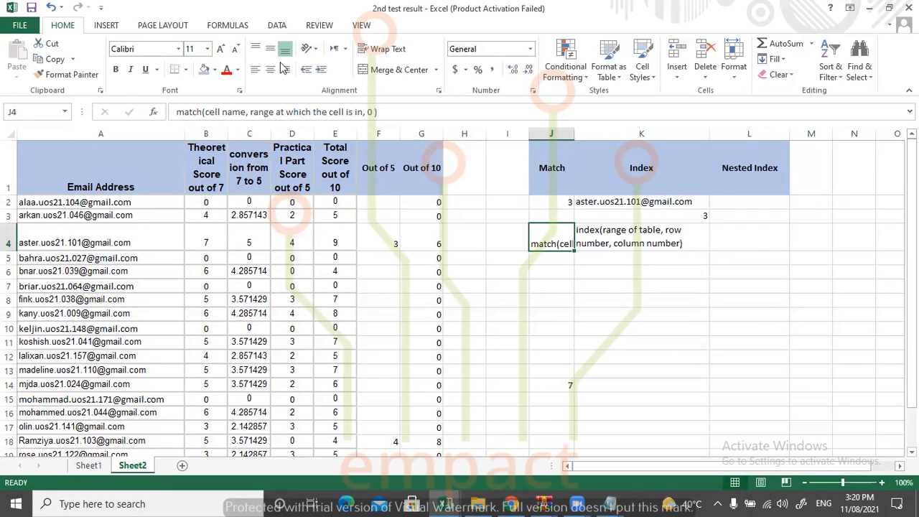
{"action": "left_click", "coordinate": [368, 49]}
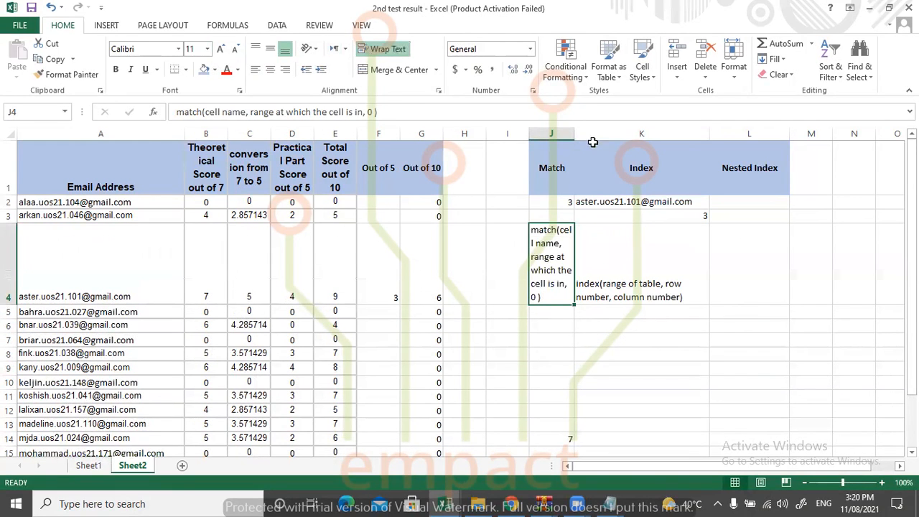
{"action": "left_click_drag", "start_coordinate": [568, 134], "coordinate": [620, 135]}
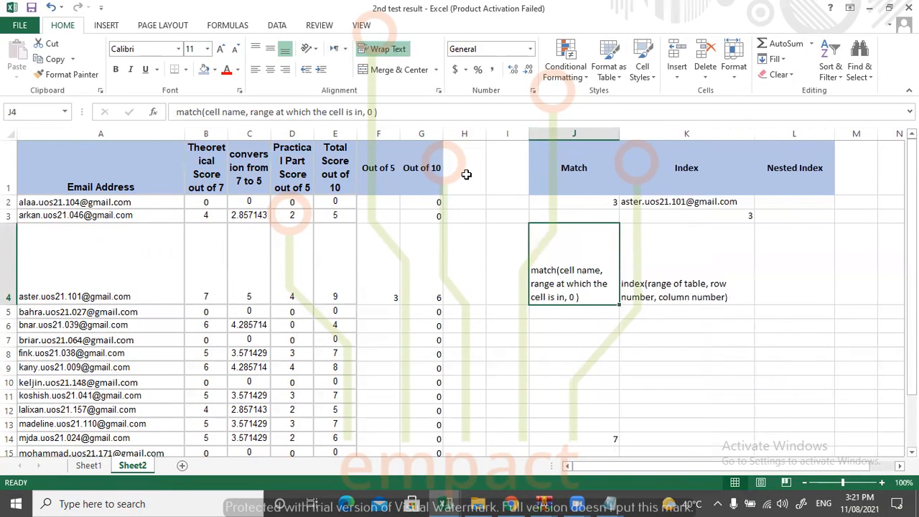
{"action": "double_click", "coordinate": [8, 304]}
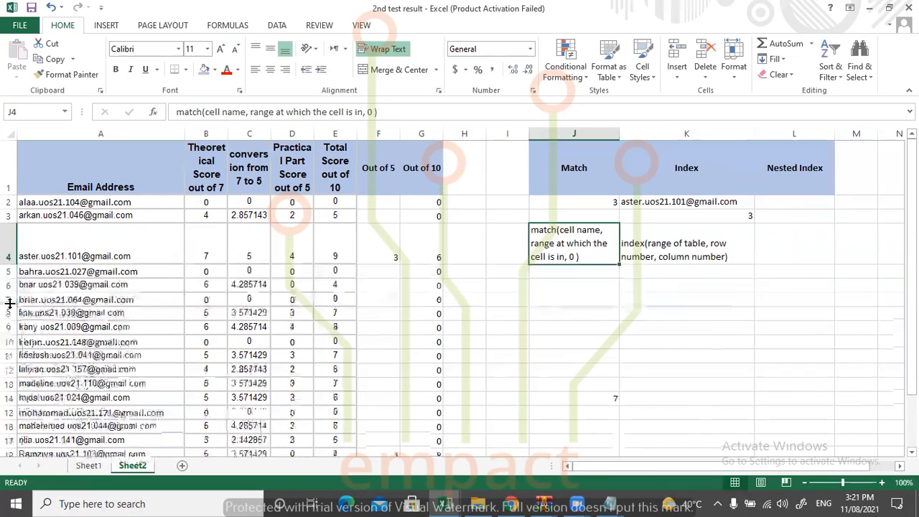
{"action": "left_click", "coordinate": [504, 326]}
Middle-align the two syntax notes in J4:K4 vertically.
{"action": "left_click_drag", "start_coordinate": [729, 254], "coordinate": [595, 237]}
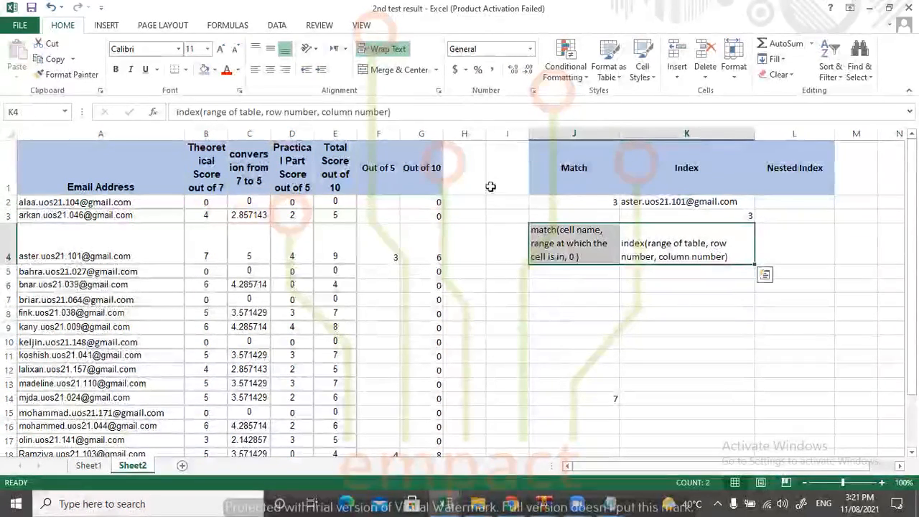
{"action": "left_click", "coordinate": [270, 48]}
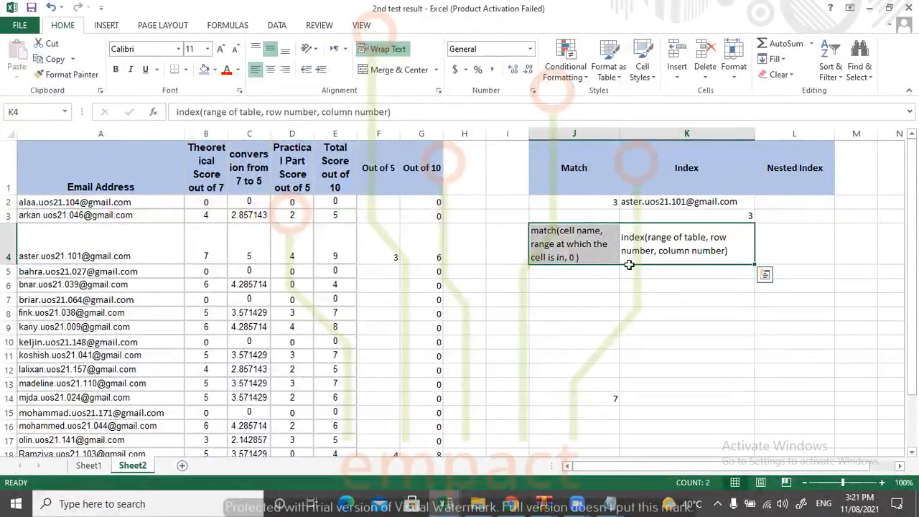
{"action": "left_click", "coordinate": [666, 359]}
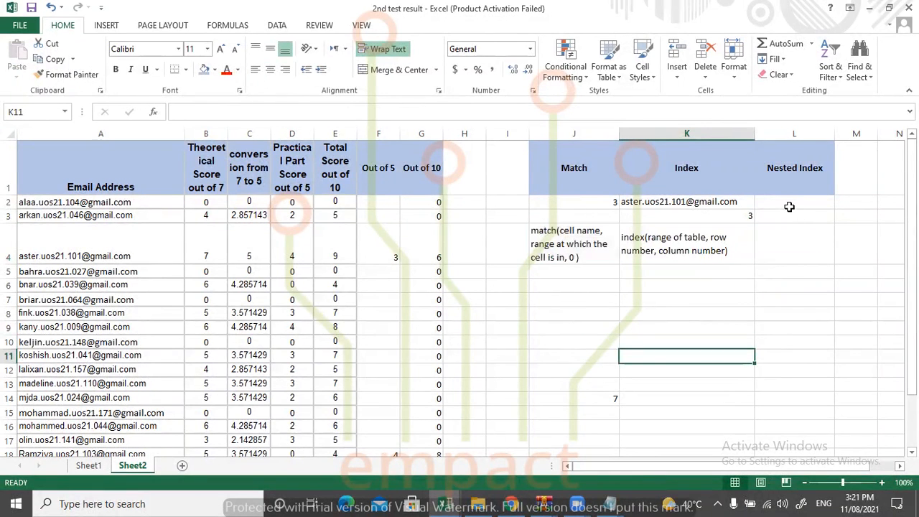
{"action": "left_click", "coordinate": [790, 203]}
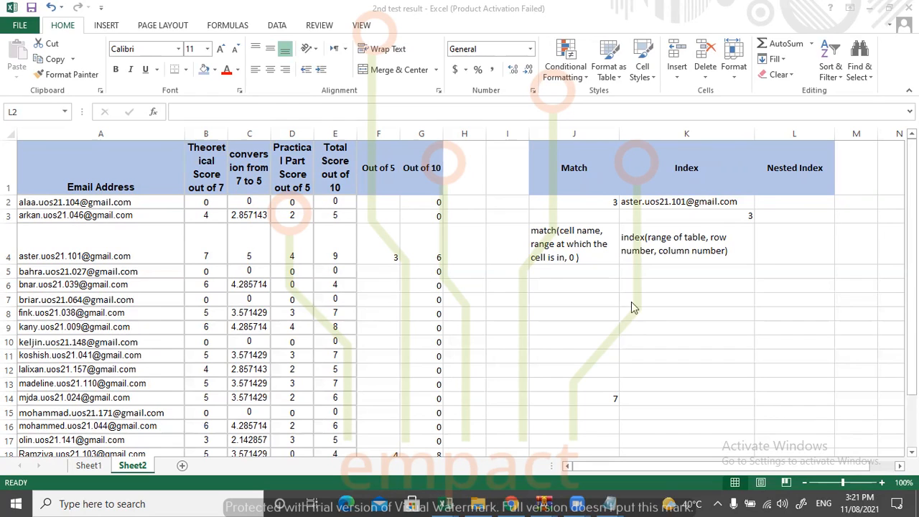
{"action": "left_click", "coordinate": [775, 219]}
{"action": "left_click", "coordinate": [769, 215]}
{"action": "left_click", "coordinate": [769, 204]}
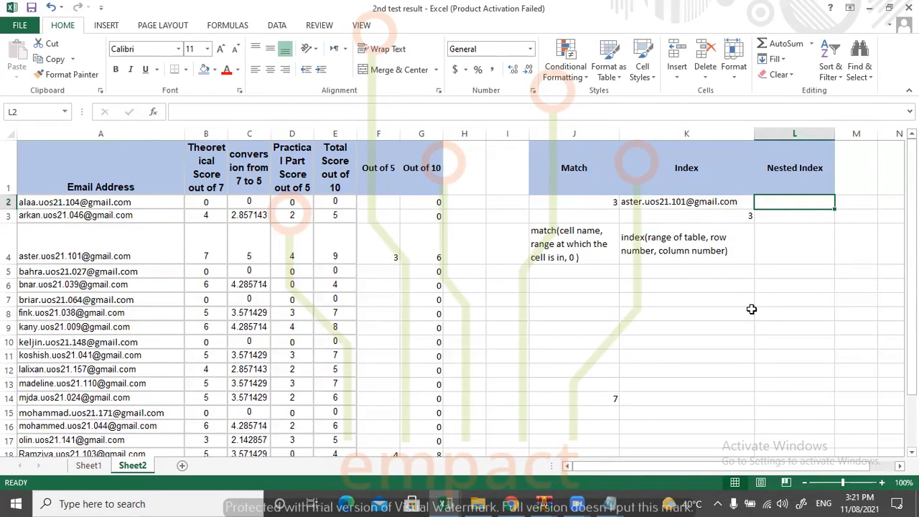
{"action": "left_click", "coordinate": [579, 238]}
{"action": "left_click", "coordinate": [669, 247]}
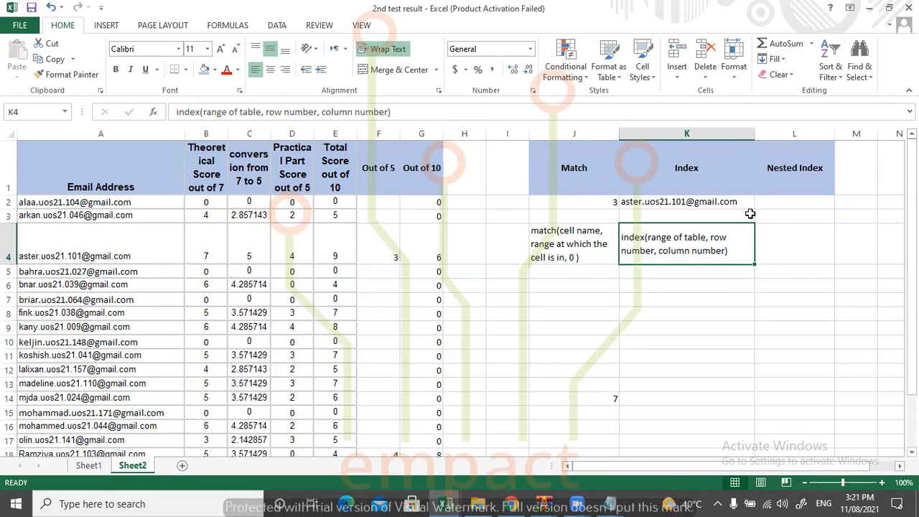
{"action": "left_click", "coordinate": [796, 201]}
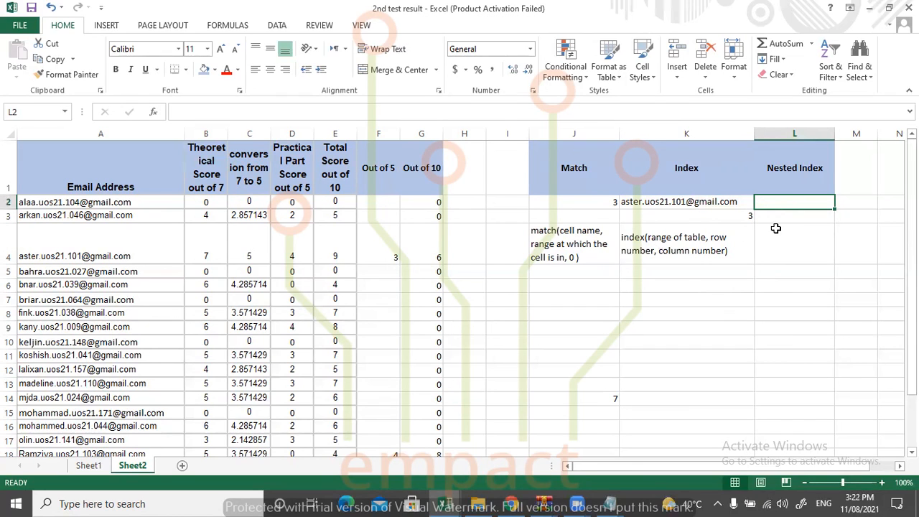
Clear the formula in K3 and start a new one there with "=index(".
{"action": "left_click", "coordinate": [712, 218]}
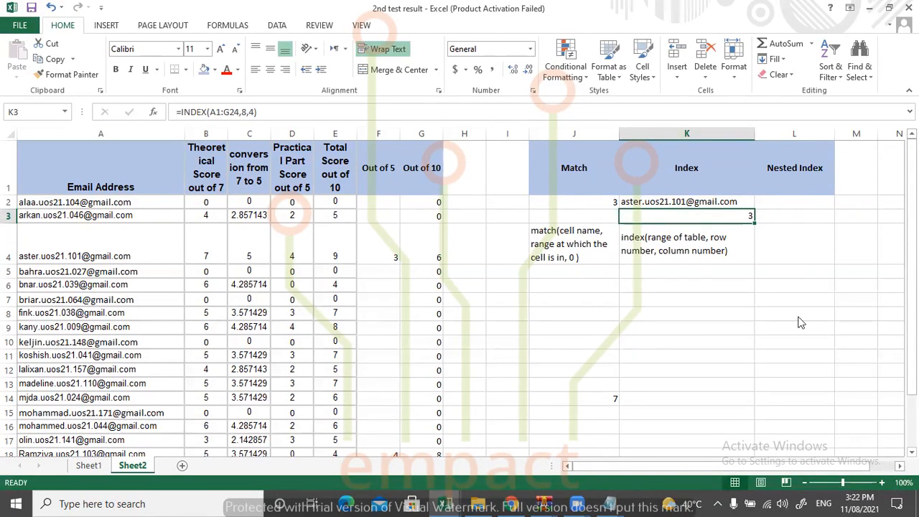
{"action": "double_click", "coordinate": [681, 218]}
{"action": "key", "text": "BackSpace"}
{"action": "key", "text": "BackSpace"}
{"action": "key", "text": "BackSpace"}
{"action": "key", "text": "BackSpace"}
{"action": "key", "text": "BackSpace"}
{"action": "key", "text": "BackSpace"}
{"action": "key", "text": "BackSpace"}
{"action": "key", "text": "BackSpace"}
{"action": "key", "text": "BackSpace"}
{"action": "key", "text": "BackSpace"}
{"action": "key", "text": "BackSpace"}
{"action": "key", "text": "BackSpace"}
{"action": "key", "text": "BackSpace"}
{"action": "key", "text": "BackSpace"}
{"action": "key", "text": "BackSpace"}
{"action": "key", "text": "BackSpace"}
{"action": "key", "text": "BackSpace"}
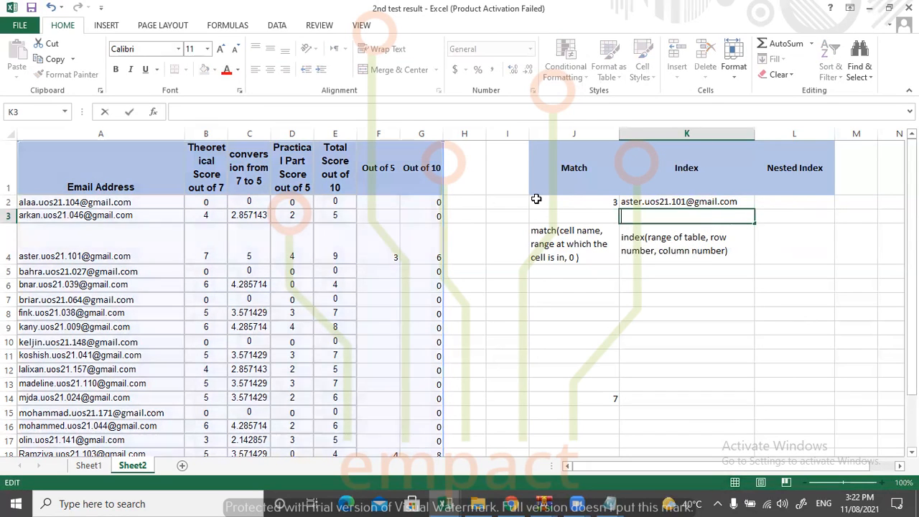
{"action": "type", "text": "index("}
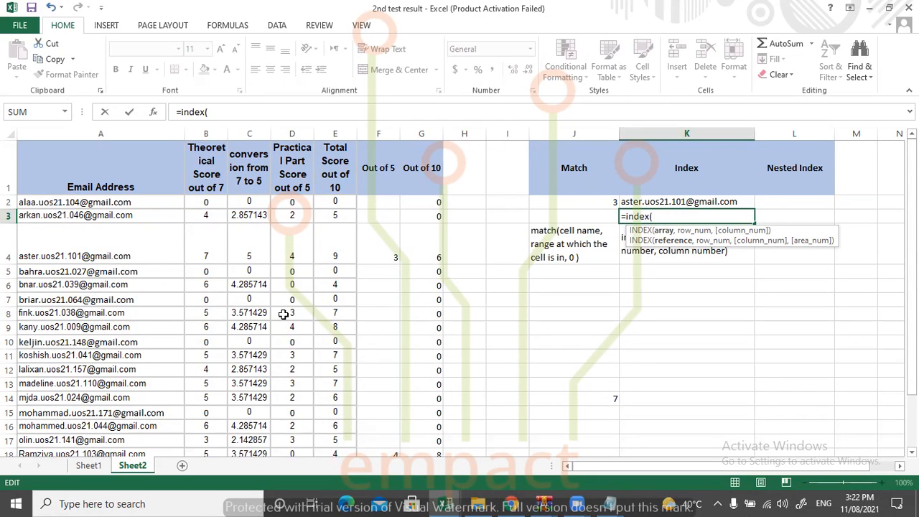
Complete the K3 INDEX formula with the range A1:G24, row number 8 and column number 4.
{"action": "left_click_drag", "start_coordinate": [69, 154], "coordinate": [420, 419]}
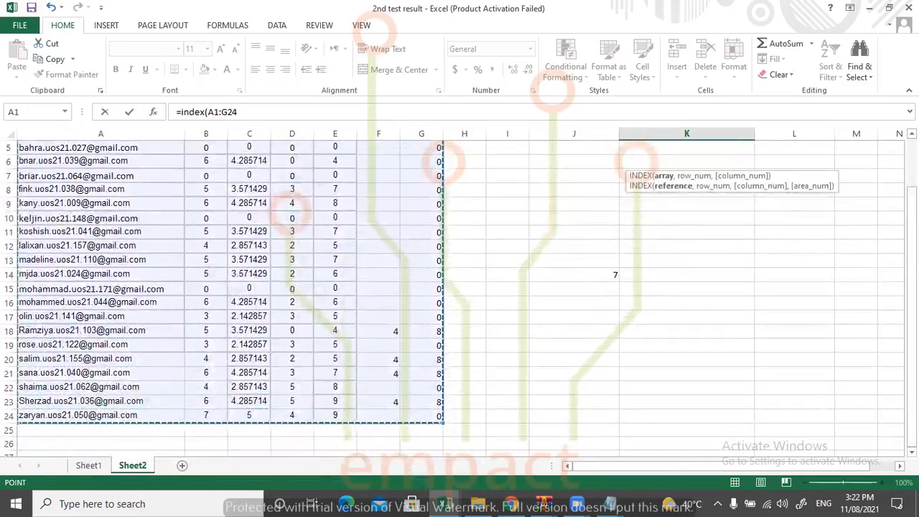
{"action": "scroll", "coordinate": [223, 298], "scroll_direction": "up", "scroll_amount": 2}
{"action": "type", "text": ",8"}
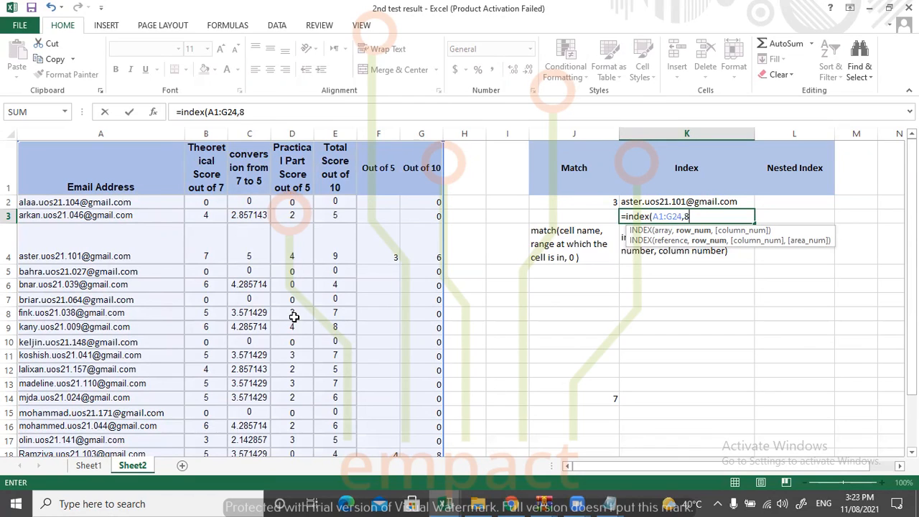
{"action": "type", "text": ",4"}
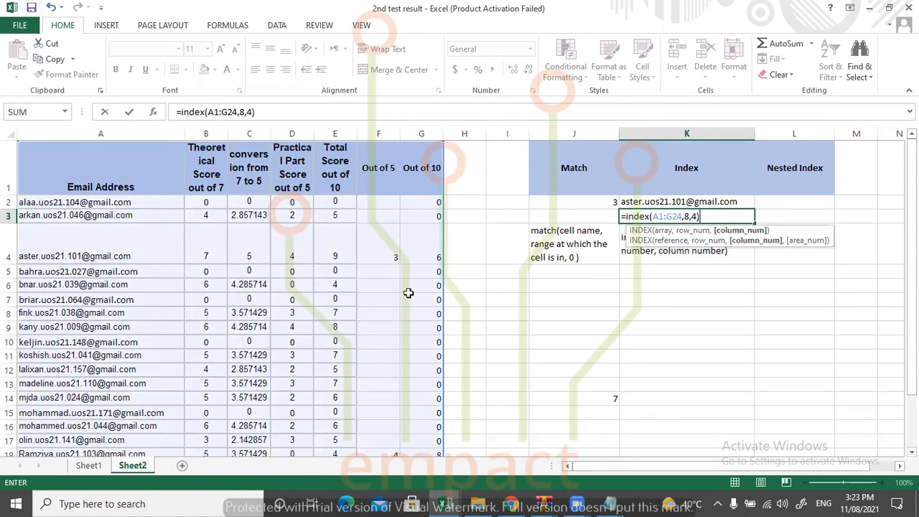
{"action": "key", "text": "Return"}
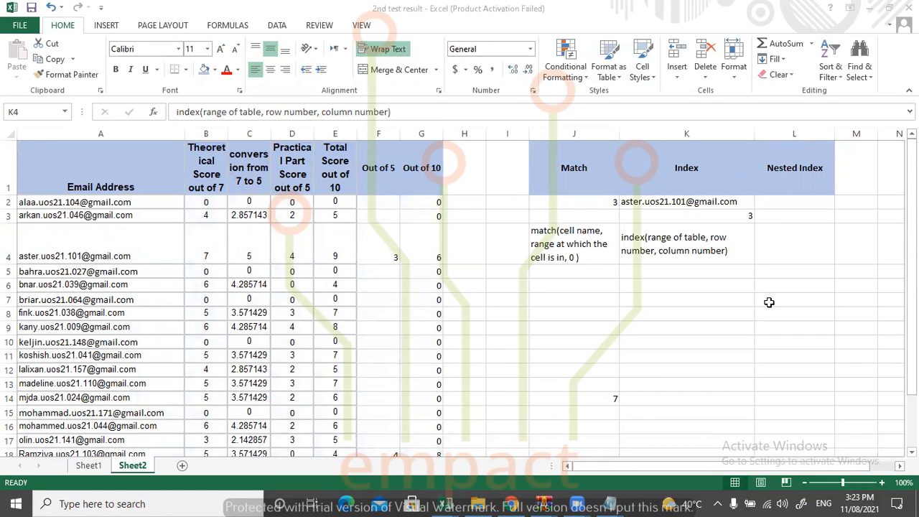
{"action": "left_click", "coordinate": [713, 245]}
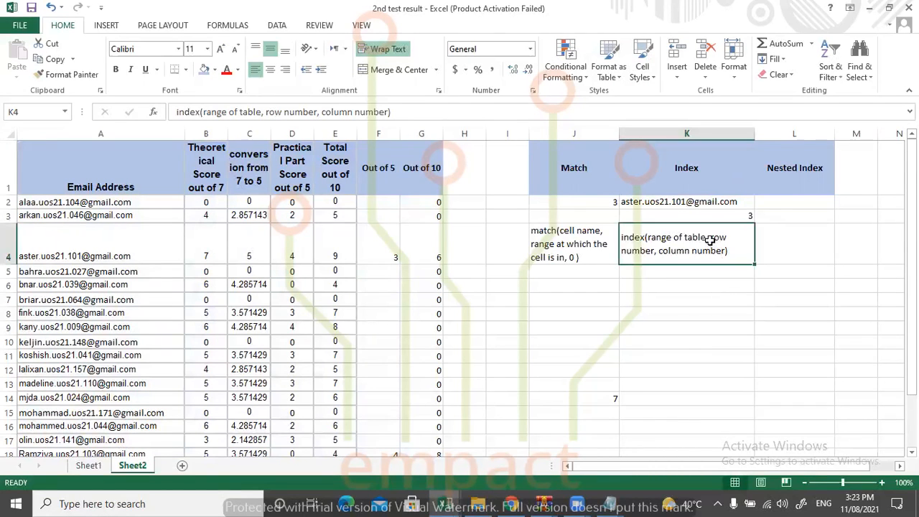
{"action": "left_click", "coordinate": [767, 202]}
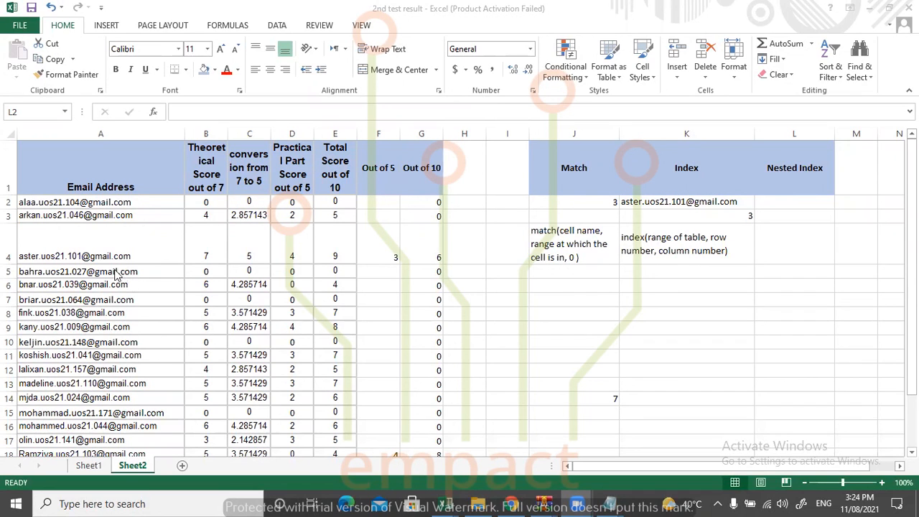
{"action": "double_click", "coordinate": [115, 272]}
{"action": "left_click", "coordinate": [114, 271]}
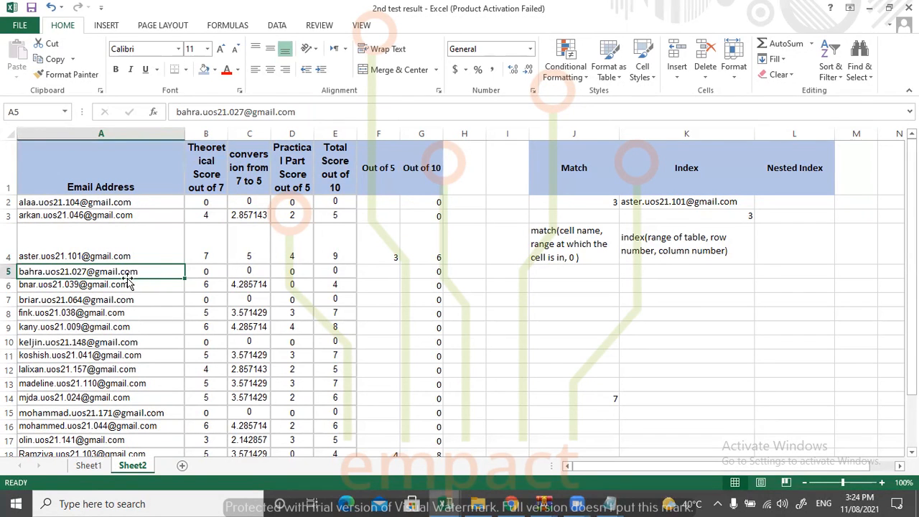
{"action": "left_click", "coordinate": [344, 272]}
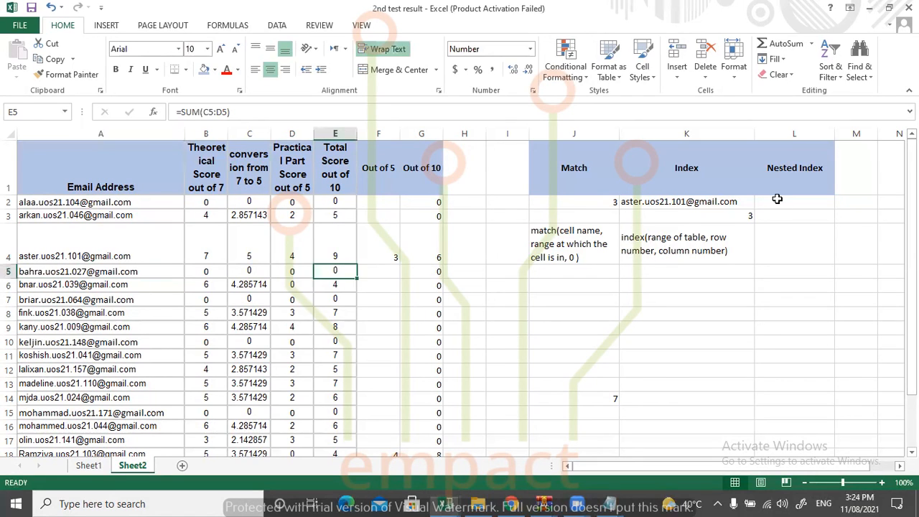
{"action": "key", "text": "F2"}
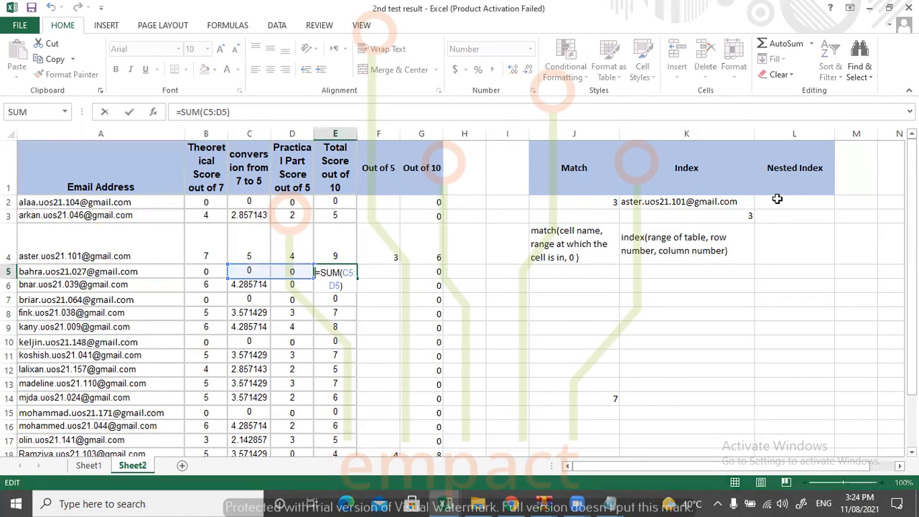
{"action": "key", "text": "Escape"}
Start an INDEX formula in L2 under Nested Index, with A1:G24 as its array.
{"action": "left_click", "coordinate": [777, 199]}
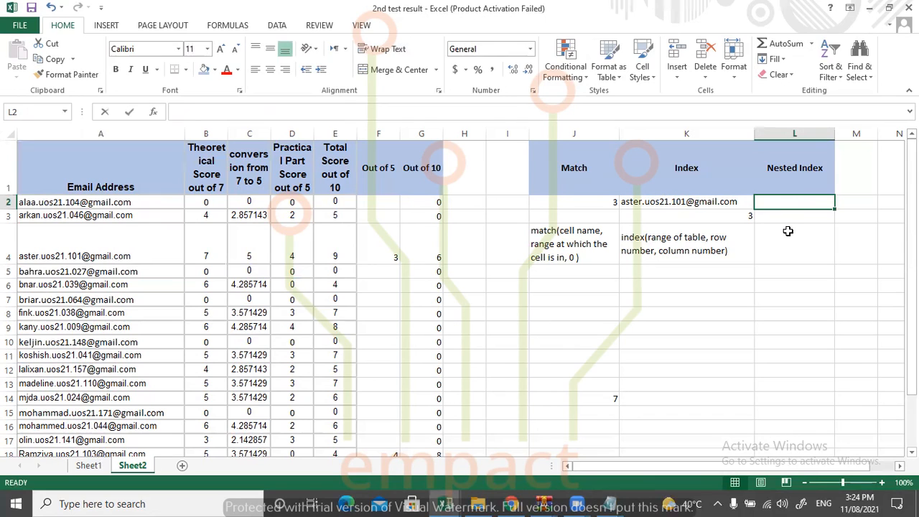
{"action": "type", "text": "=index("}
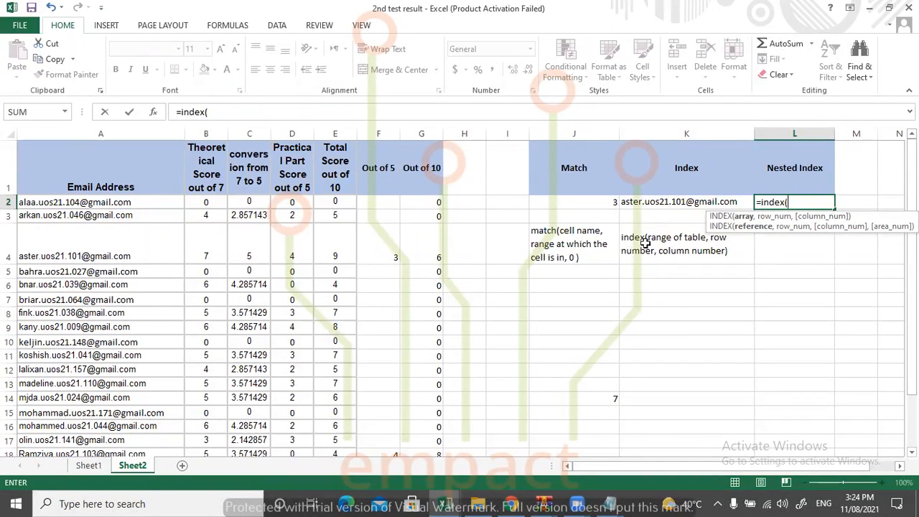
{"action": "left_click_drag", "start_coordinate": [89, 158], "coordinate": [415, 454]}
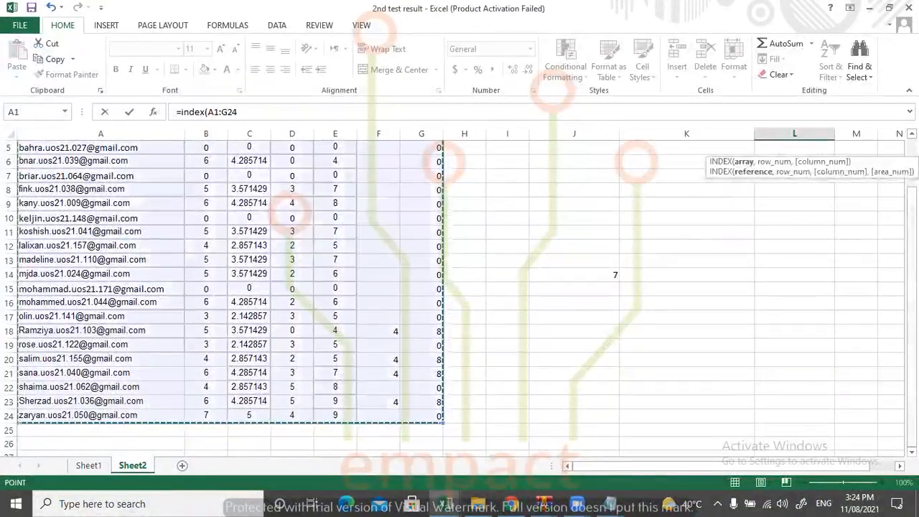
{"action": "scroll", "coordinate": [805, 203], "scroll_direction": "up", "scroll_amount": 2}
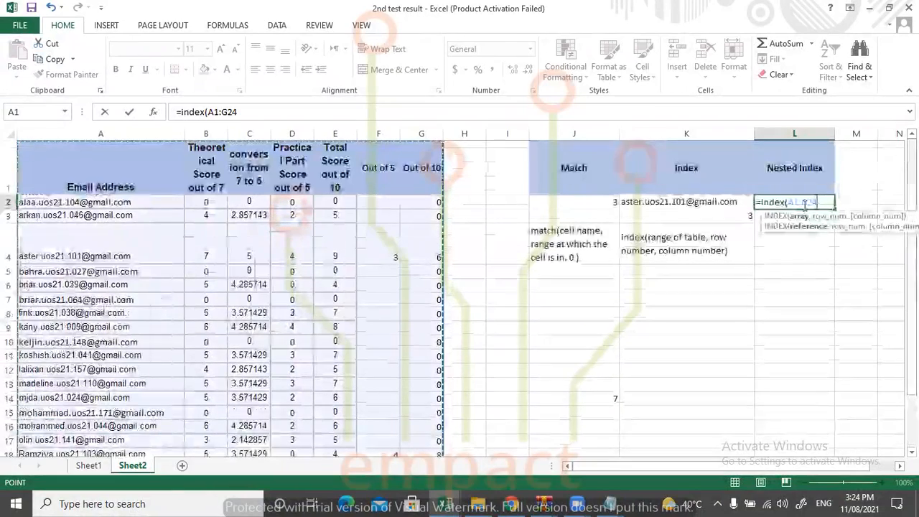
{"action": "type", "text": ","}
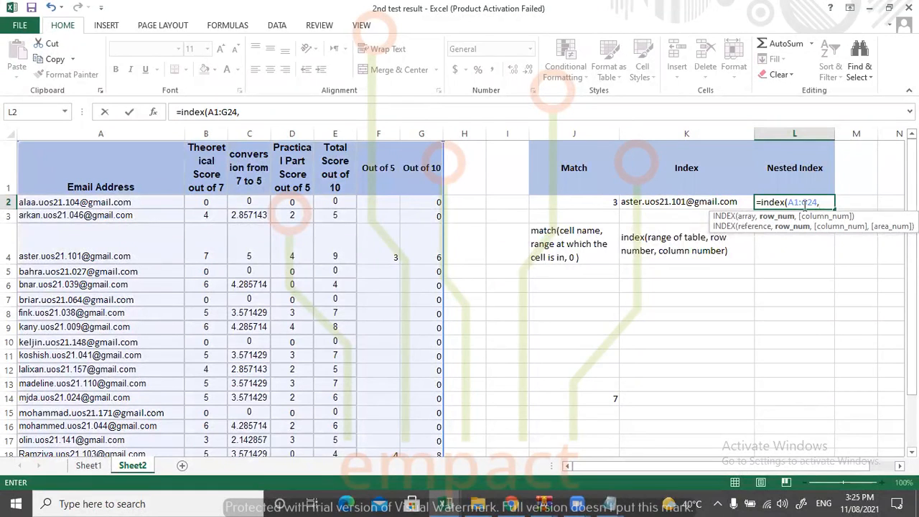
Nest a MATCH as the row number of the L2 formula, with lookup value D8 and lookup array D1:D24.
{"action": "type", "text": "match("}
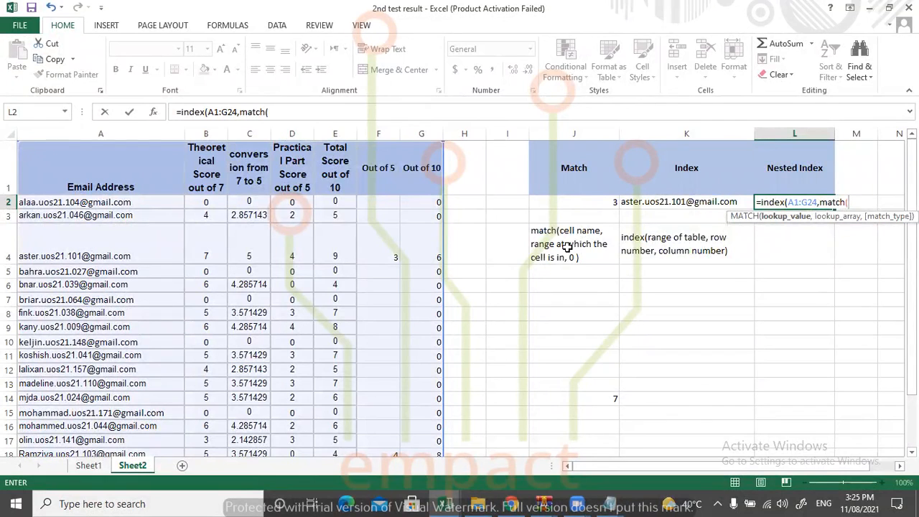
{"action": "left_click", "coordinate": [296, 313]}
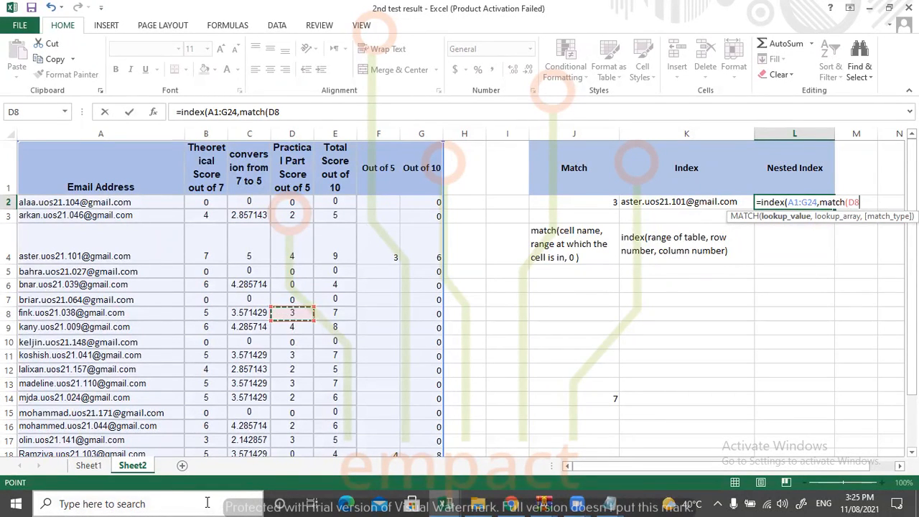
{"action": "type", "text": ","}
{"action": "left_click_drag", "start_coordinate": [295, 201], "coordinate": [287, 416]}
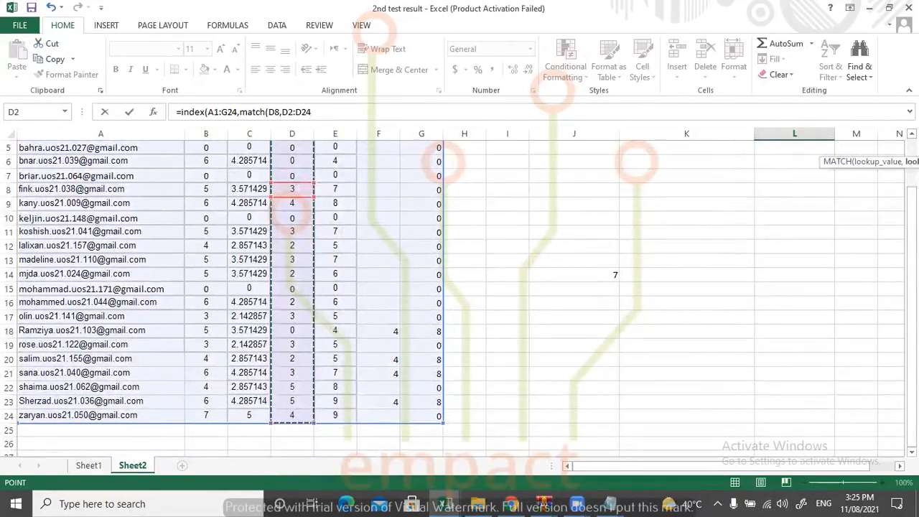
{"action": "scroll", "coordinate": [287, 417], "scroll_direction": "up", "scroll_amount": 2}
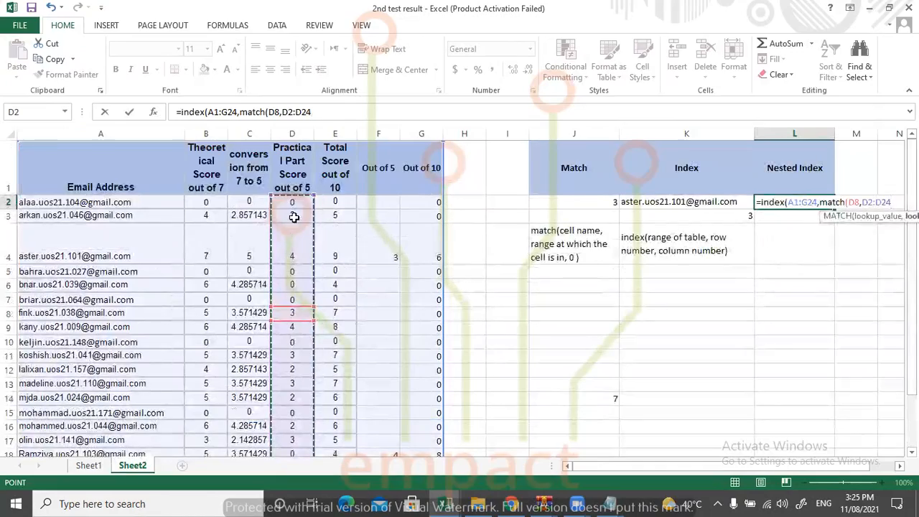
{"action": "left_click_drag", "start_coordinate": [292, 192], "coordinate": [292, 417]}
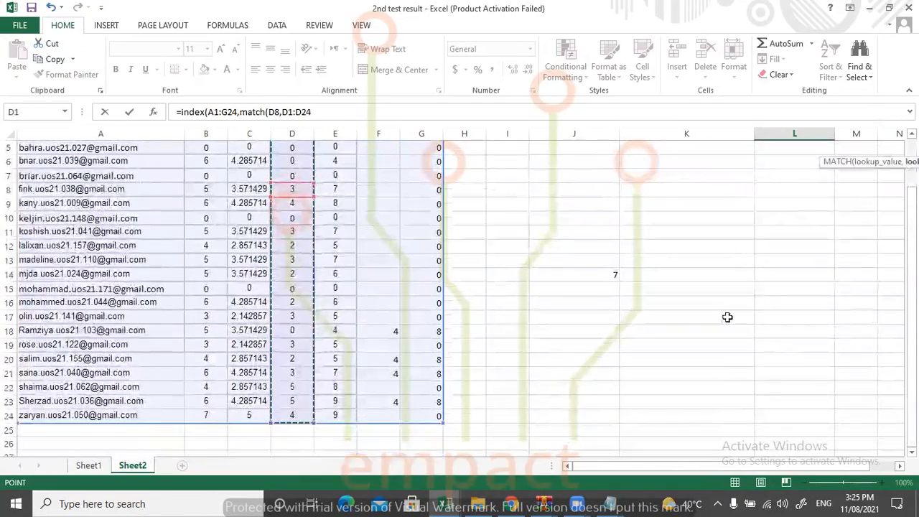
{"action": "scroll", "coordinate": [729, 316], "scroll_direction": "up", "scroll_amount": 2}
Set the nested MATCH type to 0, close both functions with parentheses and enter the L2 formula.
{"action": "type", "text": ")"}
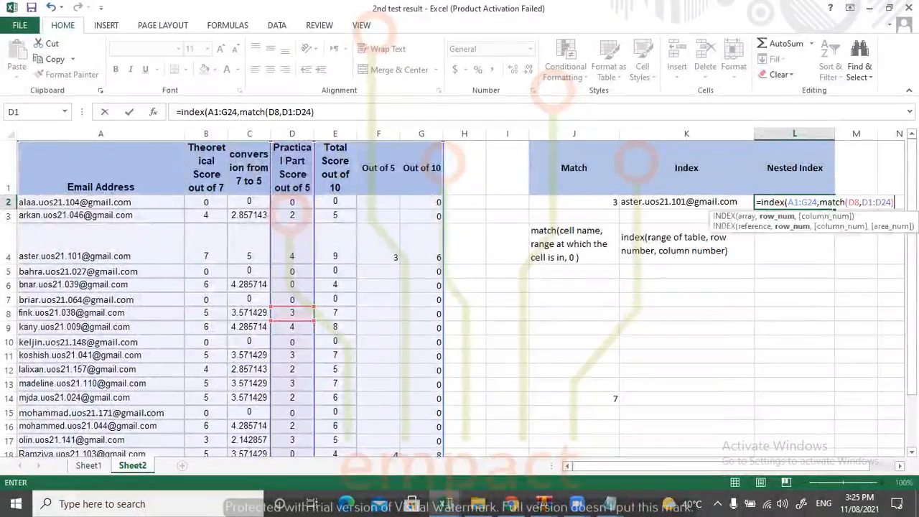
{"action": "key", "text": "BackSpace"}
{"action": "type", "text": ",0"}
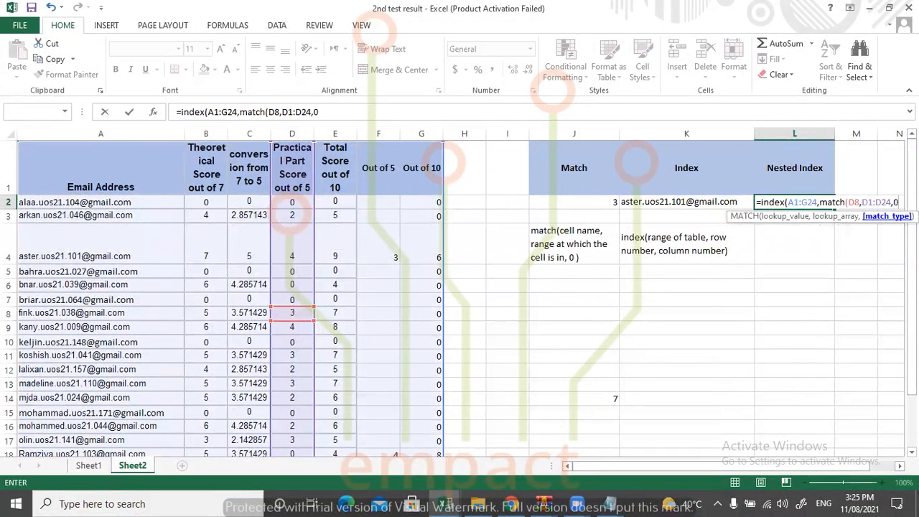
{"action": "key", "text": "Return"}
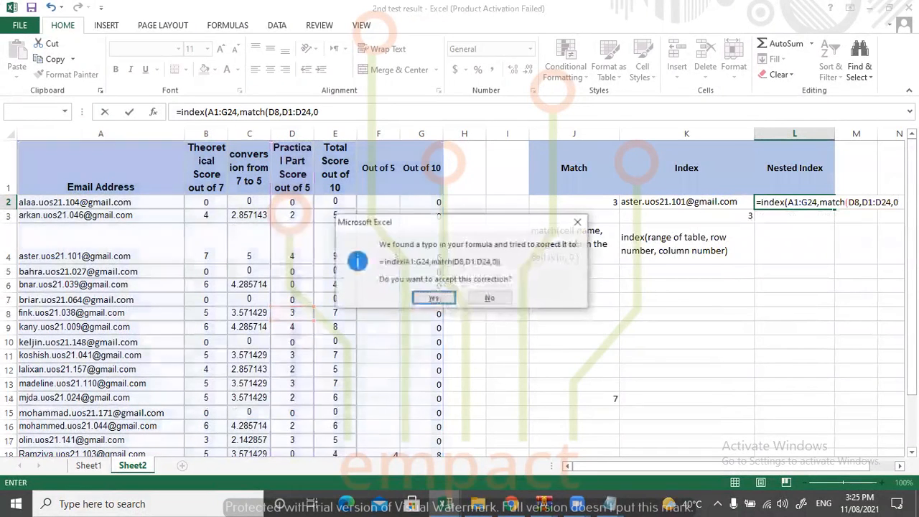
{"action": "left_click", "coordinate": [578, 222]}
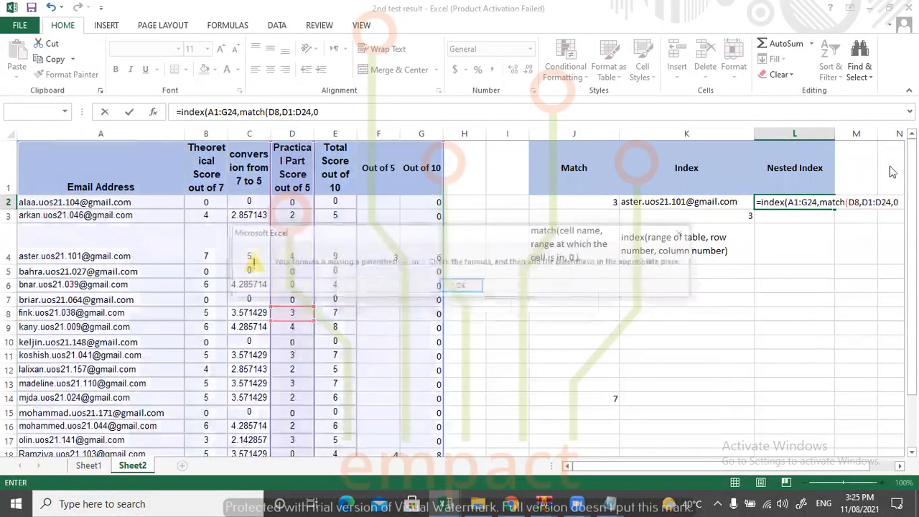
{"action": "left_click", "coordinate": [685, 234]}
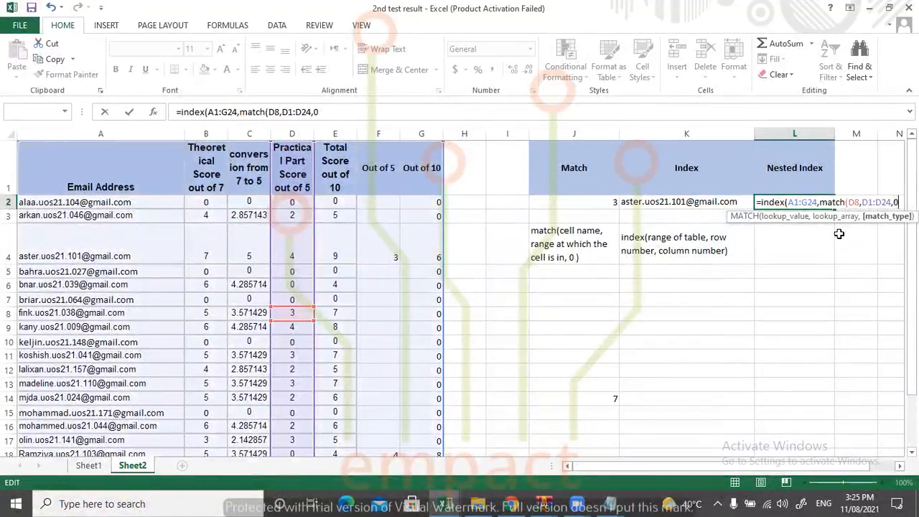
{"action": "type", "text": "))"}
{"action": "key", "text": "Return"}
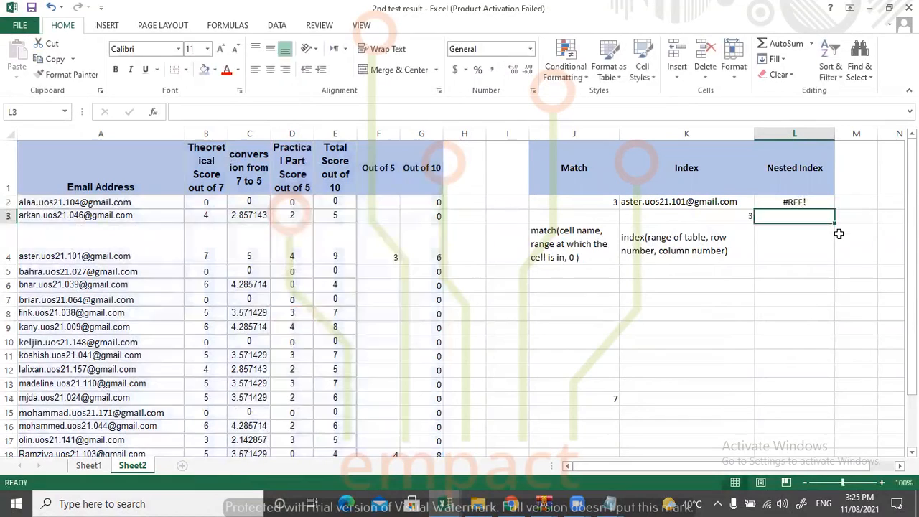
Edit the L2 formula so the INDEX array is A2:G24 and the MATCH lookup array is D2:D24.
{"action": "left_click", "coordinate": [776, 199]}
{"action": "double_click", "coordinate": [781, 204]}
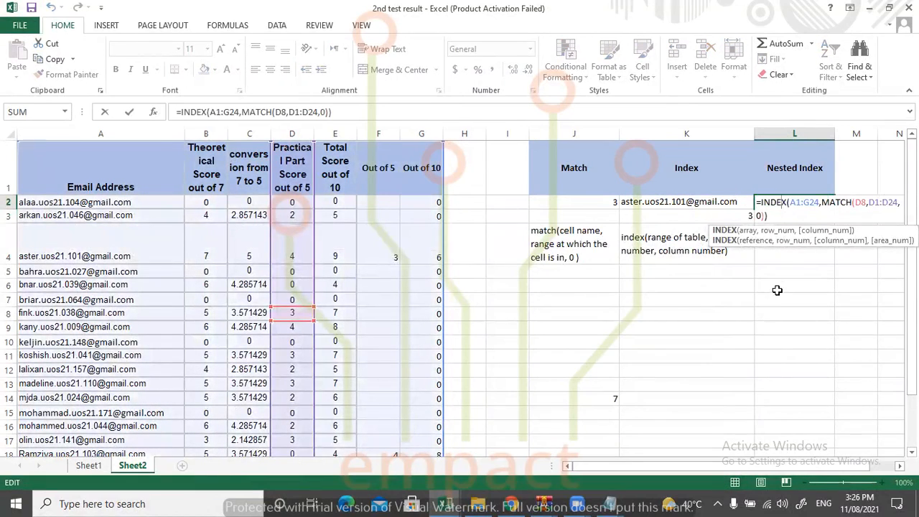
{"action": "left_click_drag", "start_coordinate": [628, 466], "coordinate": [653, 471]}
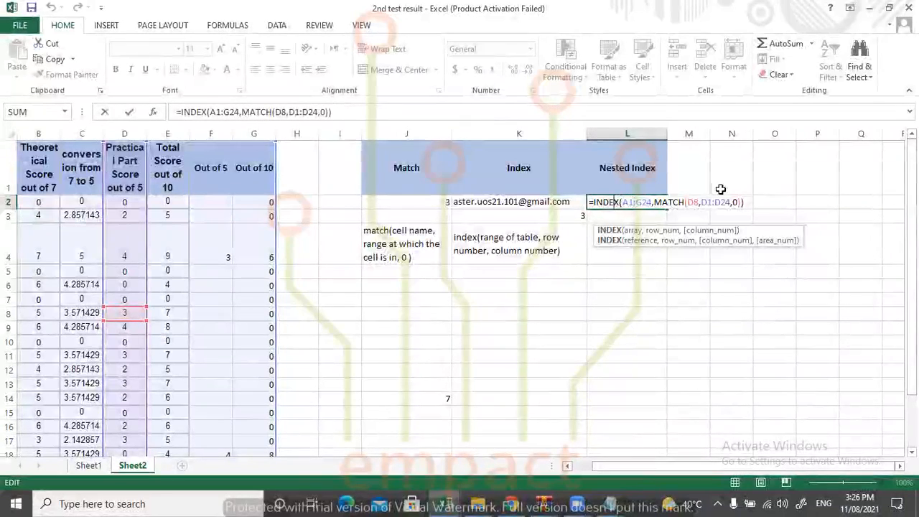
{"action": "left_click", "coordinate": [629, 203]}
{"action": "key", "text": "BackSpace"}
{"action": "type", "text": "2"}
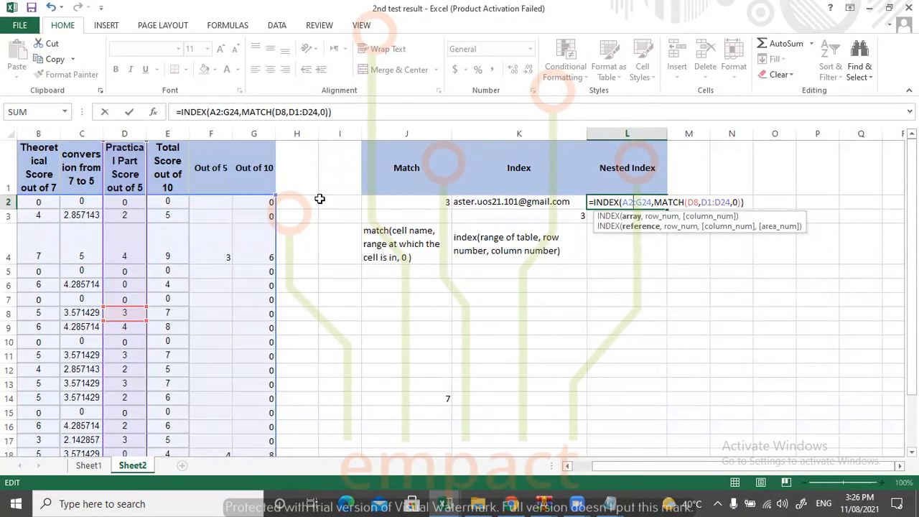
{"action": "left_click", "coordinate": [711, 202]}
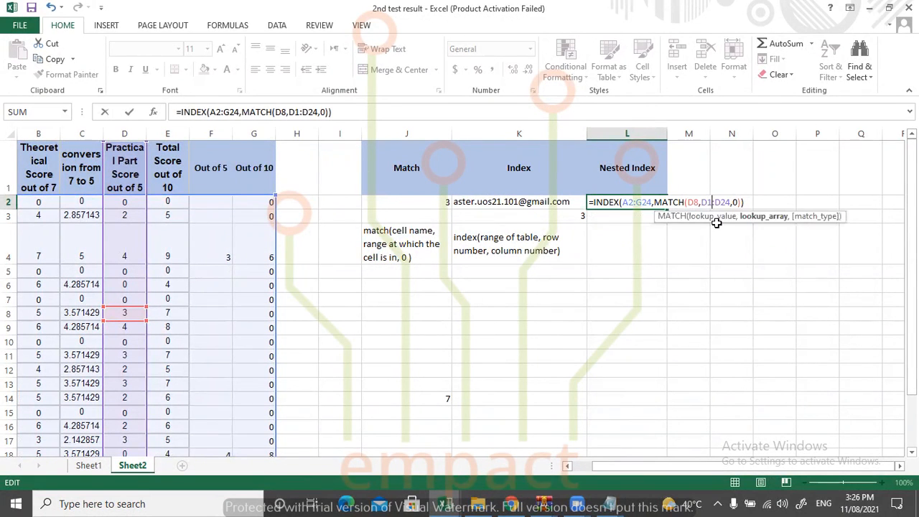
{"action": "key", "text": "BackSpace"}
{"action": "type", "text": "2"}
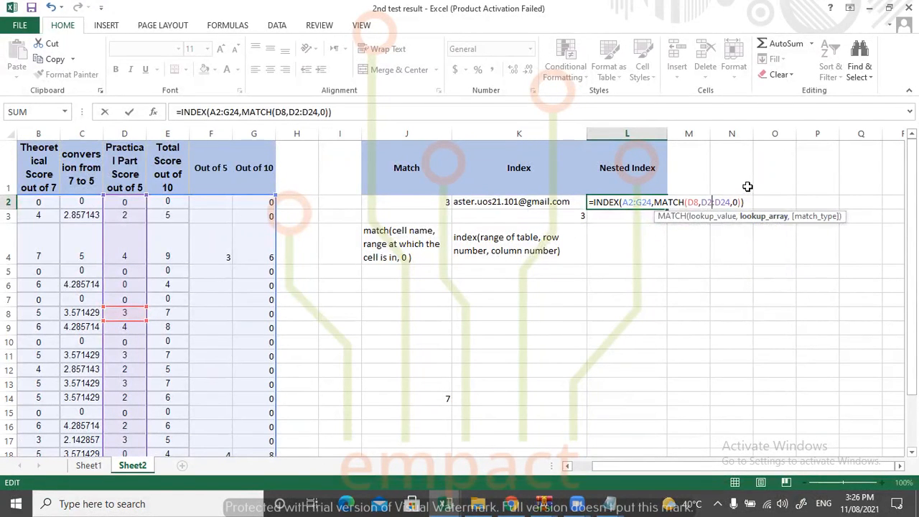
{"action": "key", "text": "Return"}
Replace the nested MATCH in the L2 INDEX formula with a reference to cell J2 as the row number.
{"action": "left_click", "coordinate": [662, 198]}
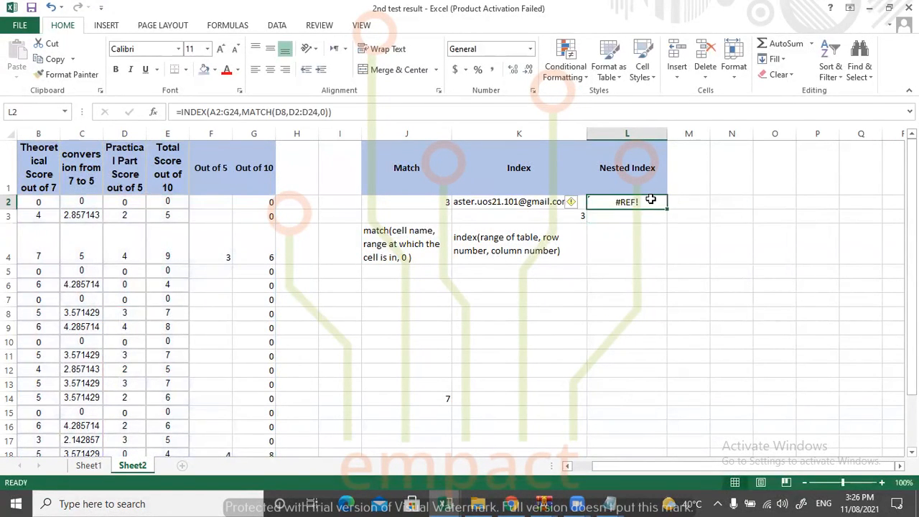
{"action": "double_click", "coordinate": [662, 200]}
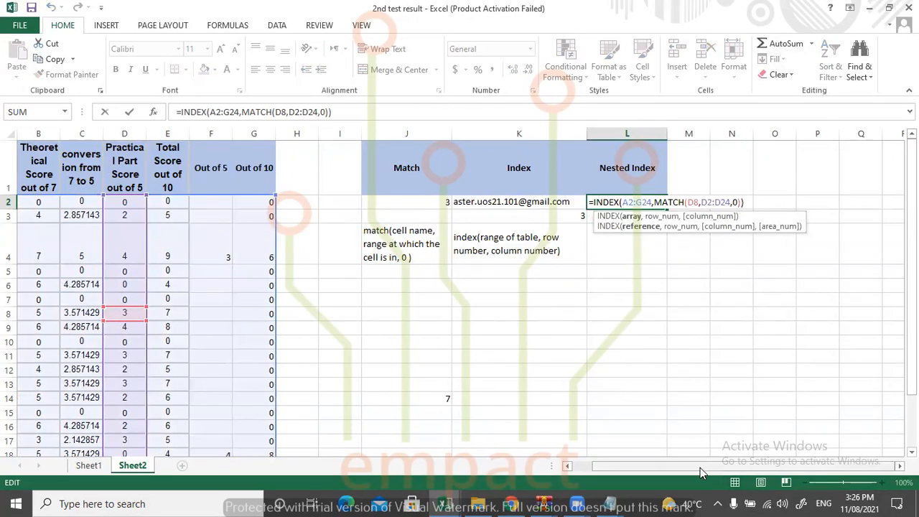
{"action": "left_click_drag", "start_coordinate": [700, 468], "coordinate": [596, 470]}
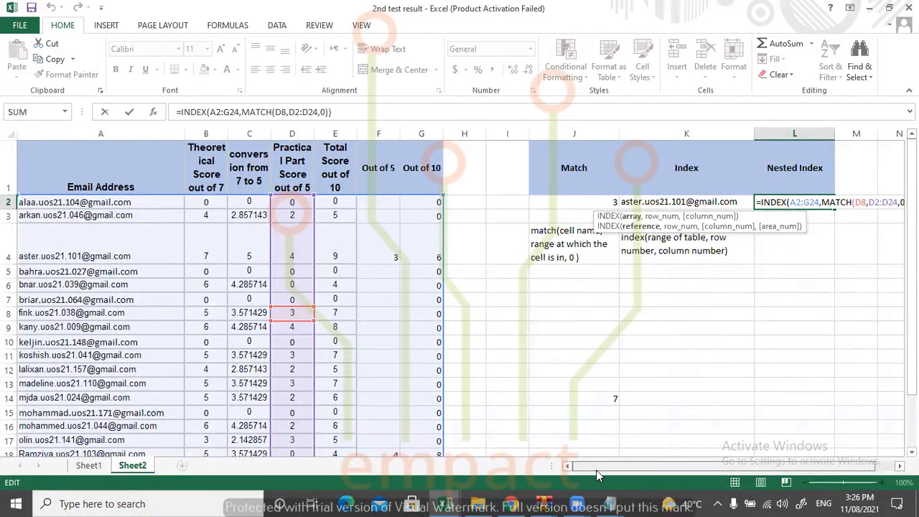
{"action": "left_click_drag", "start_coordinate": [597, 470], "coordinate": [596, 471]}
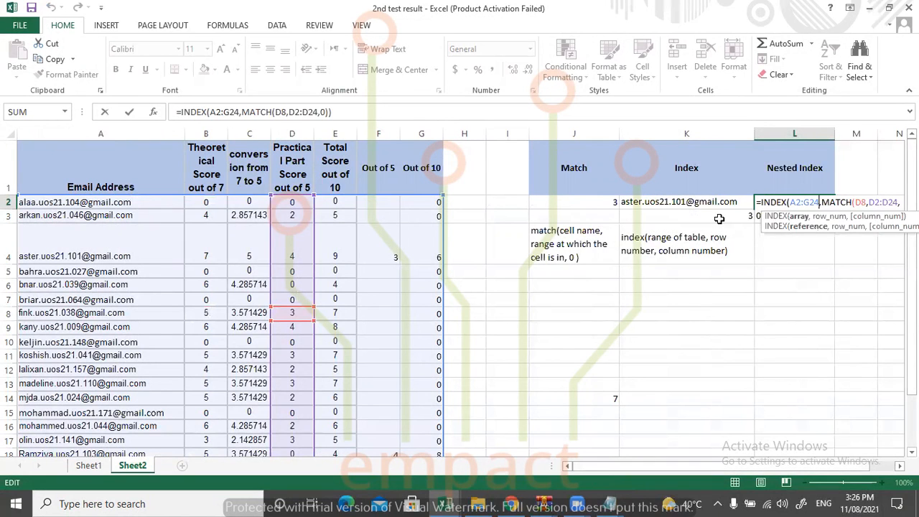
{"action": "left_click", "coordinate": [467, 95]}
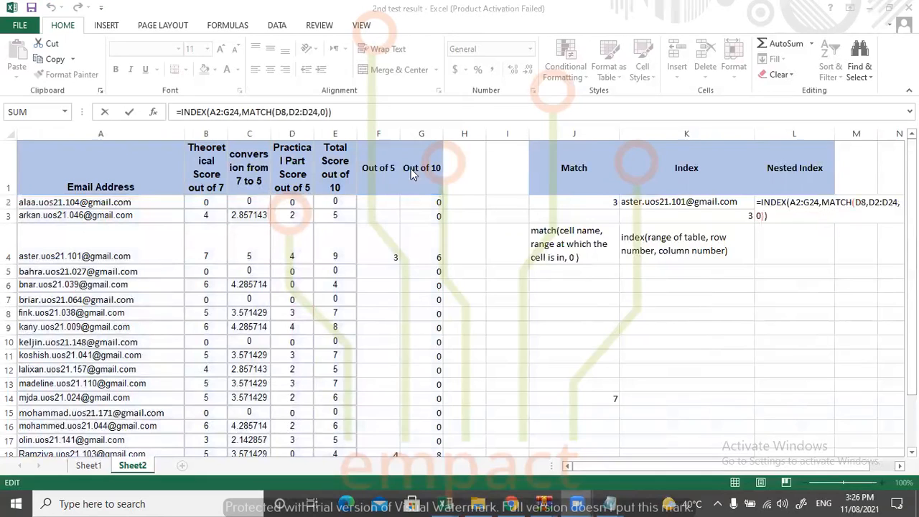
{"action": "left_click", "coordinate": [856, 205]}
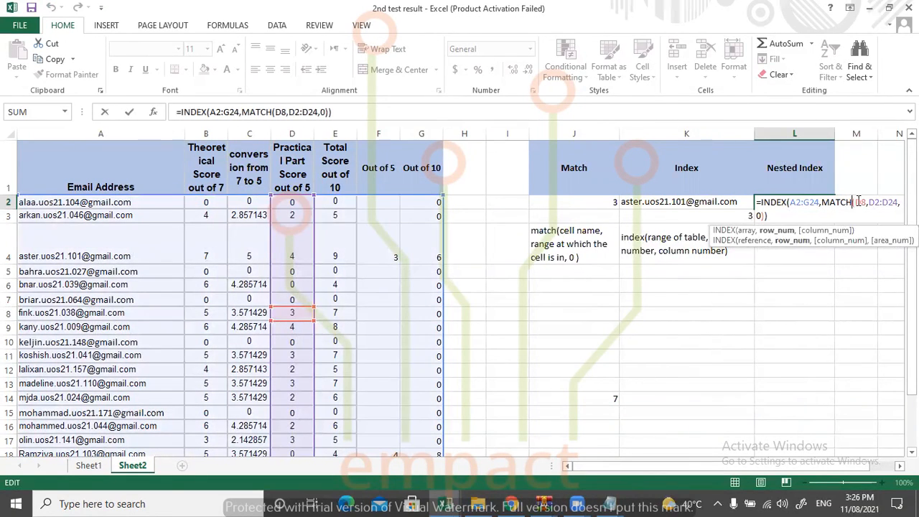
{"action": "left_click", "coordinate": [862, 204]}
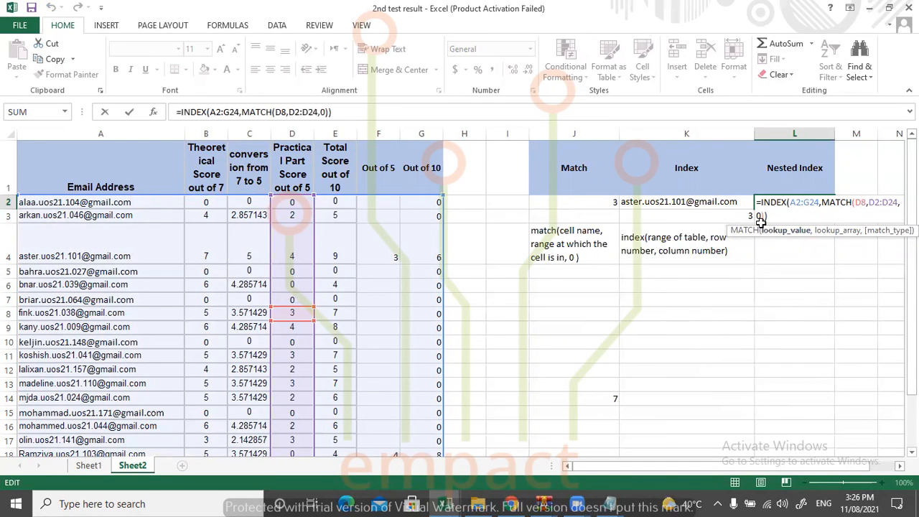
{"action": "left_click_drag", "start_coordinate": [767, 216], "coordinate": [853, 200]}
{"action": "key", "text": "BackSpace"}
{"action": "key", "text": "BackSpace"}
{"action": "key", "text": "BackSpace"}
{"action": "key", "text": "BackSpace"}
{"action": "key", "text": "BackSpace"}
{"action": "key", "text": "BackSpace"}
{"action": "key", "text": "BackSpace"}
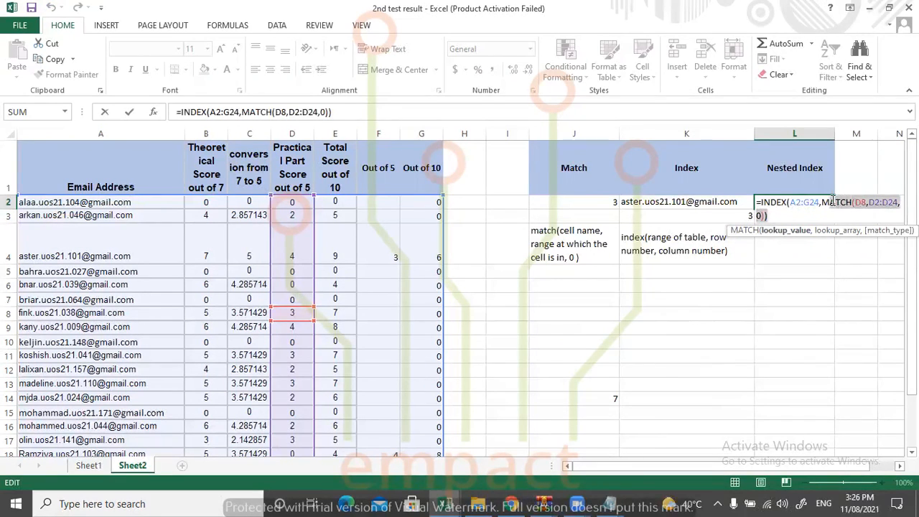
{"action": "left_click", "coordinate": [597, 202]}
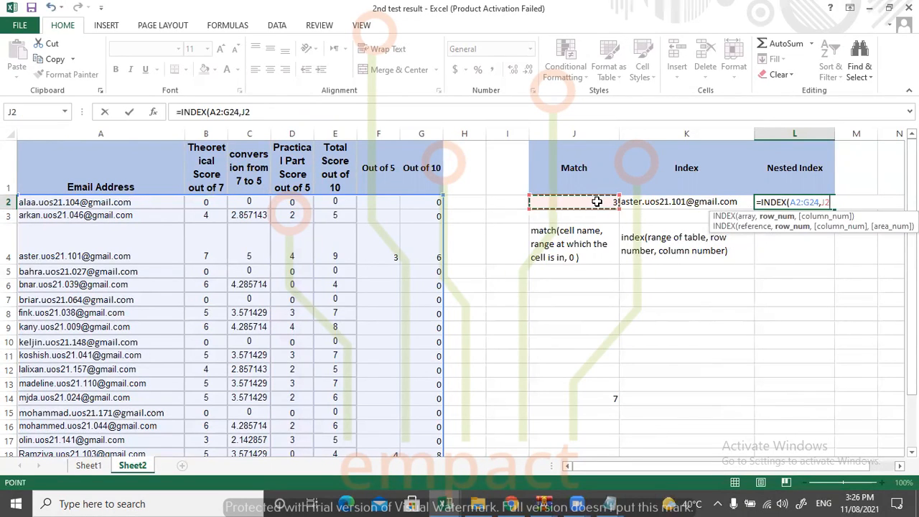
{"action": "type", "text": ")"}
{"action": "key", "text": "Return"}
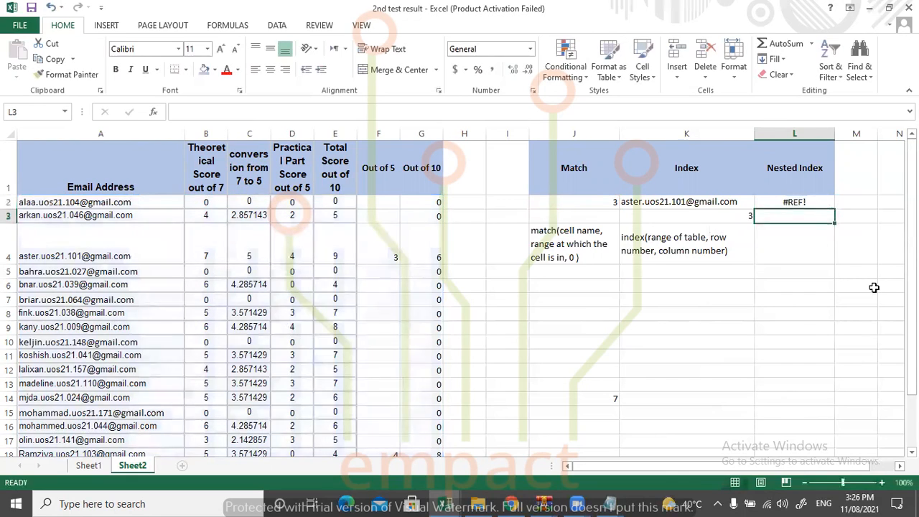
Clear the INDEX formula in L2 down to the equals sign and enter a reference to cell A2.
{"action": "double_click", "coordinate": [802, 202]}
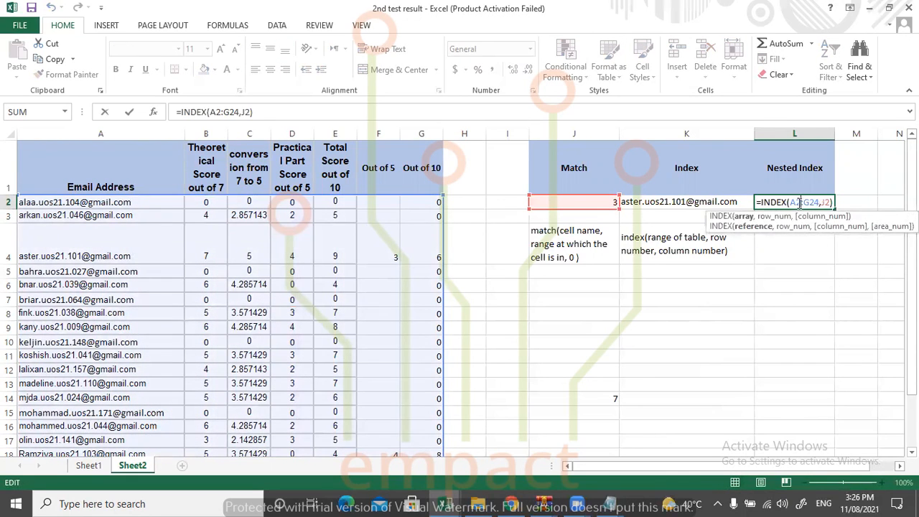
{"action": "left_click_drag", "start_coordinate": [833, 203], "coordinate": [699, 181]}
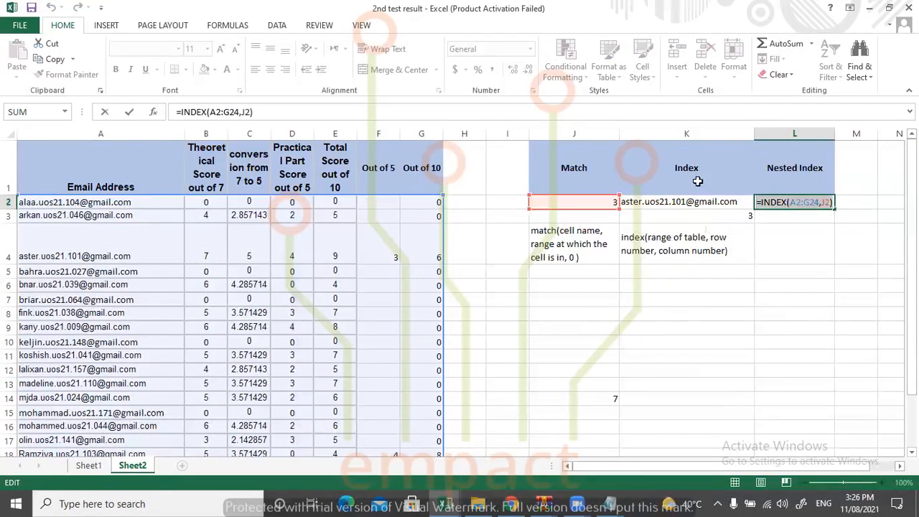
{"action": "key", "text": "BackSpace"}
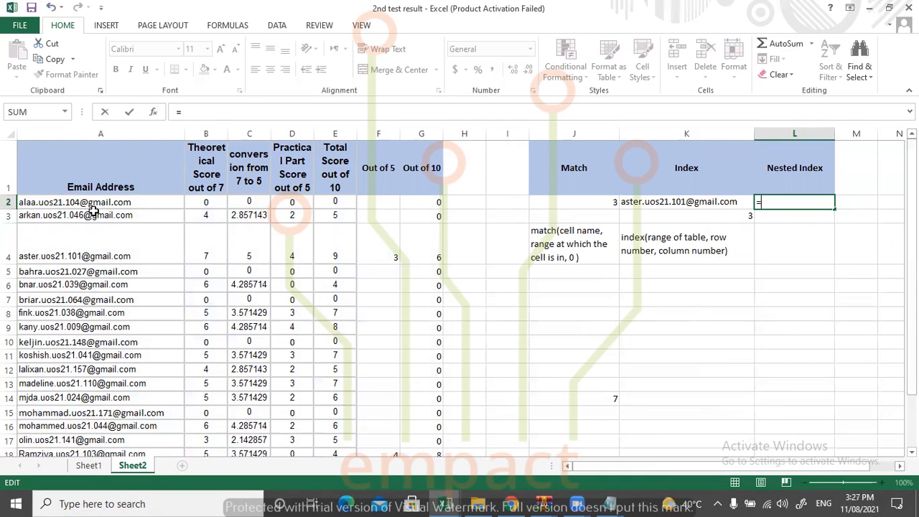
{"action": "left_click_drag", "start_coordinate": [94, 204], "coordinate": [101, 208]}
{"action": "left_click", "coordinate": [199, 248]}
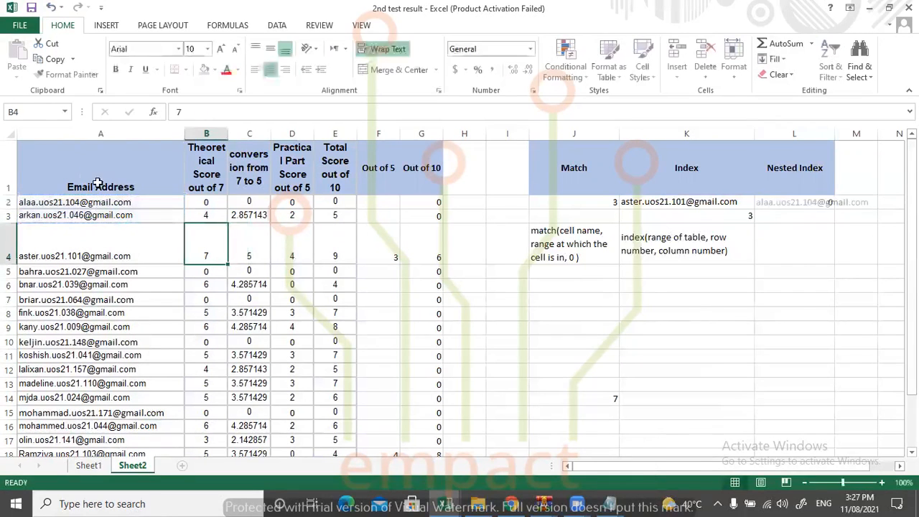
Replace the range reference in L2 with the start of an INDEX function using A2:G24 as its array.
{"action": "left_click", "coordinate": [81, 203]}
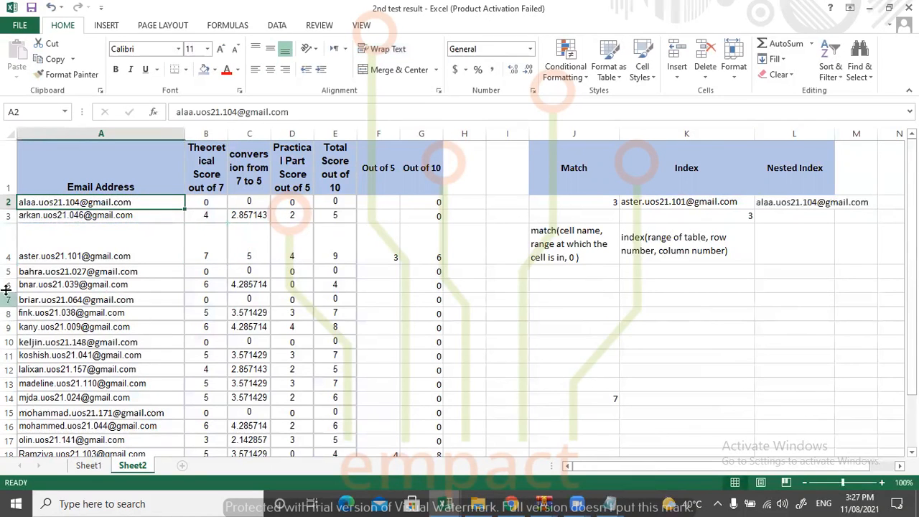
{"action": "left_click", "coordinate": [58, 257]}
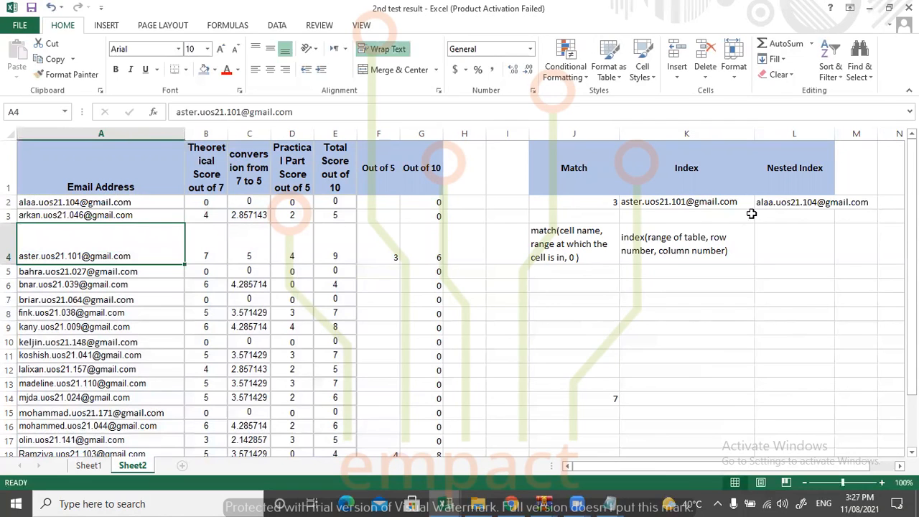
{"action": "left_click", "coordinate": [783, 202]}
{"action": "double_click", "coordinate": [783, 202]}
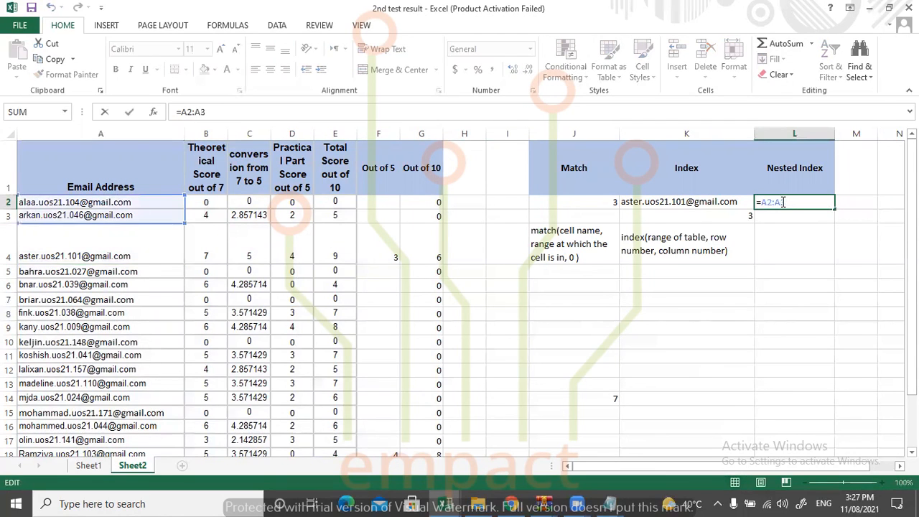
{"action": "left_click_drag", "start_coordinate": [783, 202], "coordinate": [747, 202]}
{"action": "key", "text": "BackSpace"}
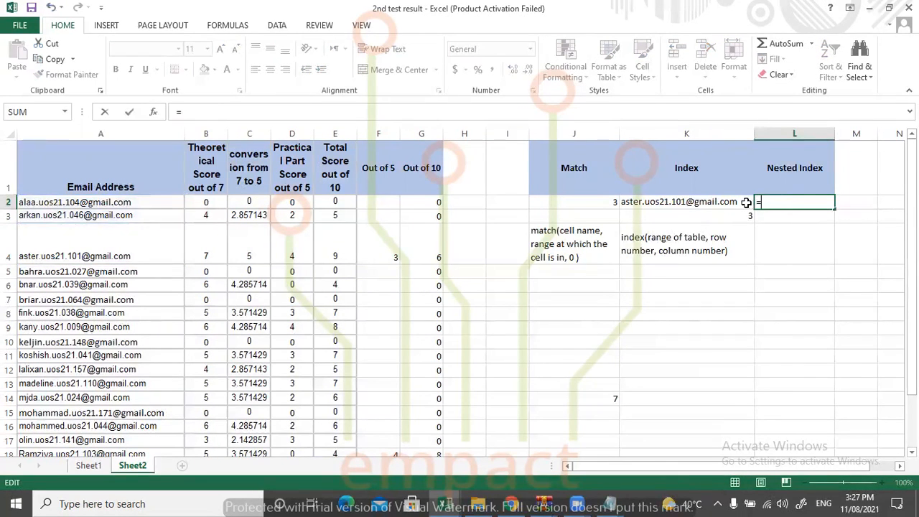
{"action": "type", "text": "index"}
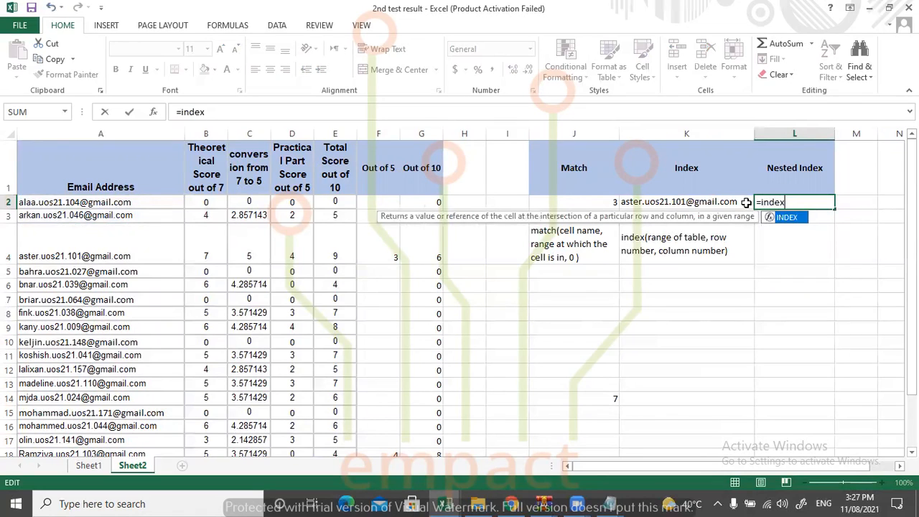
{"action": "type", "text": "("}
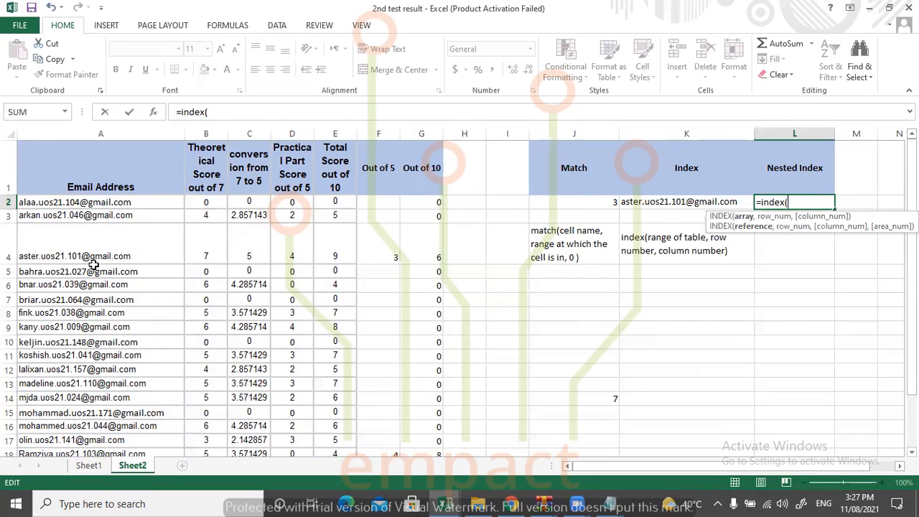
{"action": "left_click_drag", "start_coordinate": [51, 203], "coordinate": [412, 415]}
{"action": "type", "text": ","}
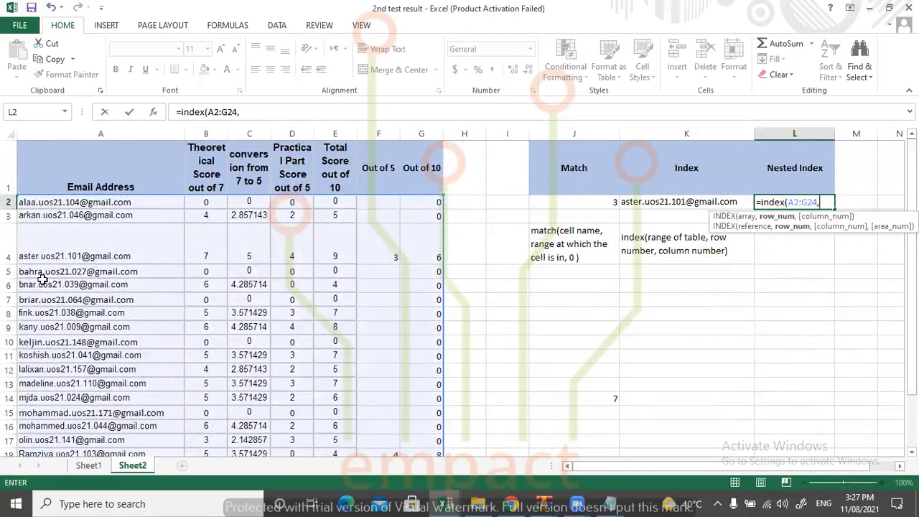
{"action": "type", "text": "MATCH"}
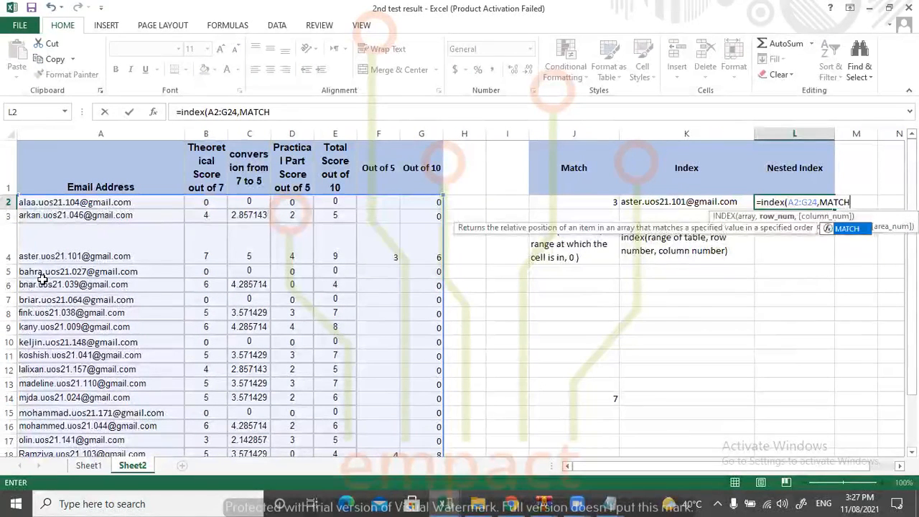
{"action": "type", "text": "("}
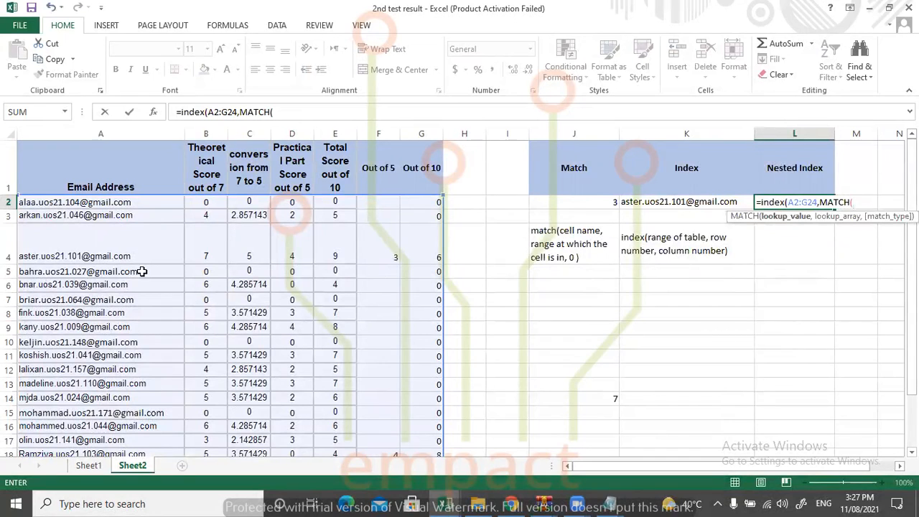
Nest a MATCH as the INDEX row number, with lookup value A4, lookup array A2:A24 and match type 0, and enter the formula.
{"action": "left_click", "coordinate": [95, 253]}
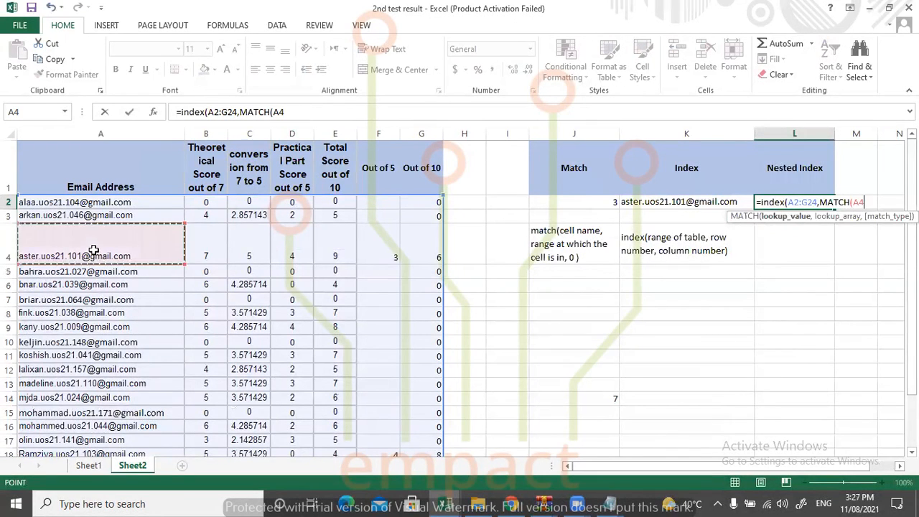
{"action": "type", "text": ","}
{"action": "left_click", "coordinate": [101, 202]}
{"action": "left_click_drag", "start_coordinate": [100, 202], "coordinate": [87, 416]}
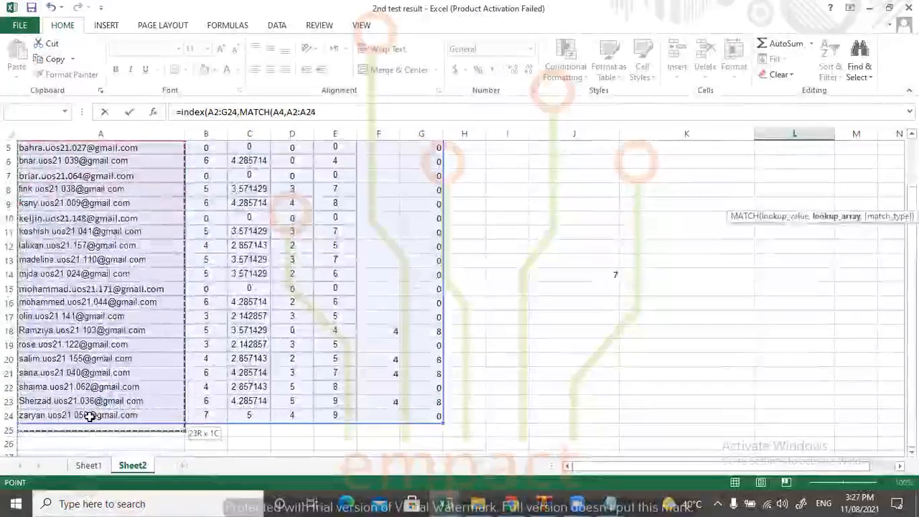
{"action": "scroll", "coordinate": [459, 295], "scroll_direction": "up", "scroll_amount": 2}
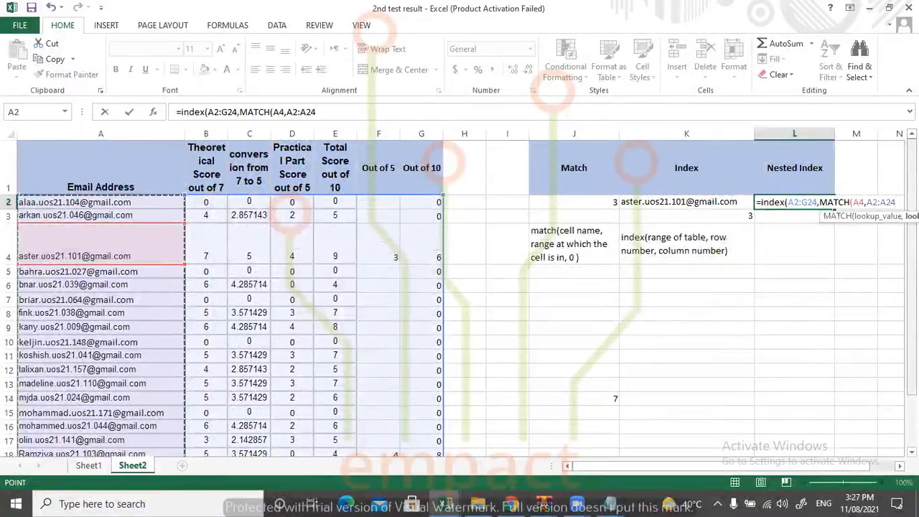
{"action": "type", "text": ",0))"}
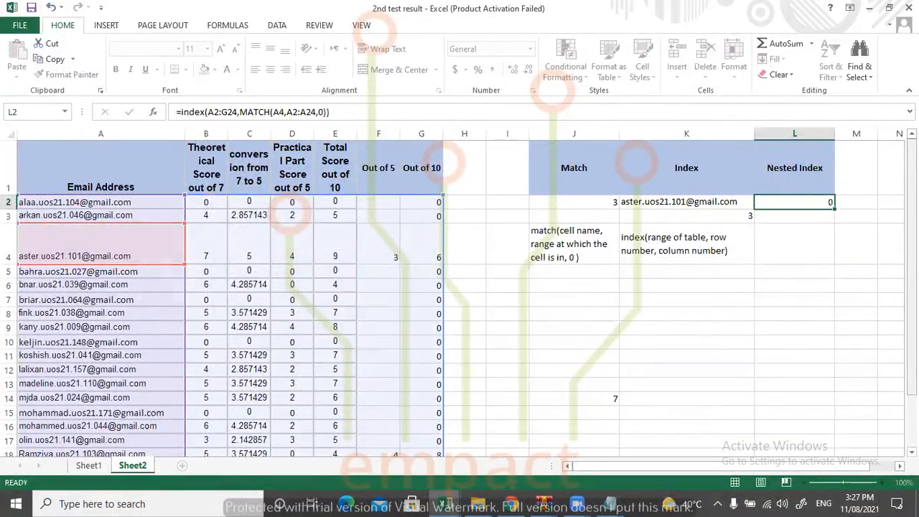
{"action": "key", "text": "Return"}
{"action": "left_click", "coordinate": [788, 204]}
{"action": "double_click", "coordinate": [788, 203]}
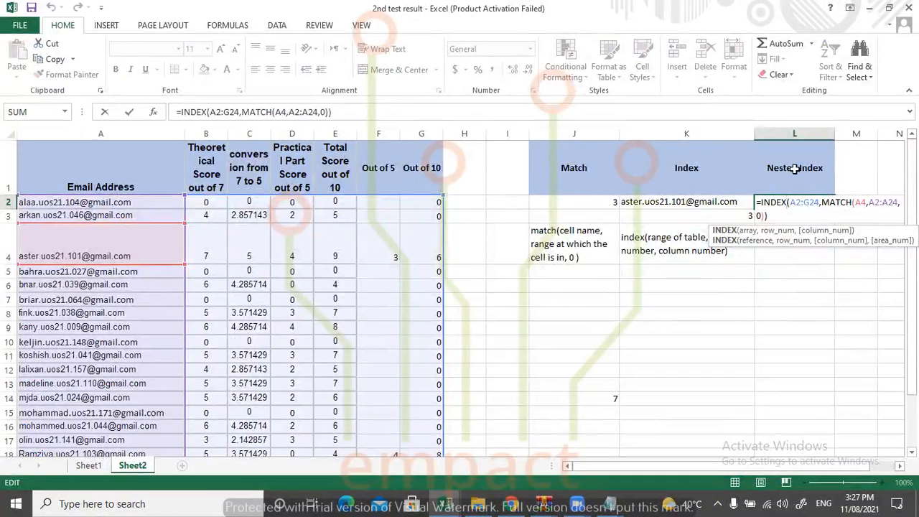
{"action": "left_click", "coordinate": [821, 204]}
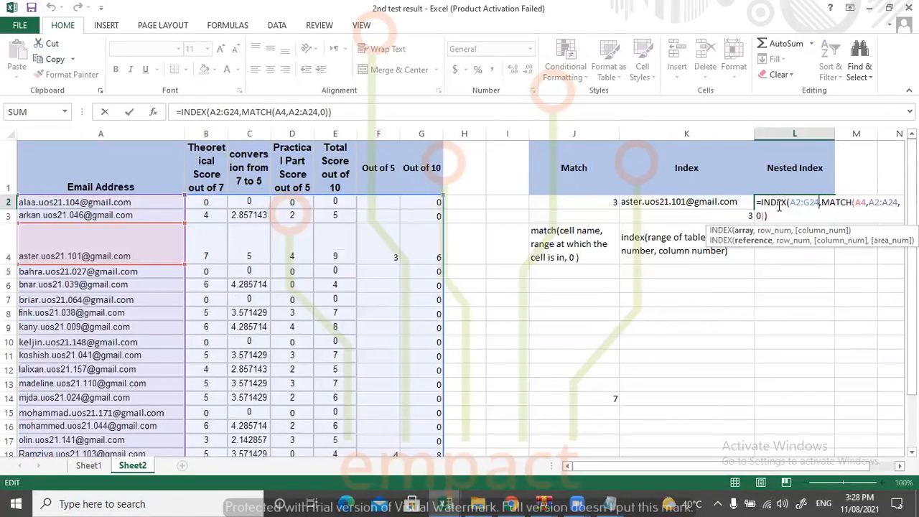
{"action": "left_click_drag", "start_coordinate": [778, 216], "coordinate": [740, 193]}
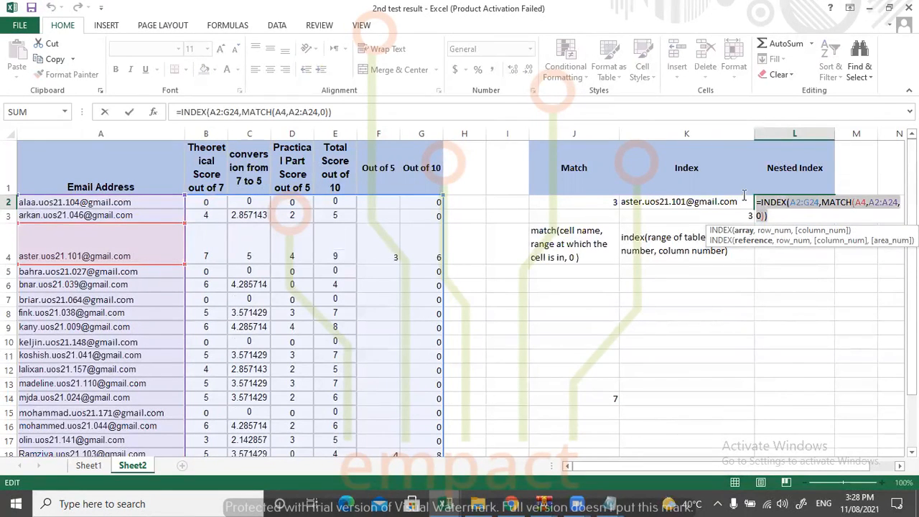
{"action": "left_click", "coordinate": [776, 217]}
{"action": "key", "text": "BackSpace"}
{"action": "key", "text": "BackSpace"}
{"action": "key", "text": "BackSpace"}
{"action": "key", "text": "BackSpace"}
{"action": "key", "text": "BackSpace"}
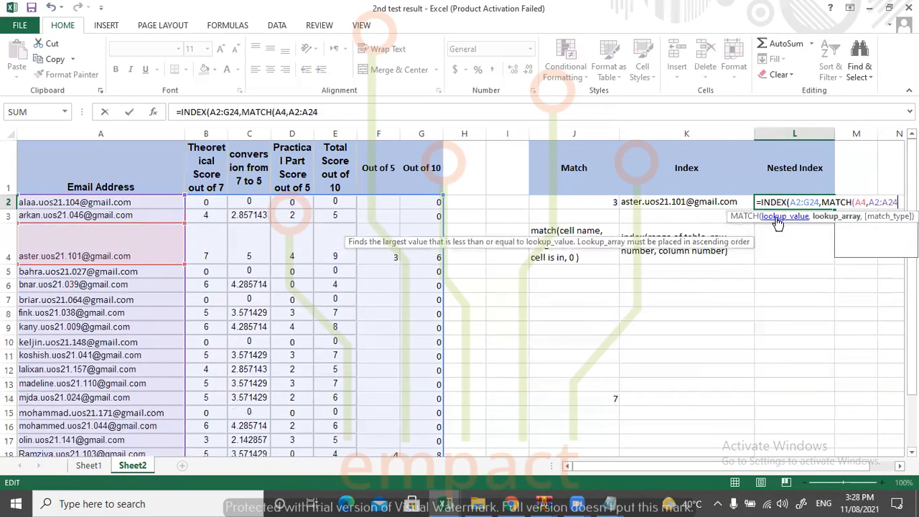
{"action": "key", "text": "BackSpace"}
{"action": "key", "text": "BackSpace"}
{"action": "key", "text": "BackSpace"}
{"action": "key", "text": "BackSpace"}
{"action": "key", "text": "BackSpace"}
{"action": "key", "text": "BackSpace"}
{"action": "key", "text": "BackSpace"}
{"action": "key", "text": "BackSpace"}
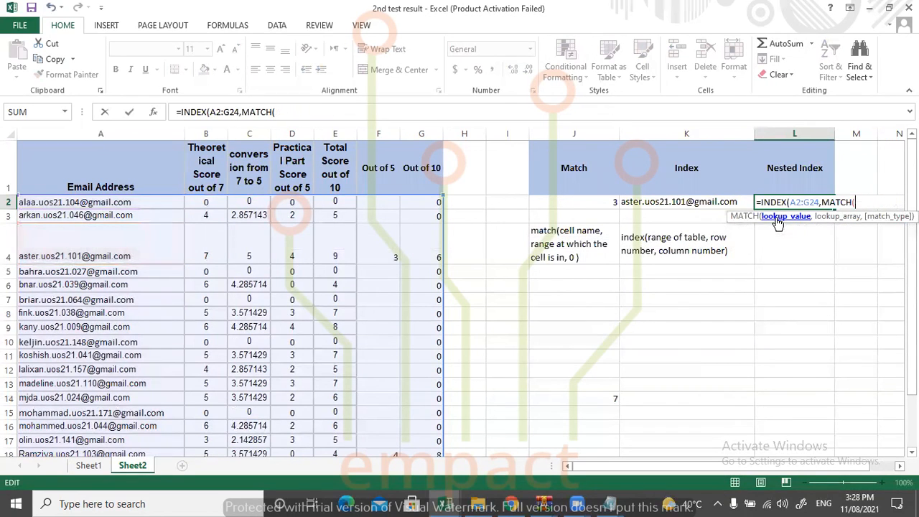
{"action": "key", "text": "BackSpace"}
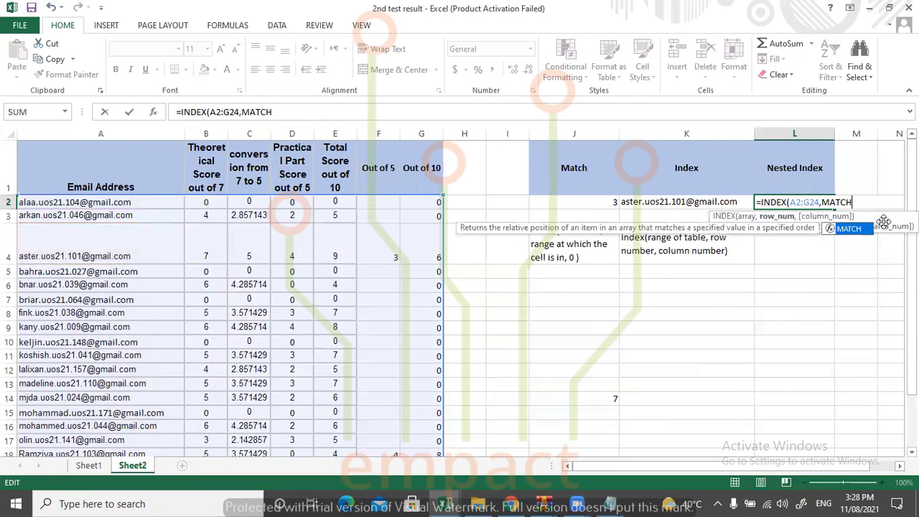
{"action": "key", "text": "Escape"}
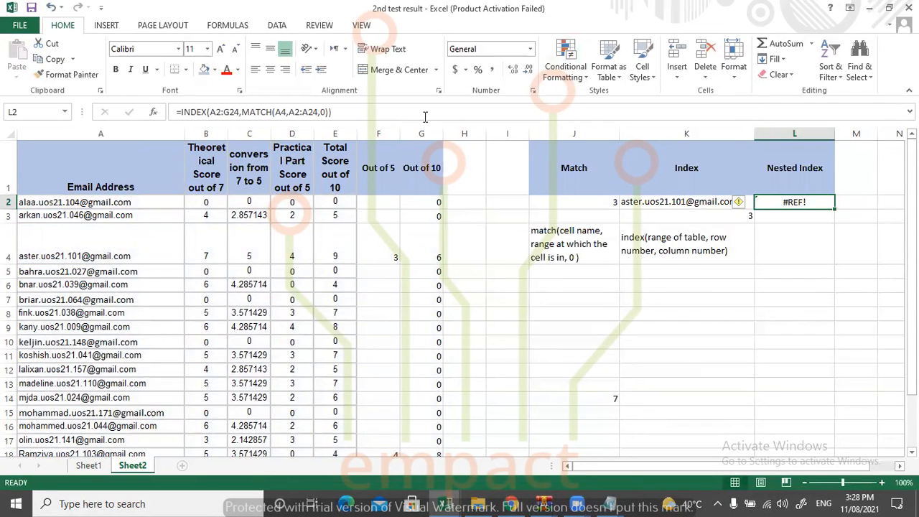
Insert row number 1 and column number 3 before the nested MATCH in the L2 INDEX formula and enter it.
{"action": "left_click", "coordinate": [604, 251]}
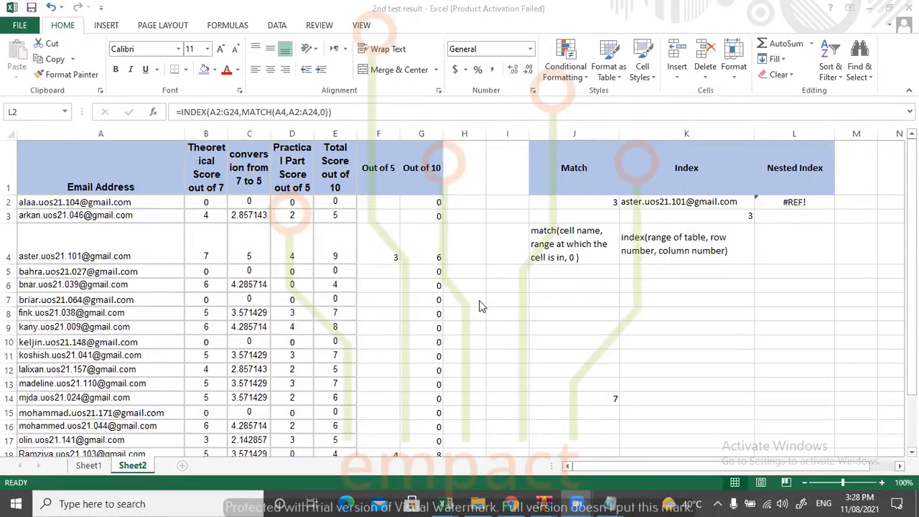
{"action": "left_click", "coordinate": [802, 200]}
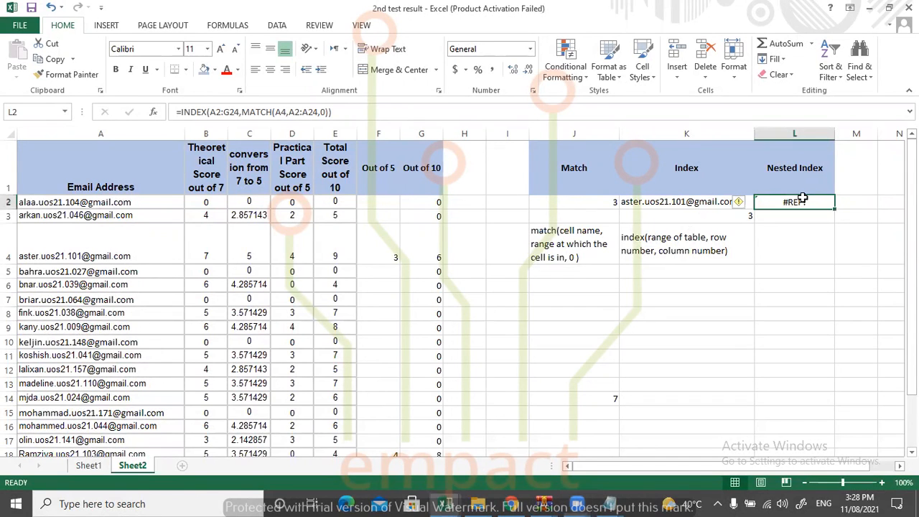
{"action": "double_click", "coordinate": [803, 200]}
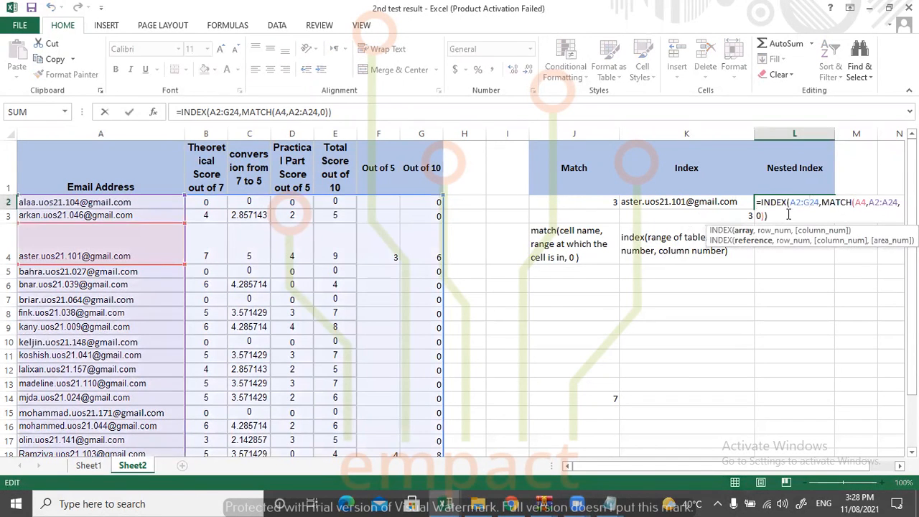
{"action": "left_click_drag", "start_coordinate": [778, 214], "coordinate": [758, 199]}
{"action": "left_click", "coordinate": [821, 203]}
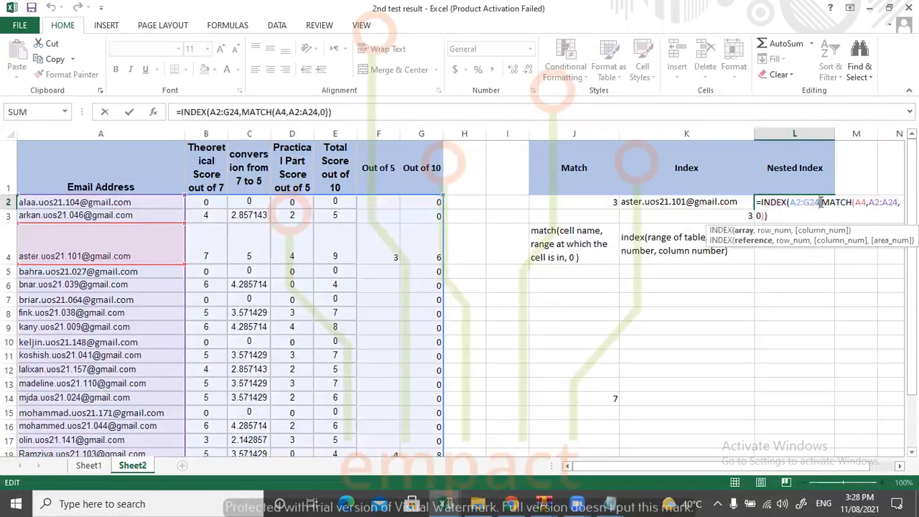
{"action": "left_click", "coordinate": [822, 203]}
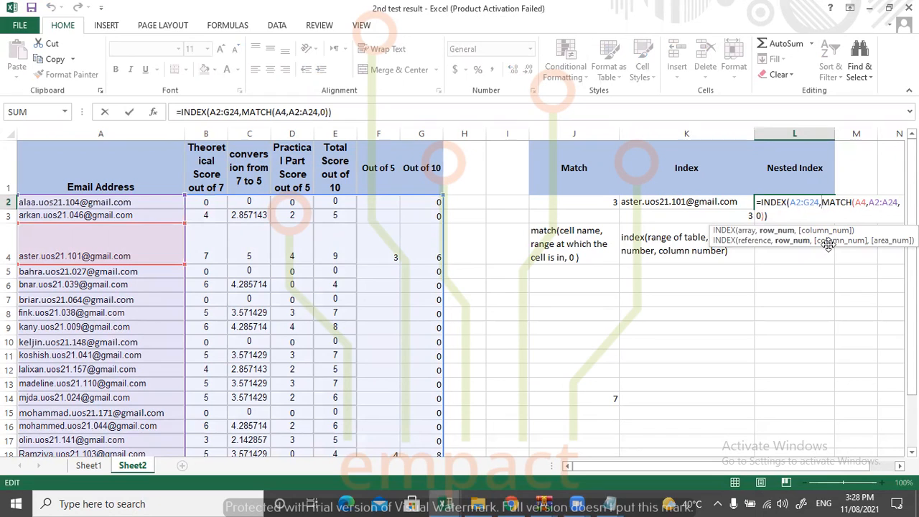
{"action": "type", "text": "3"}
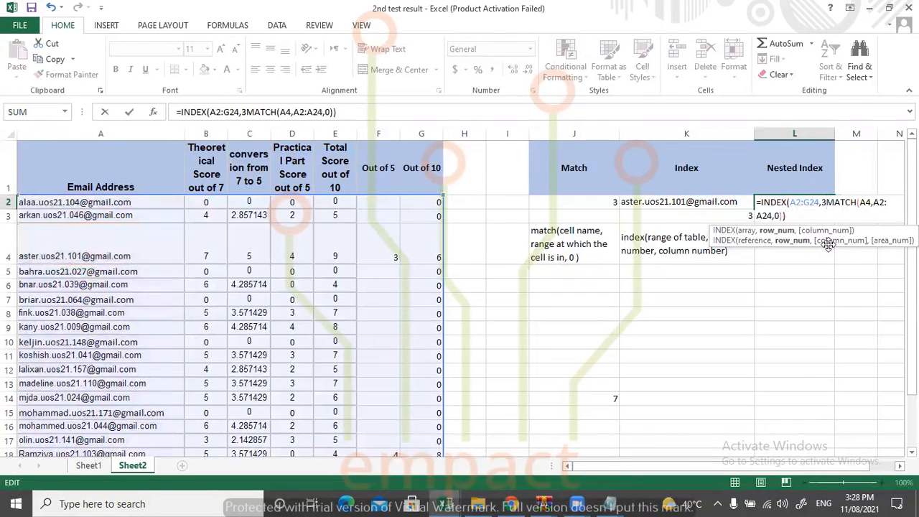
{"action": "key", "text": "BackSpace"}
{"action": "type", "text": "1,3"}
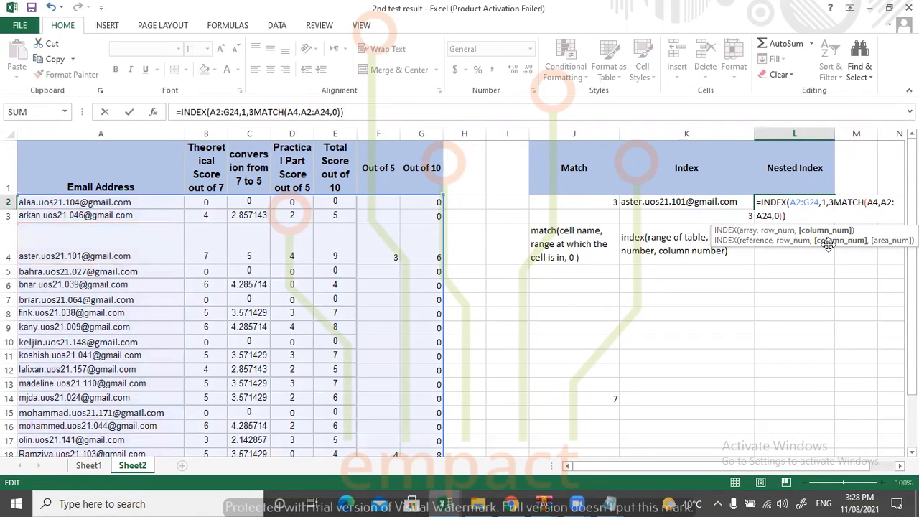
{"action": "type", "text": ","}
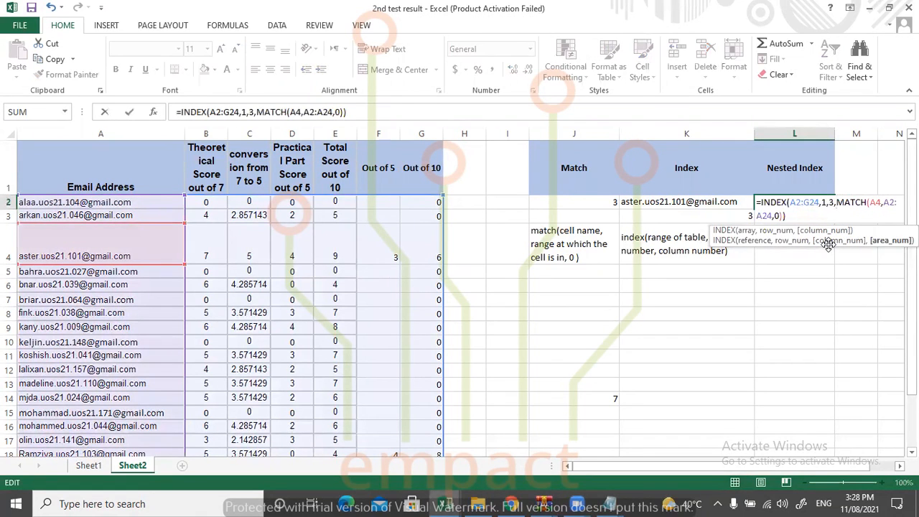
{"action": "key", "text": "Return"}
Remove the row number 1 and column number 3 arguments from the INDEX formula in L2.
{"action": "left_click", "coordinate": [800, 202]}
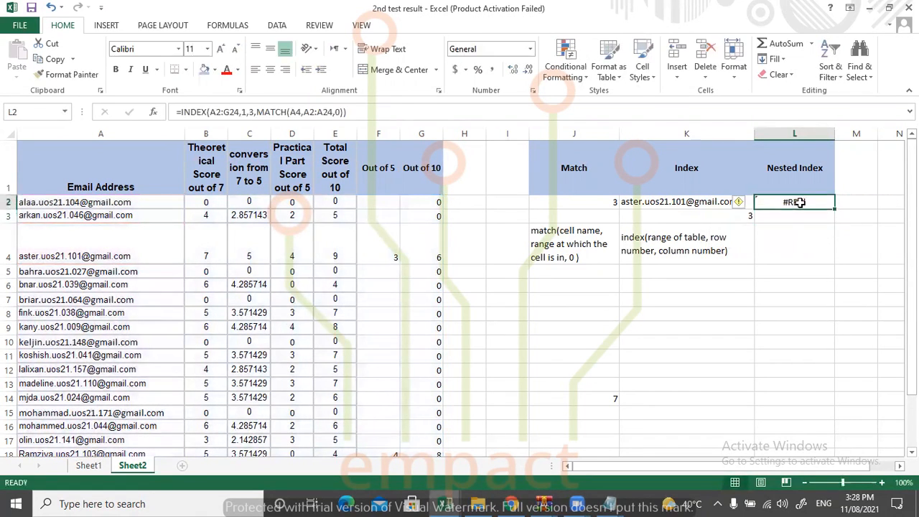
{"action": "double_click", "coordinate": [799, 203]}
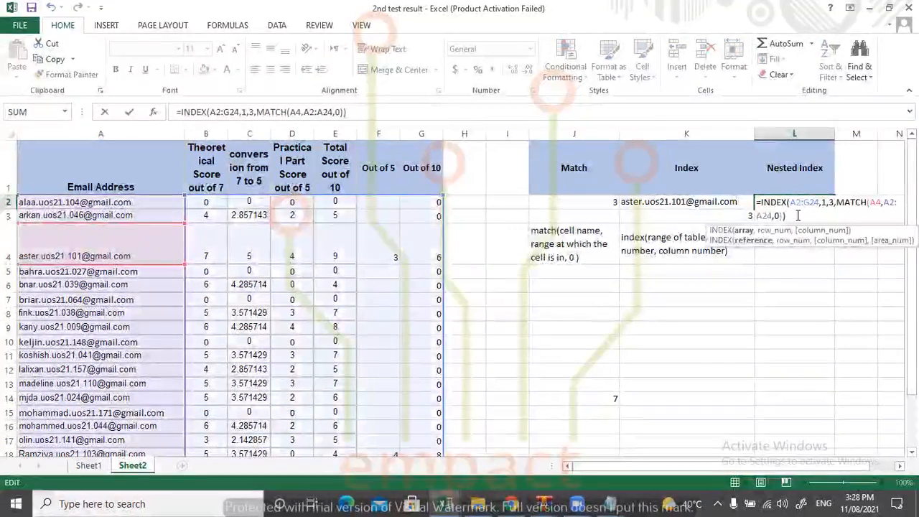
{"action": "left_click", "coordinate": [836, 204]}
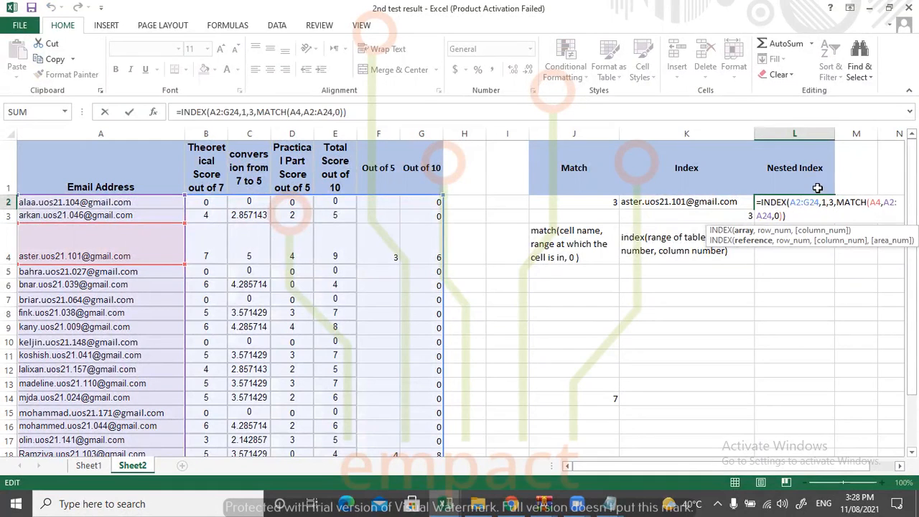
{"action": "left_click_drag", "start_coordinate": [822, 204], "coordinate": [836, 204]}
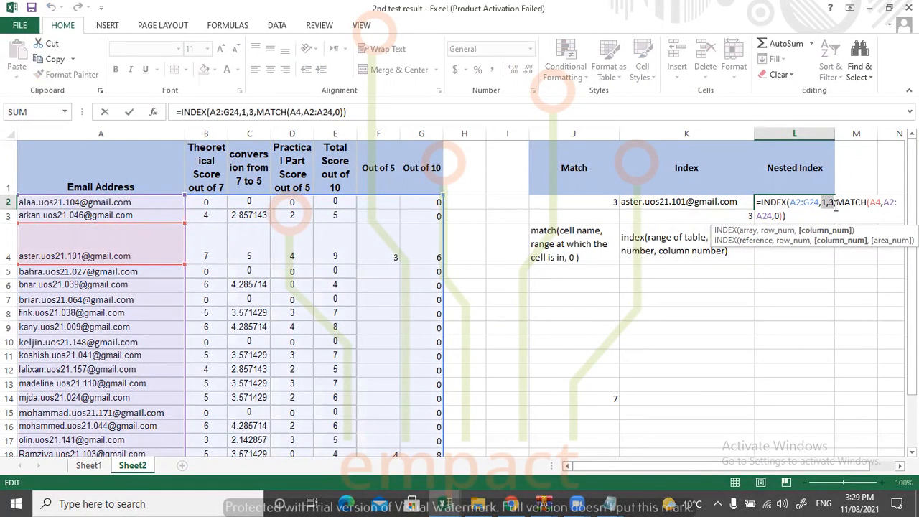
{"action": "key", "text": "Delete"}
{"action": "key", "text": "Delete"}
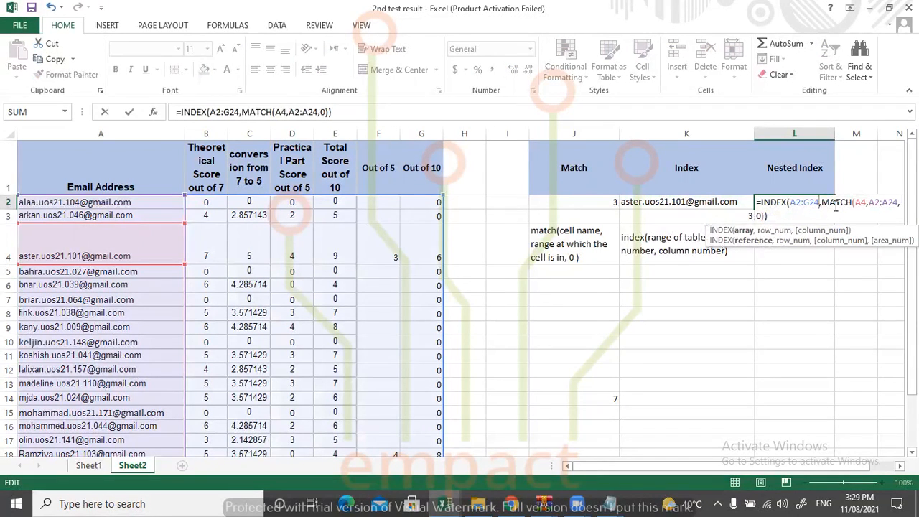
Delete the entire INDEX-MATCH formula from cell L2, leaving the cell empty.
{"action": "left_click_drag", "start_coordinate": [750, 203], "coordinate": [730, 192]}
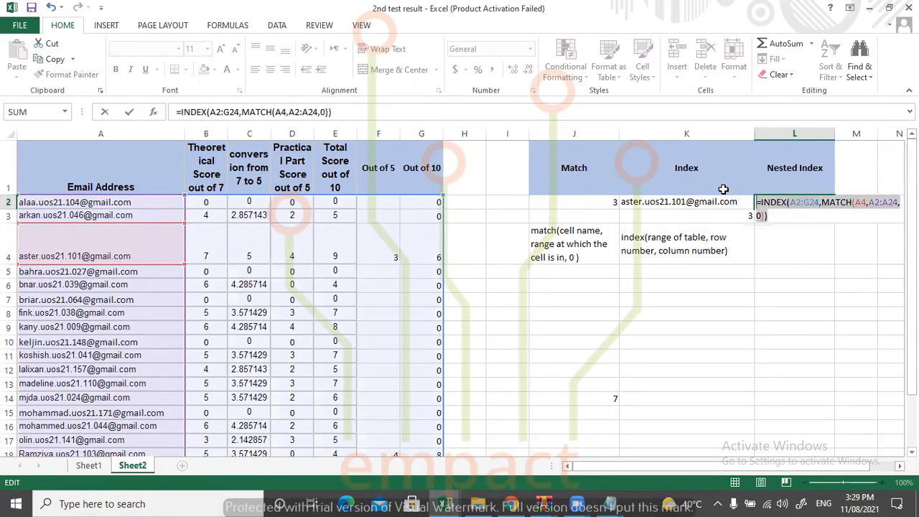
{"action": "key", "text": "Delete"}
{"action": "left_click", "coordinate": [772, 226]}
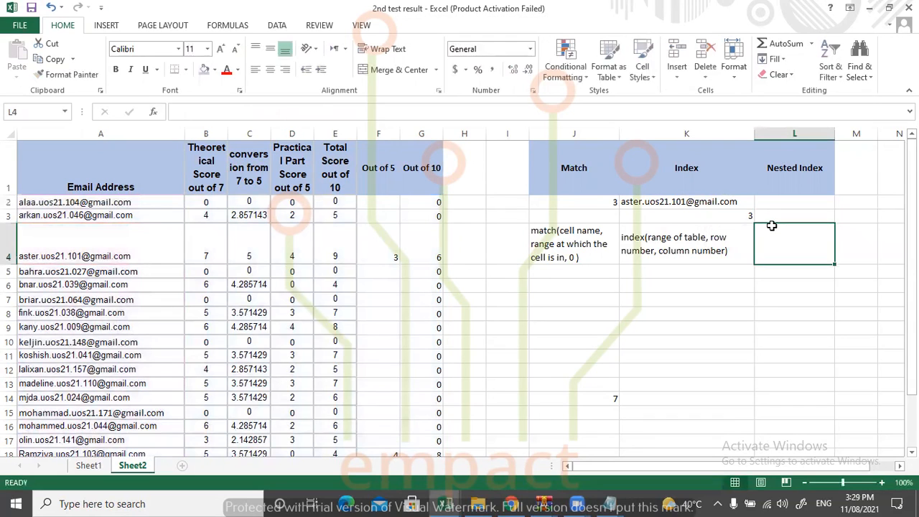
Apply the header row's blue fill to M1:N1 and widen columns M and N.
{"action": "left_click", "coordinate": [848, 160]}
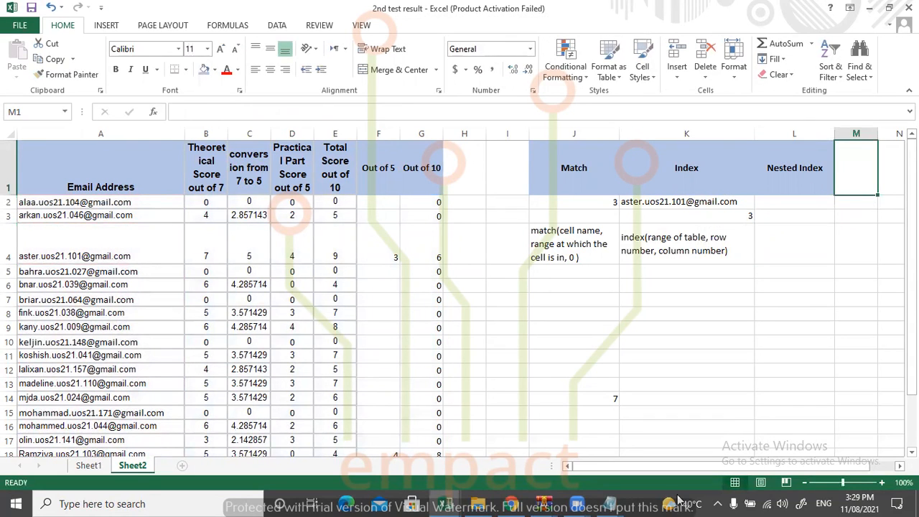
{"action": "scroll", "coordinate": [707, 476], "scroll_direction": "right", "scroll_amount": 2}
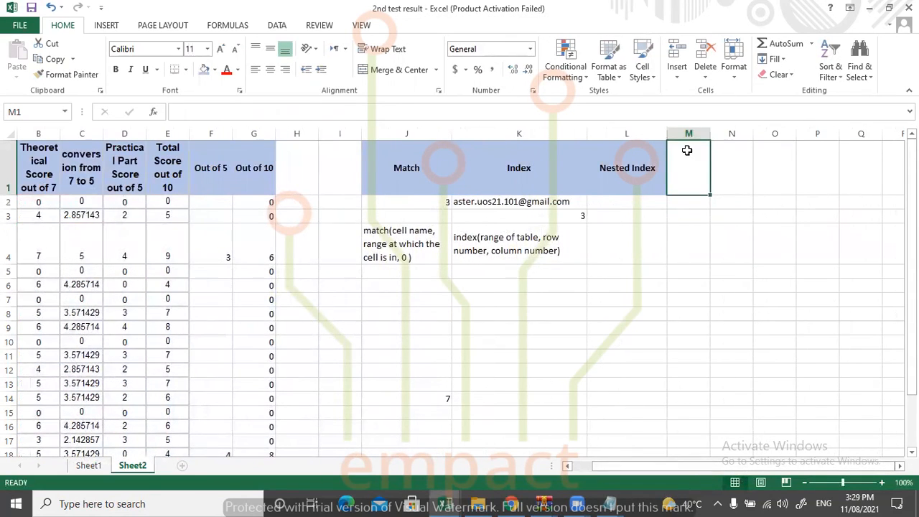
{"action": "left_click", "coordinate": [728, 167], "text": "shift"}
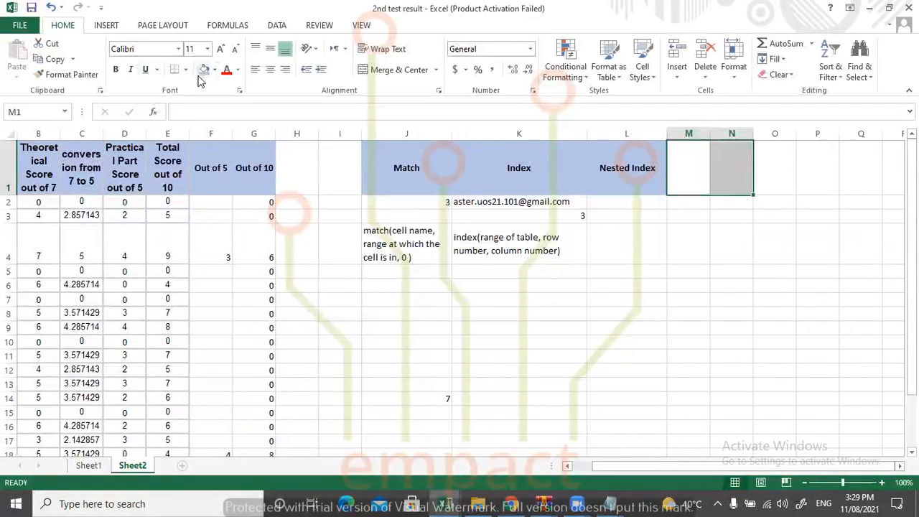
{"action": "left_click_drag", "start_coordinate": [710, 135], "coordinate": [821, 139]}
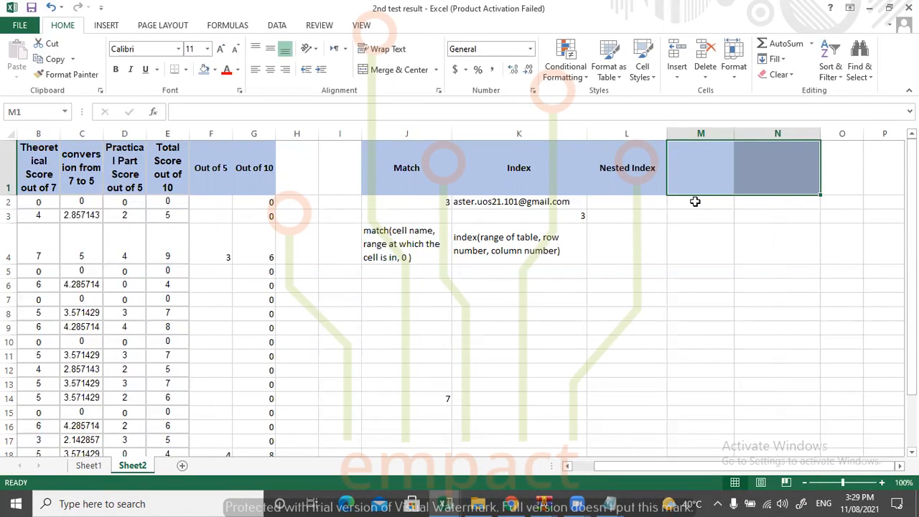
{"action": "left_click", "coordinate": [682, 200]}
Start an INDEX formula in L2 with array A2:G24 and row number 3.
{"action": "left_click", "coordinate": [602, 203]}
{"action": "type", "text": "="}
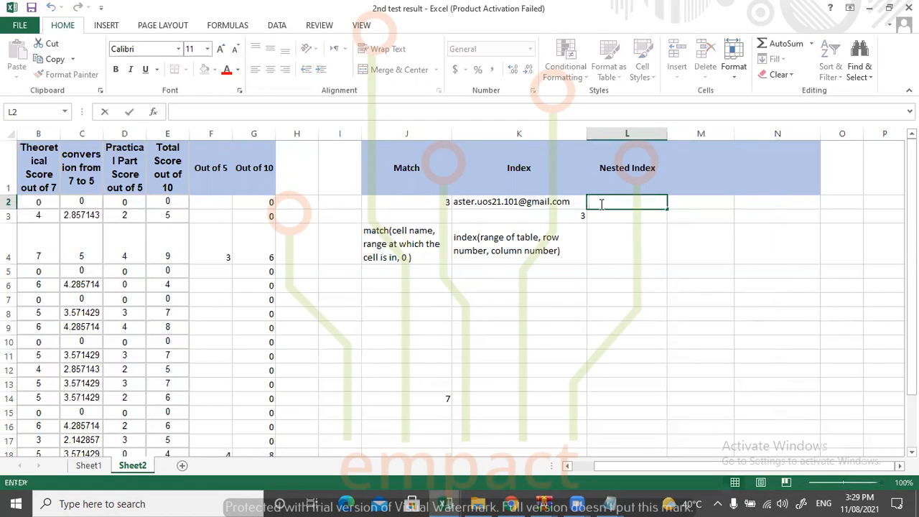
{"action": "type", "text": "M"}
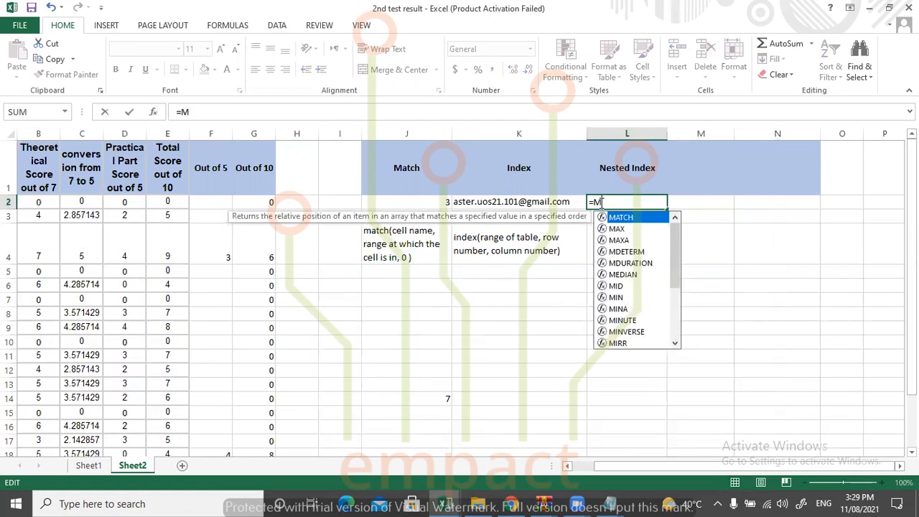
{"action": "key", "text": "BackSpace"}
{"action": "type", "text": "Index"}
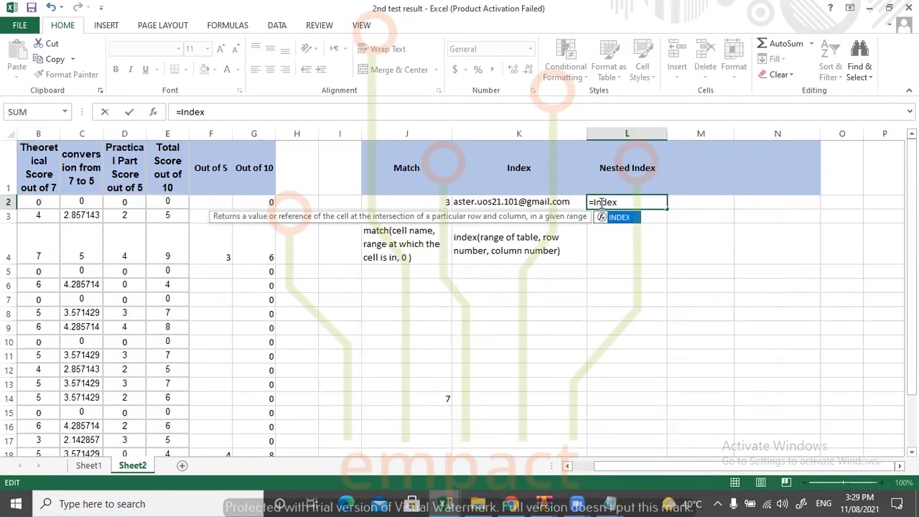
{"action": "type", "text": "("}
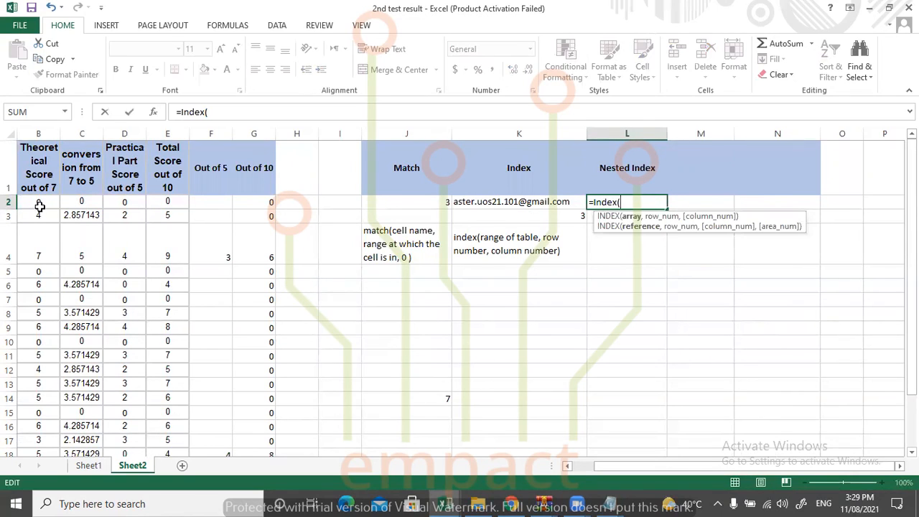
{"action": "left_click_drag", "start_coordinate": [599, 468], "coordinate": [575, 468]}
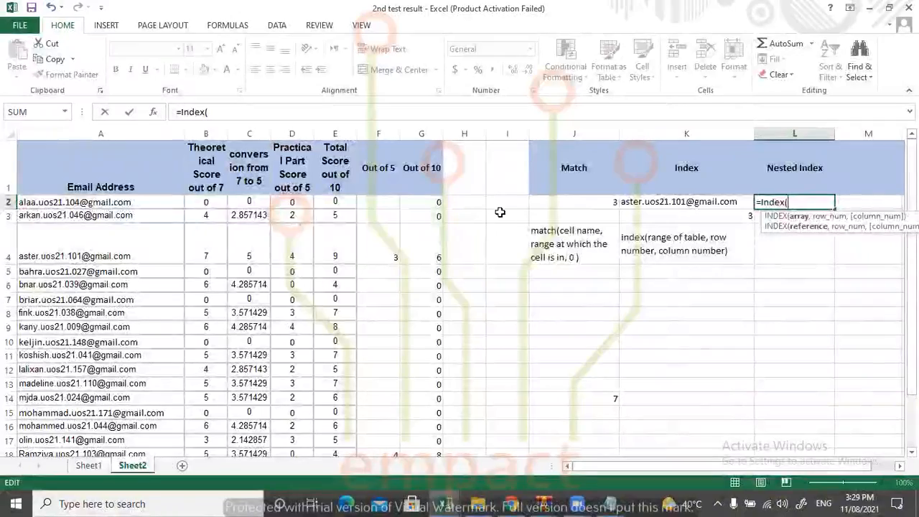
{"action": "left_click_drag", "start_coordinate": [43, 204], "coordinate": [403, 496]}
{"action": "scroll", "coordinate": [649, 274], "scroll_direction": "up", "scroll_amount": 2}
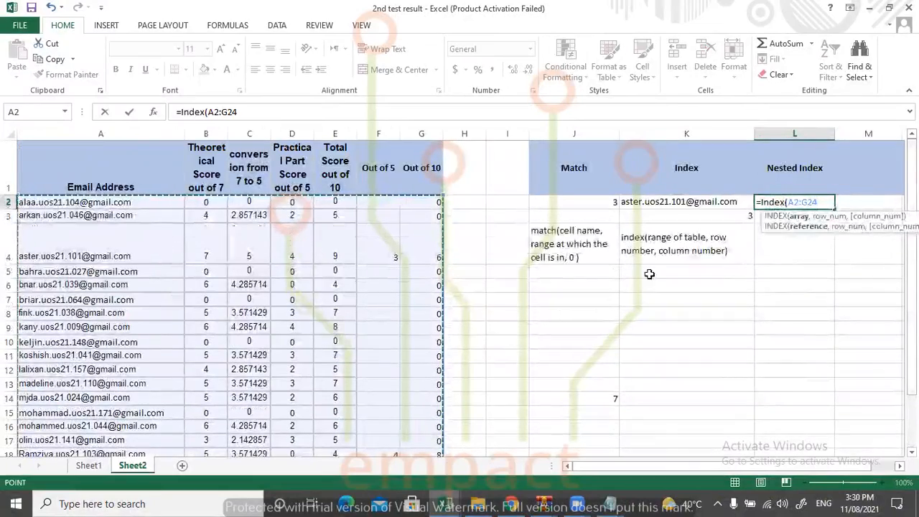
{"action": "type", "text": ","}
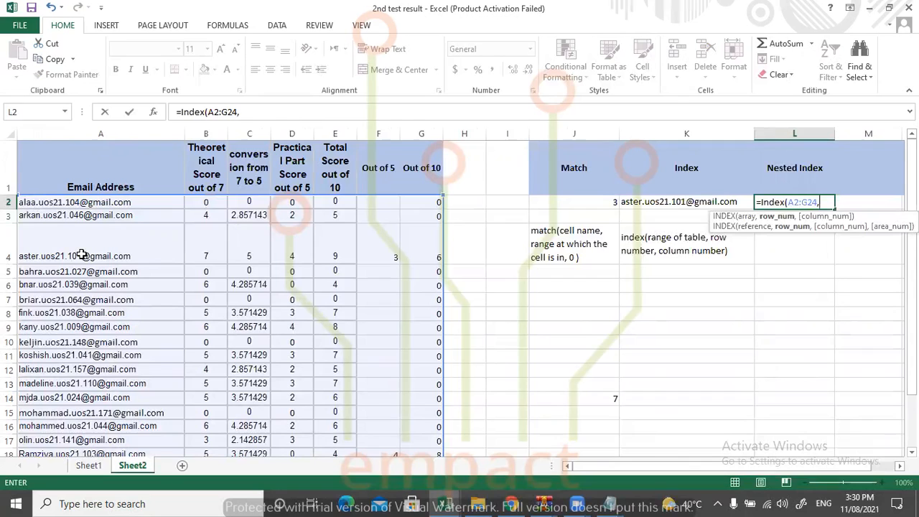
{"action": "type", "text": "3,"}
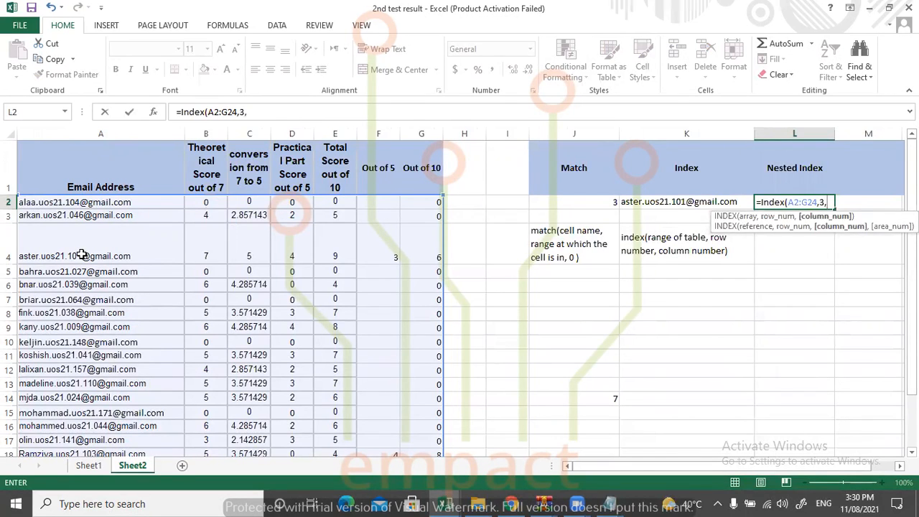
{"action": "type", "text": "match"}
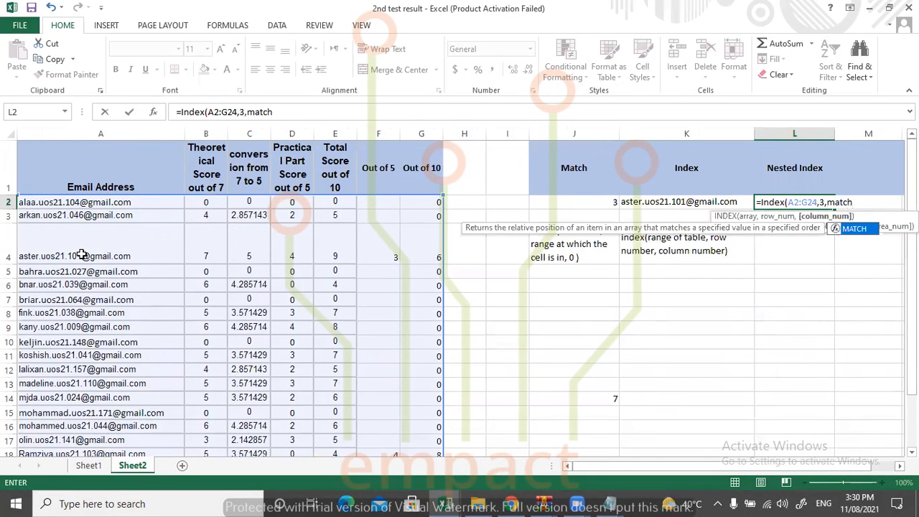
{"action": "type", "text": "("}
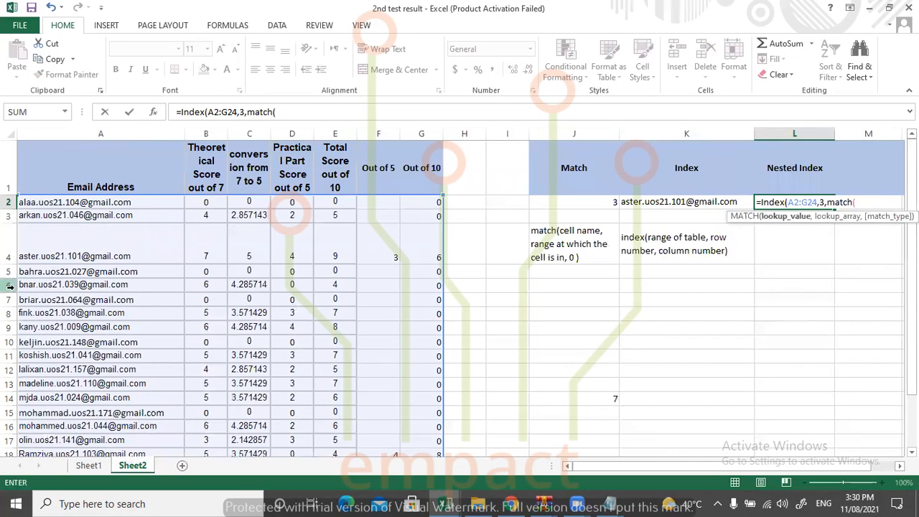
Try nesting a MATCH as the INDEX column number in L2, with lookup value A4, lookup array A2:A24 and match type 0.
{"action": "left_click", "coordinate": [73, 253]}
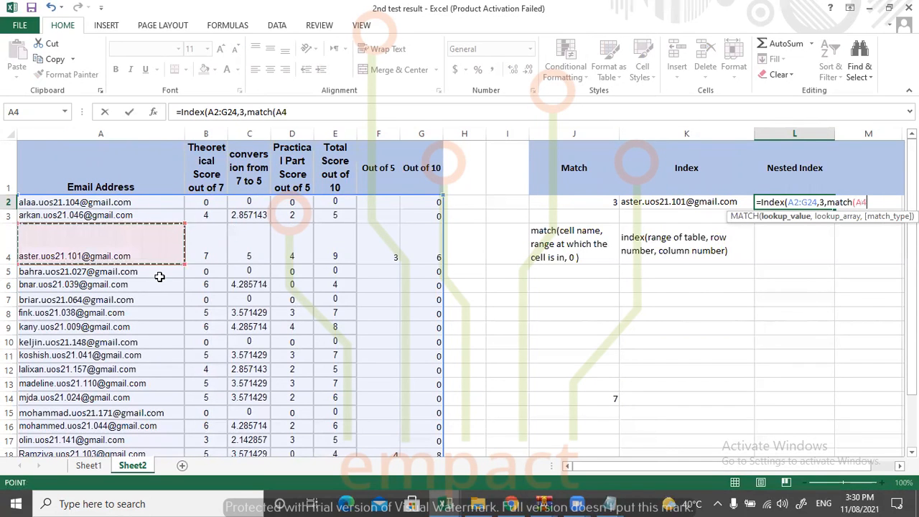
{"action": "type", "text": ","}
{"action": "left_click_drag", "start_coordinate": [137, 205], "coordinate": [136, 415]}
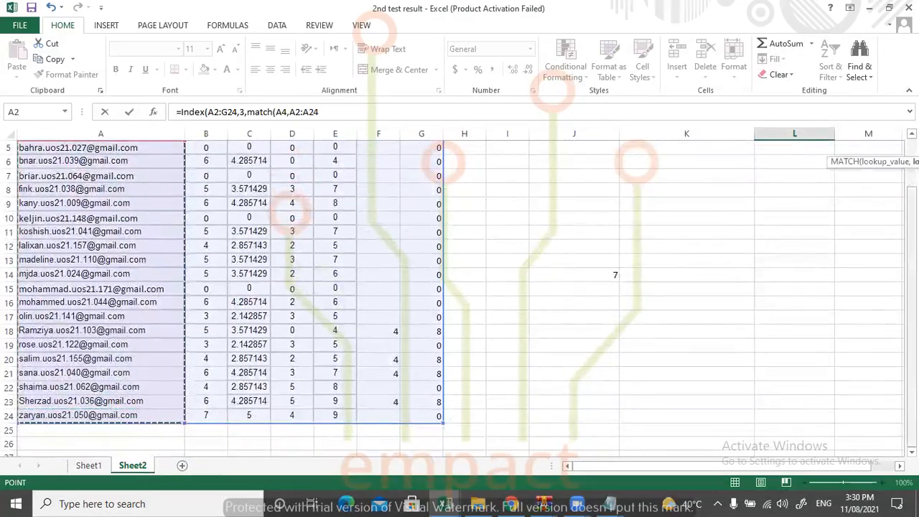
{"action": "type", "text": ","}
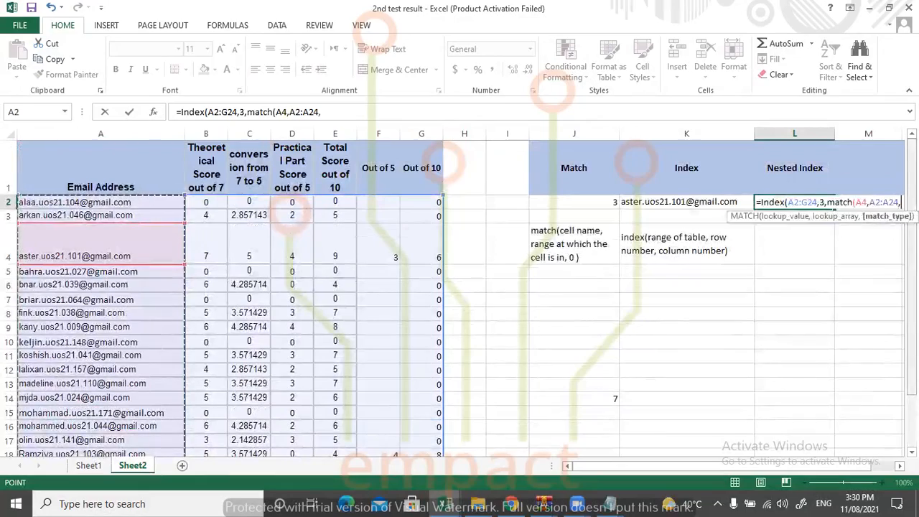
{"action": "type", "text": "0))"}
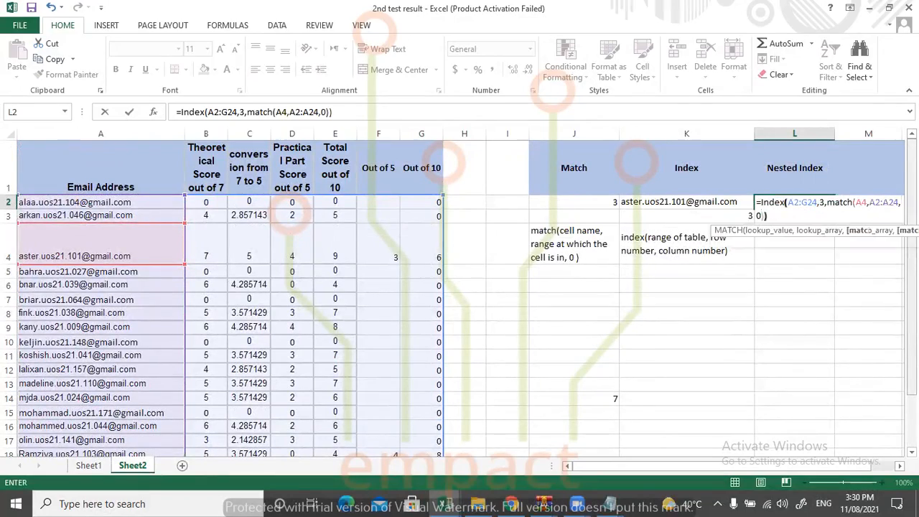
{"action": "left_click", "coordinate": [811, 201]}
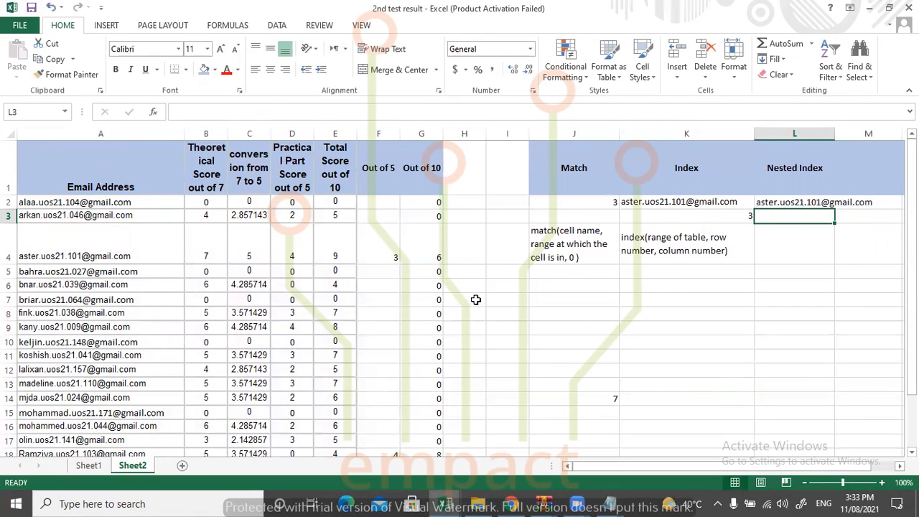
Examine the arguments of the nested INDEX-MATCH formula in L2 without changing them.
{"action": "left_click", "coordinate": [266, 222]}
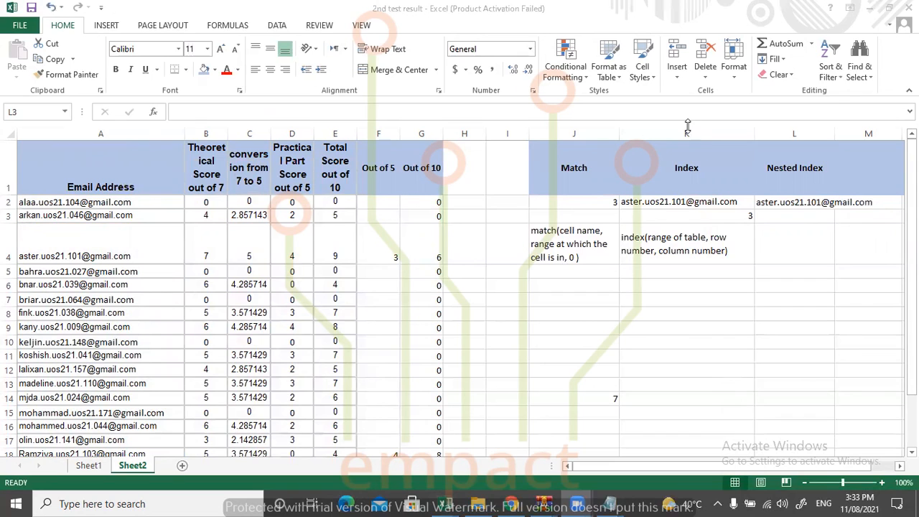
{"action": "double_click", "coordinate": [812, 204]}
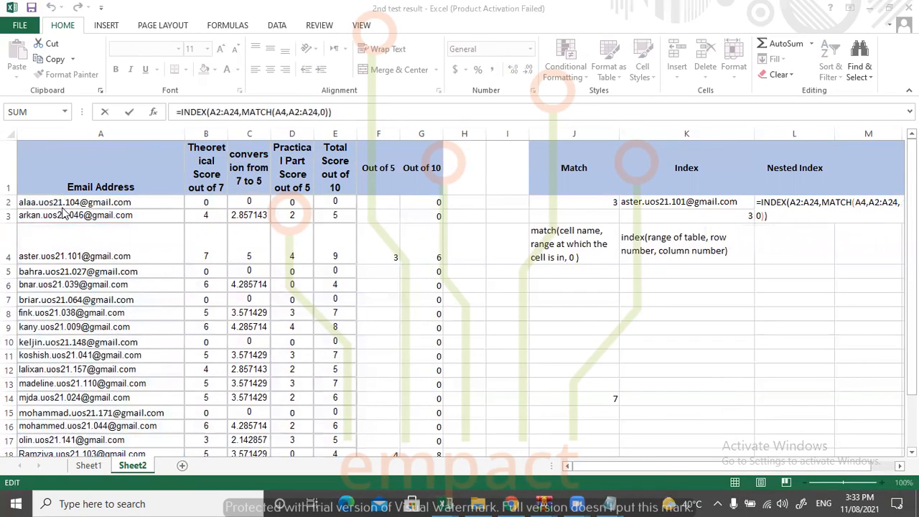
{"action": "left_click", "coordinate": [795, 202]}
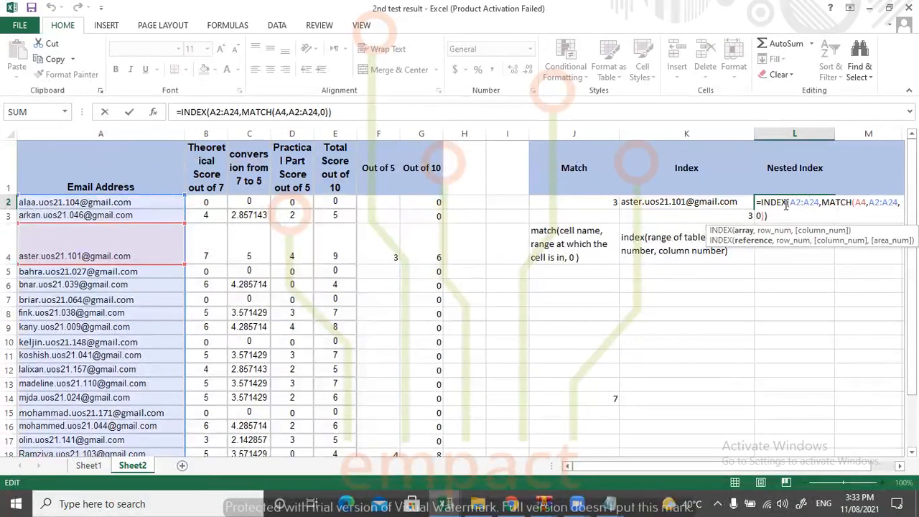
{"action": "left_click", "coordinate": [783, 216]}
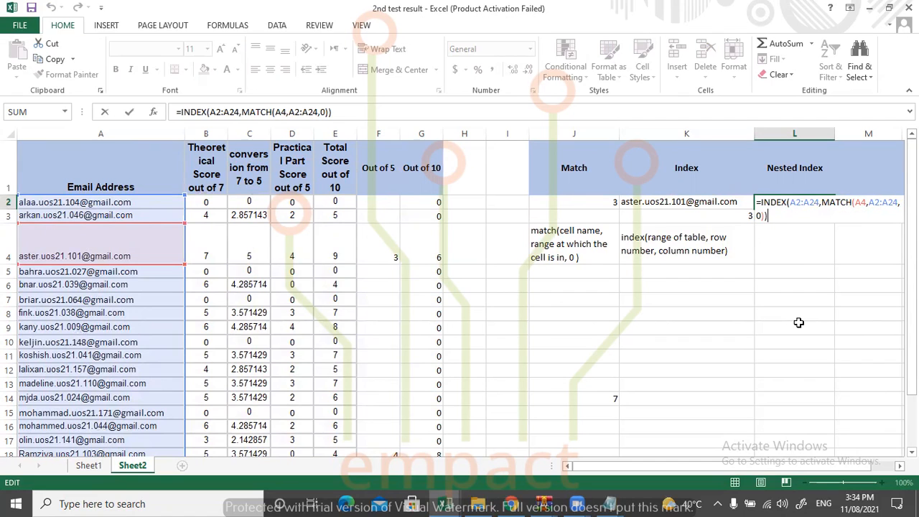
{"action": "key", "text": "Return"}
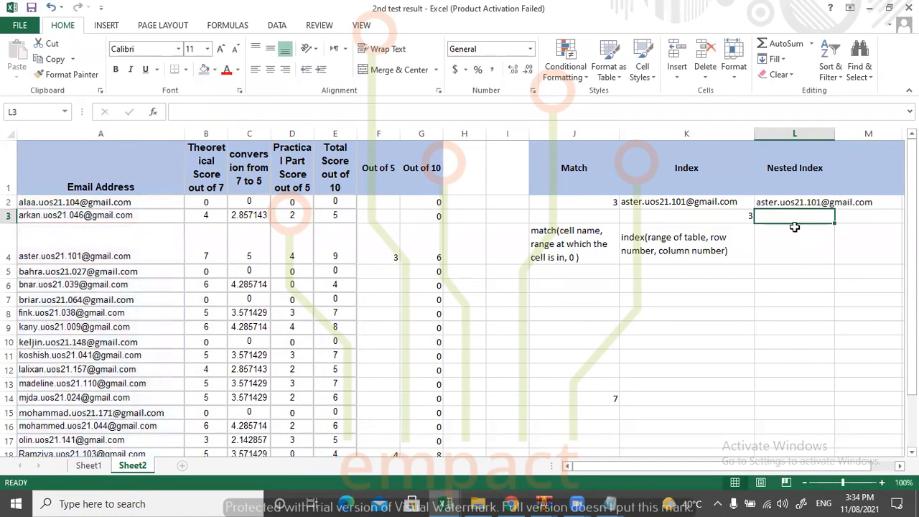
Start an INDEX formula in L4 with the practical scores D2:D24 as the array.
{"action": "left_click", "coordinate": [796, 238]}
{"action": "type", "text": "="}
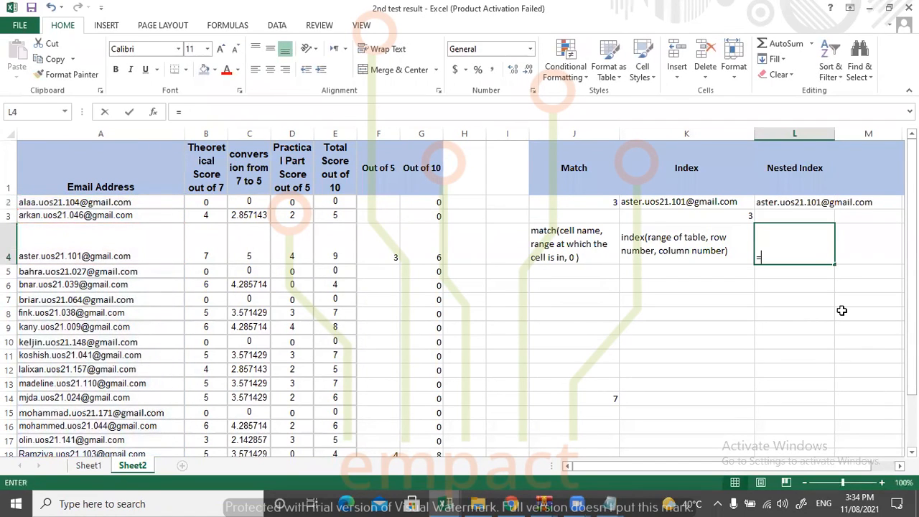
{"action": "type", "text": "ind"}
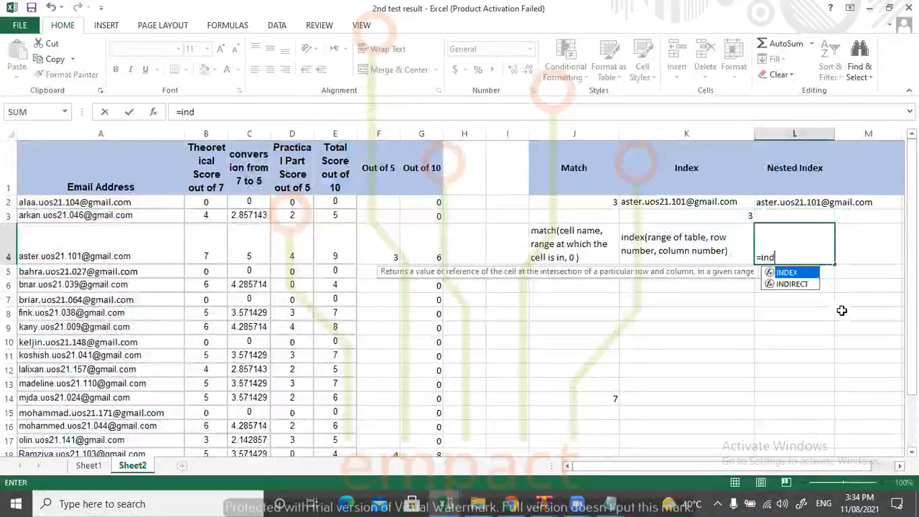
{"action": "type", "text": "ex("}
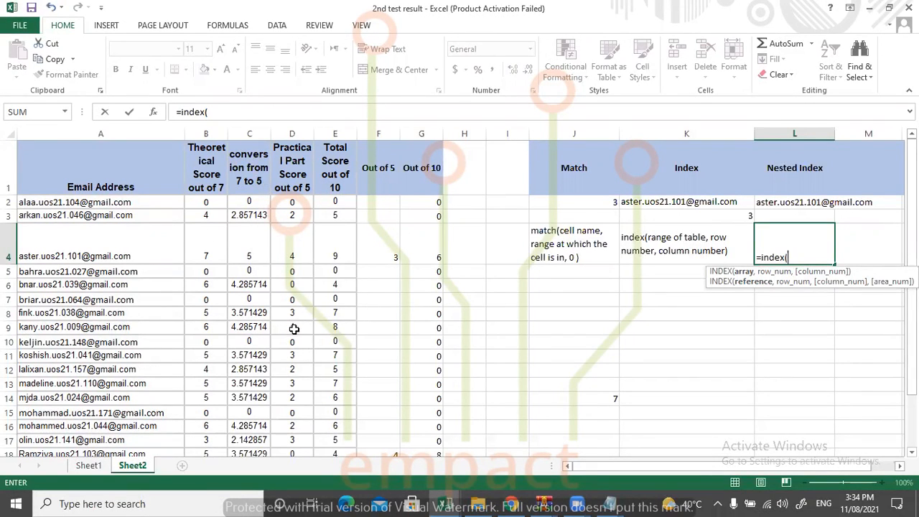
{"action": "left_click_drag", "start_coordinate": [292, 202], "coordinate": [292, 417]}
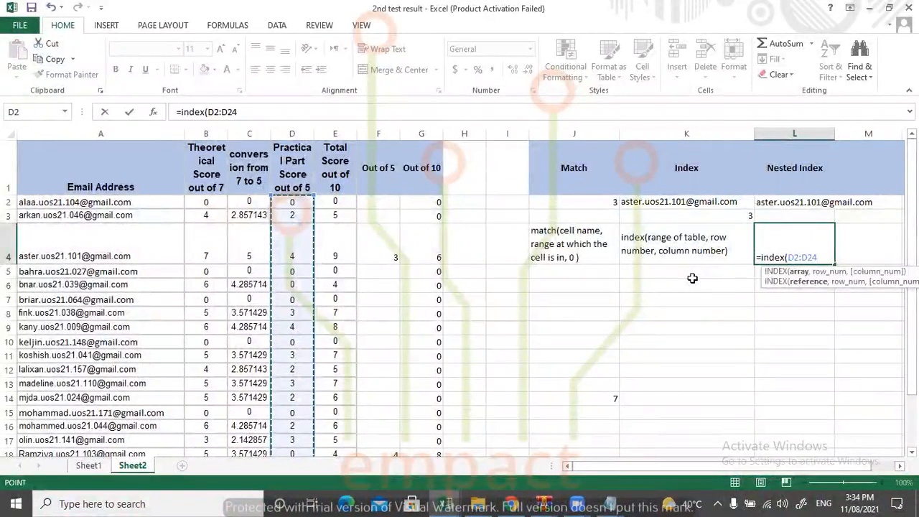
Nest a MATCH as the row number in L4, with lookup value D8, lookup array D2:D24 and match type 0, and enter the formula.
{"action": "type", "text": ",match"}
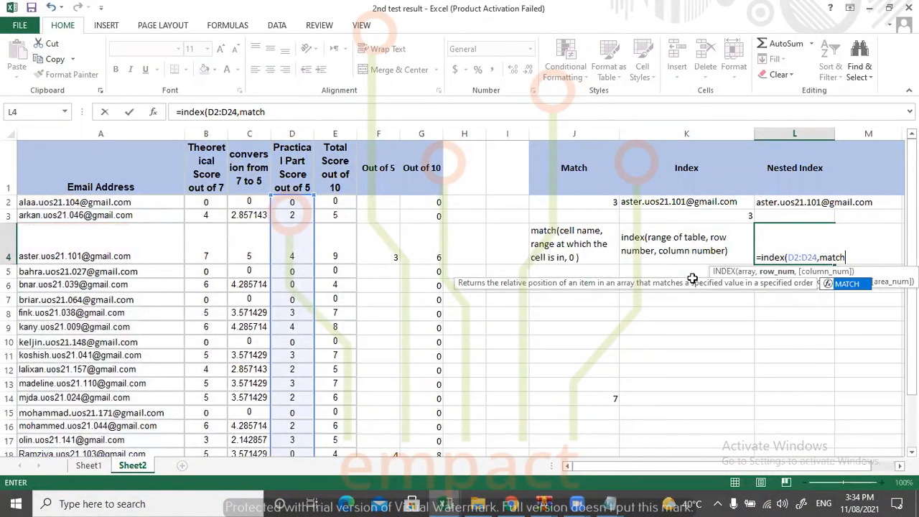
{"action": "type", "text": "("}
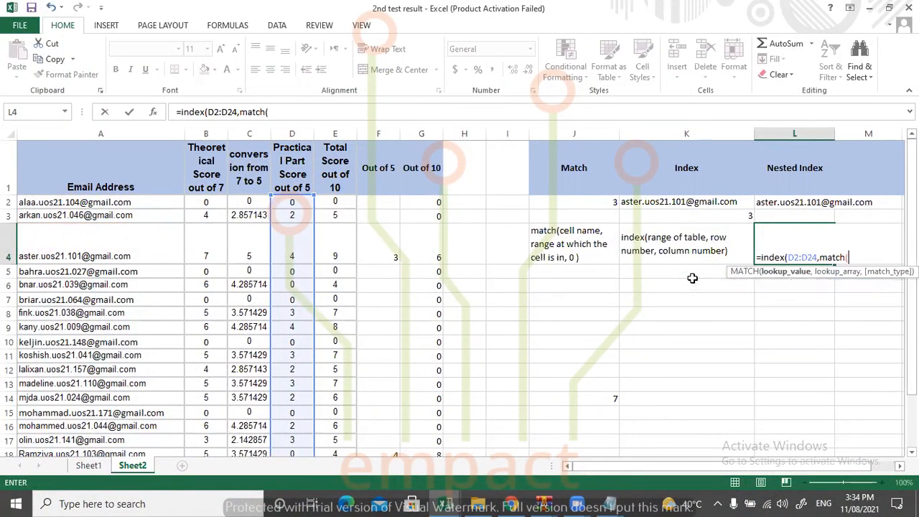
{"action": "left_click", "coordinate": [289, 314]}
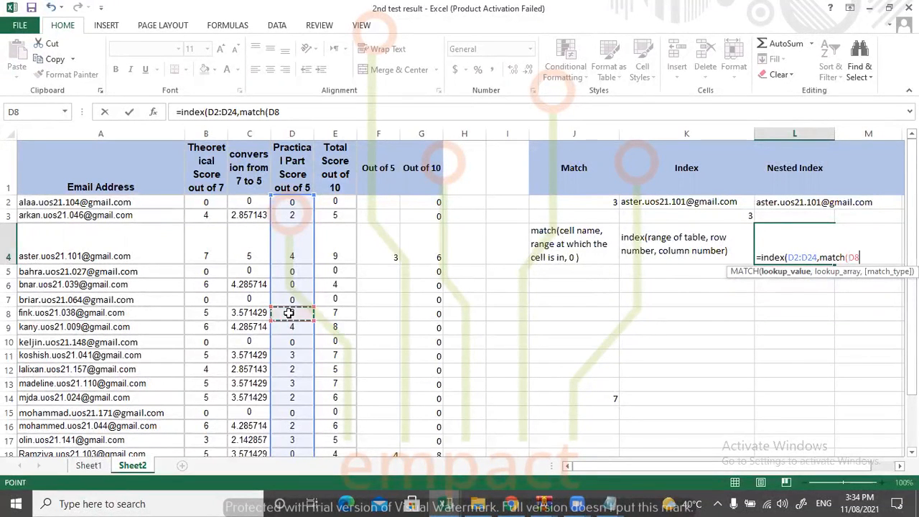
{"action": "type", "text": ","}
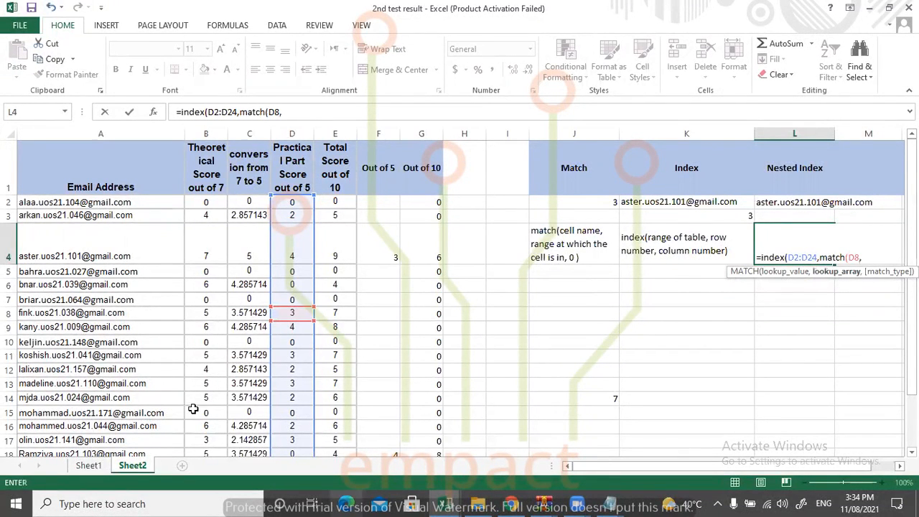
{"action": "left_click_drag", "start_coordinate": [289, 203], "coordinate": [294, 420]}
{"action": "scroll", "coordinate": [294, 421], "scroll_direction": "up", "scroll_amount": 2}
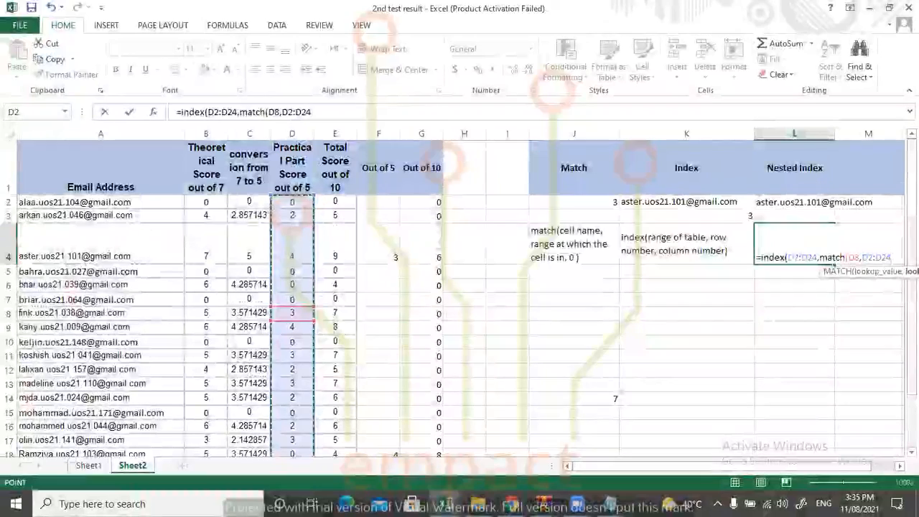
{"action": "type", "text": ",0))"}
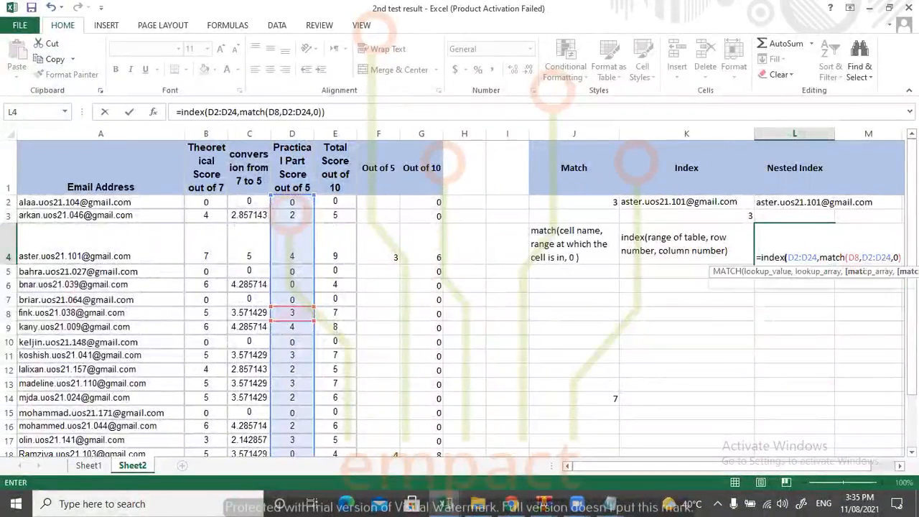
{"action": "key", "text": "Return"}
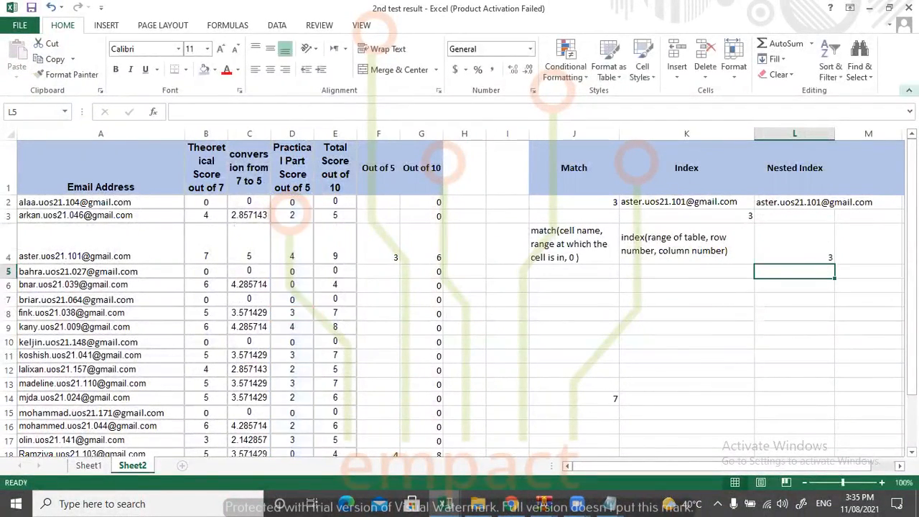
Review the nested INDEX-MATCH formulas in L4 and L2, examining the ranges referenced by L4 without changing them.
{"action": "left_click", "coordinate": [763, 251]}
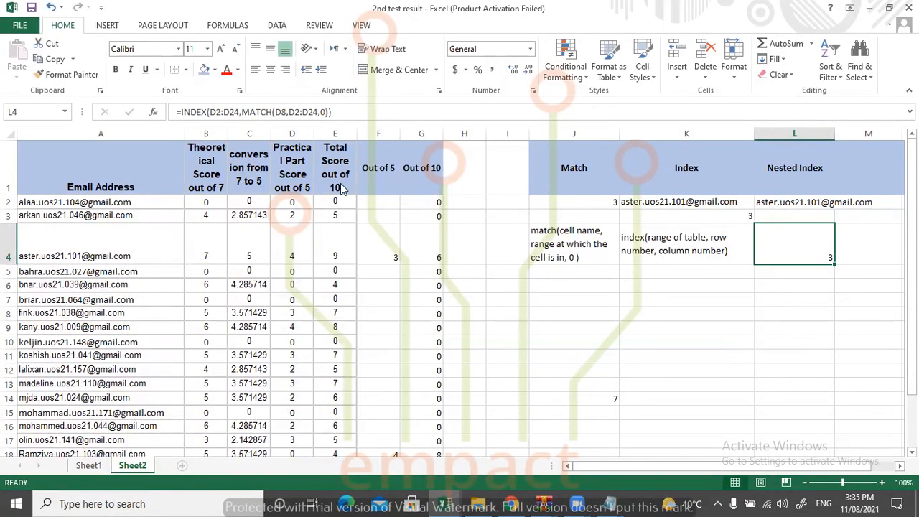
{"action": "double_click", "coordinate": [814, 238]}
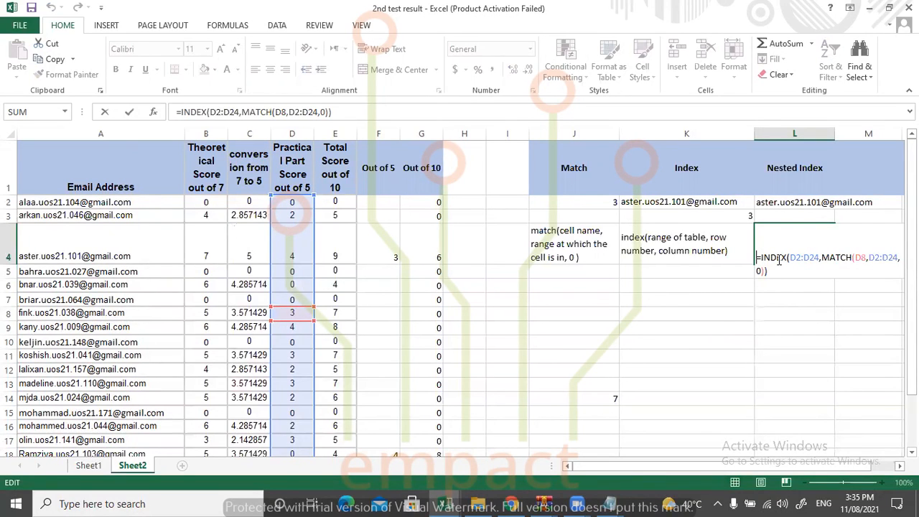
{"action": "key", "text": "Return"}
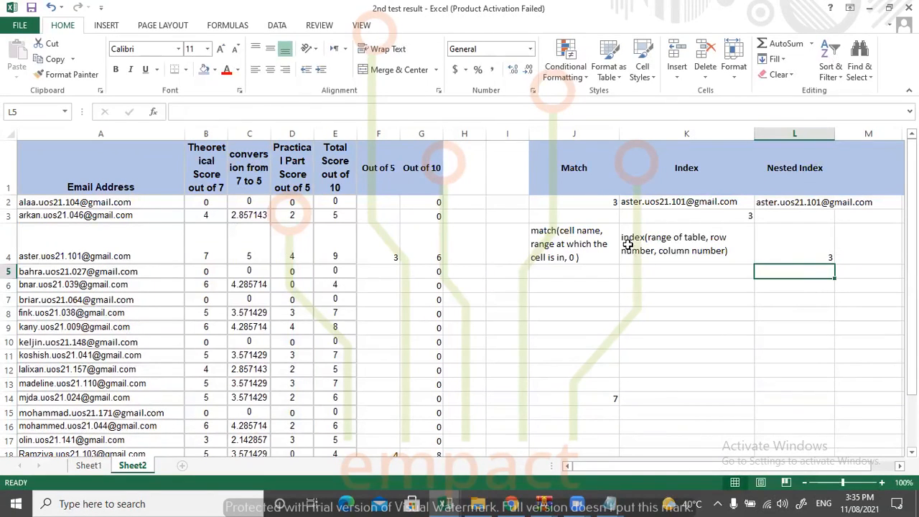
{"action": "left_click", "coordinate": [805, 249]}
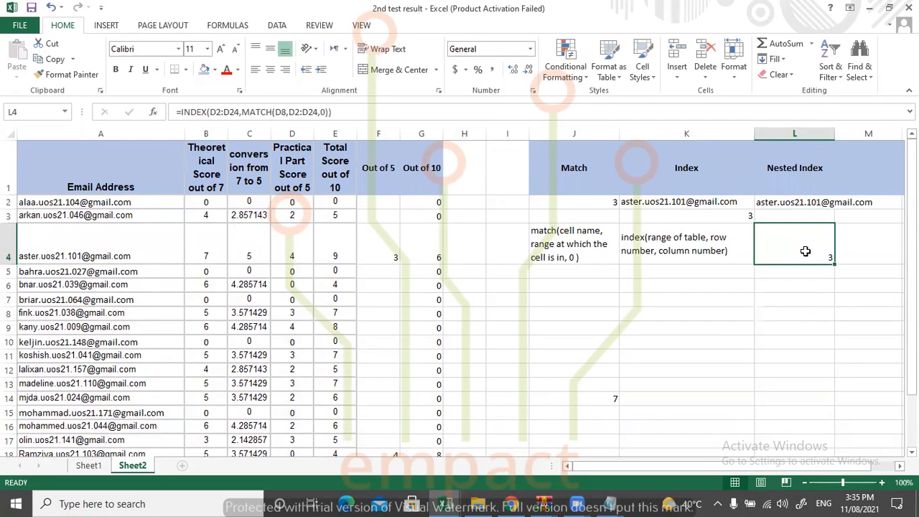
{"action": "left_click", "coordinate": [784, 202]}
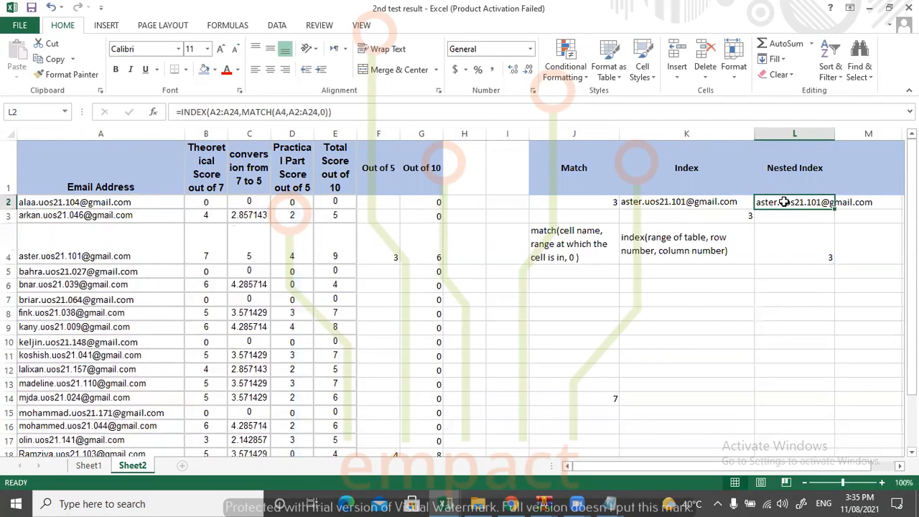
{"action": "left_click", "coordinate": [790, 246]}
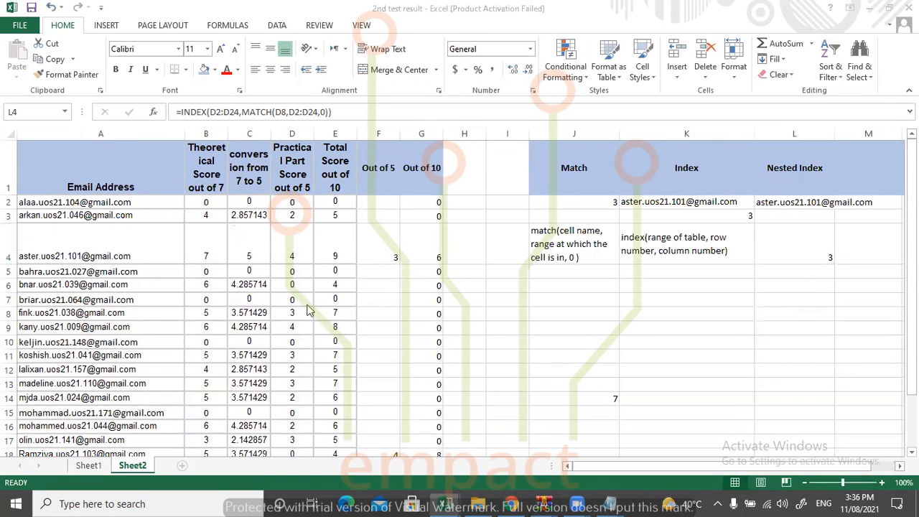
{"action": "key", "text": "F2"}
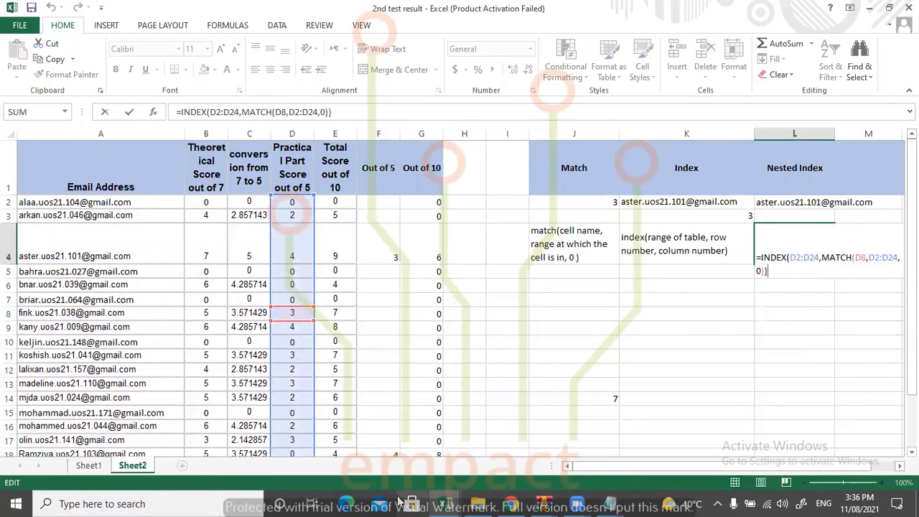
{"action": "key", "text": "Escape"}
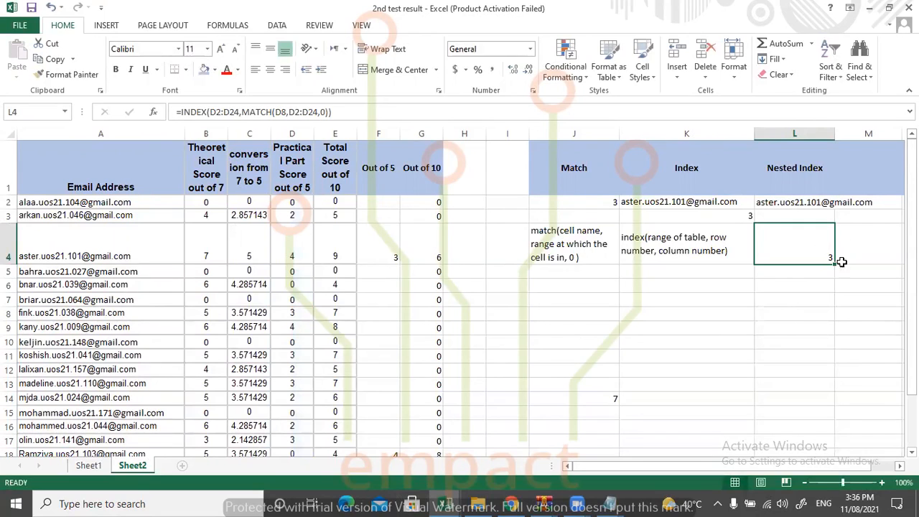
Clear the nested formula from L4 and start a new INDEX formula in the same cell.
{"action": "key", "text": "Delete"}
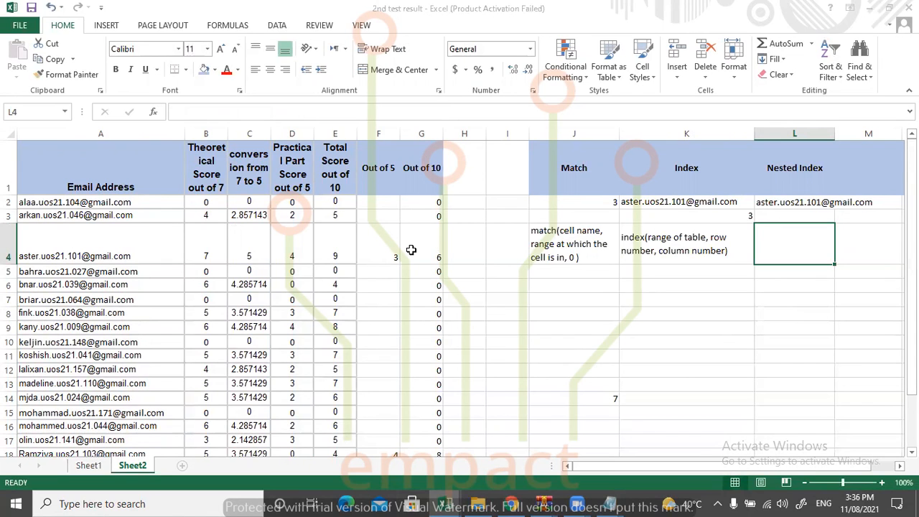
{"action": "left_click", "coordinate": [790, 247]}
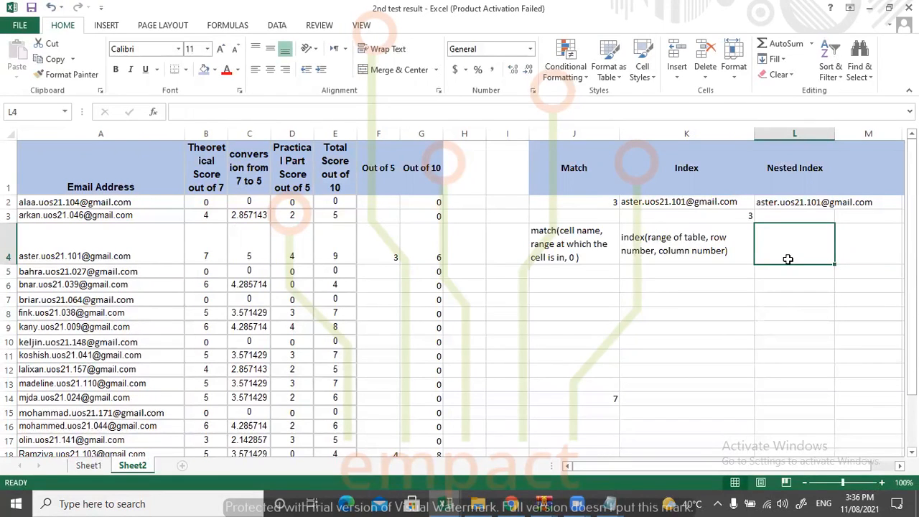
{"action": "type", "text": "=in"}
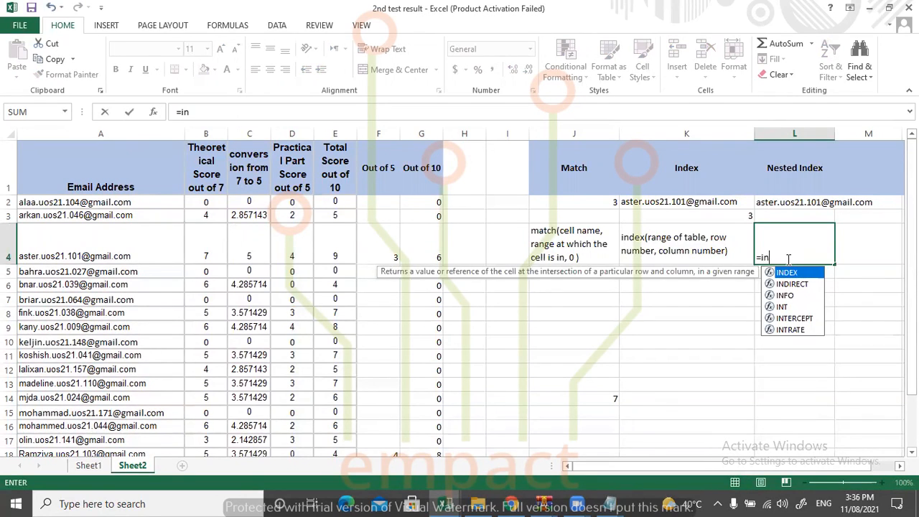
{"action": "type", "text": "de"}
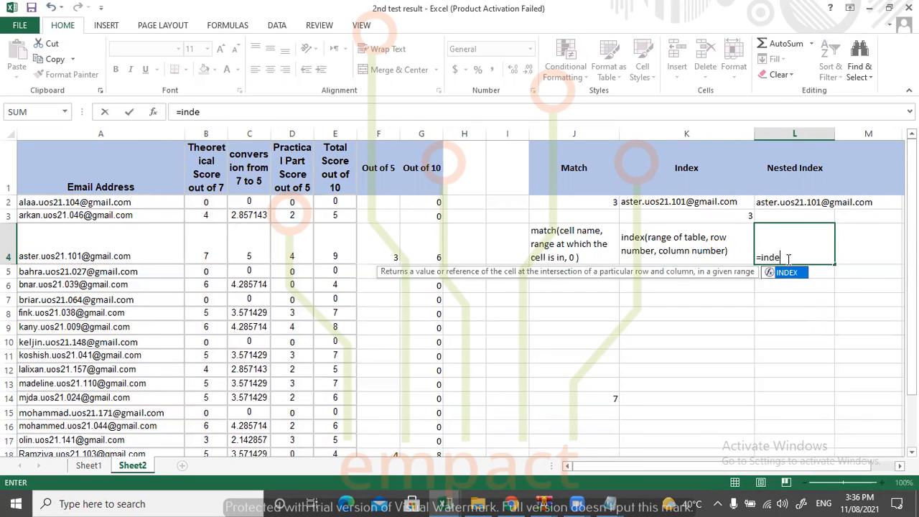
{"action": "type", "text": "x("}
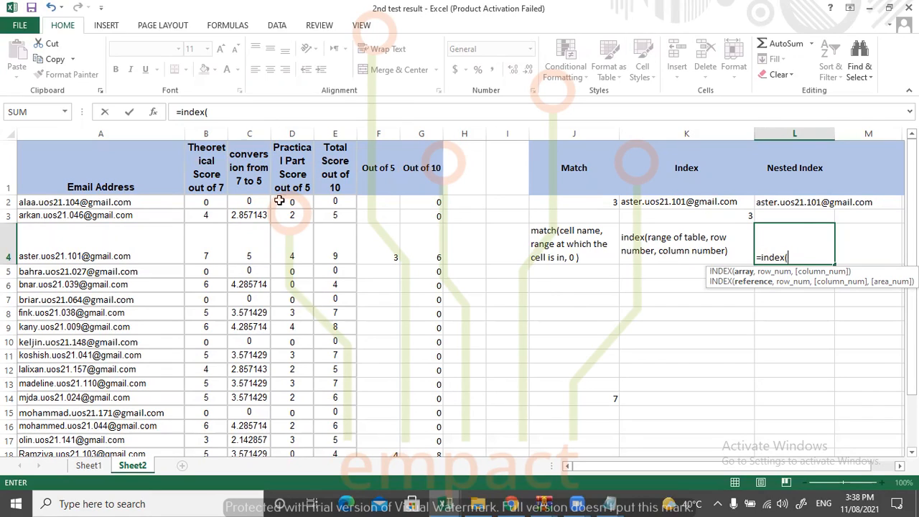
Use the practical scores D2:D24 as the INDEX array in L4 and open a nested MATCH for the row number.
{"action": "left_click_drag", "start_coordinate": [294, 201], "coordinate": [299, 410]}
{"action": "scroll", "coordinate": [459, 352], "scroll_direction": "up", "scroll_amount": 2}
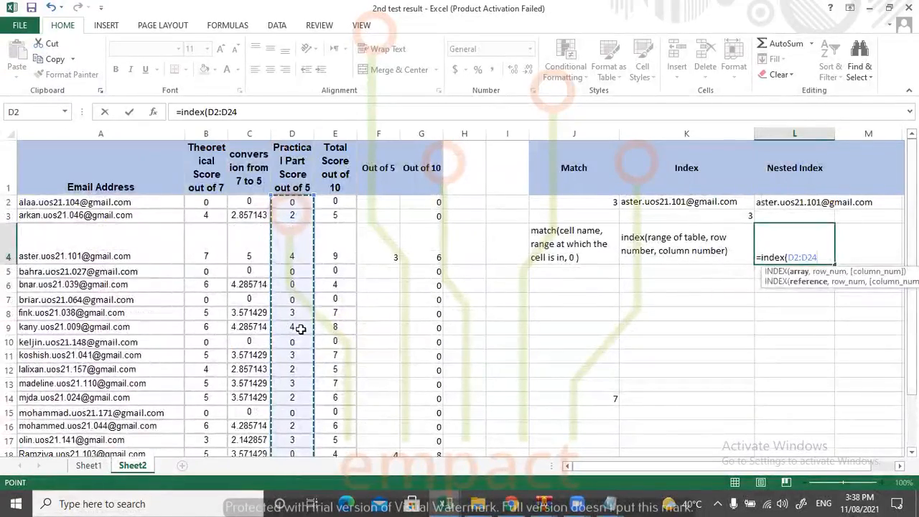
{"action": "type", "text": ","}
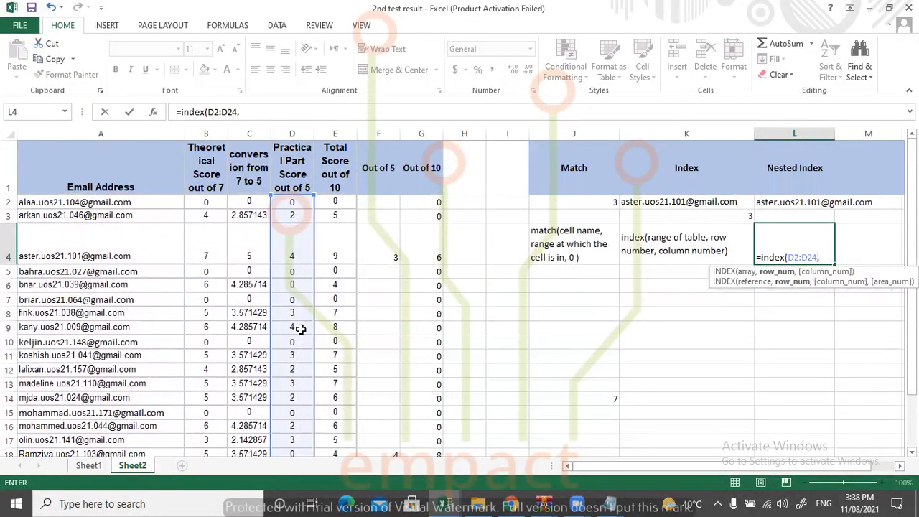
{"action": "type", "text": "match"}
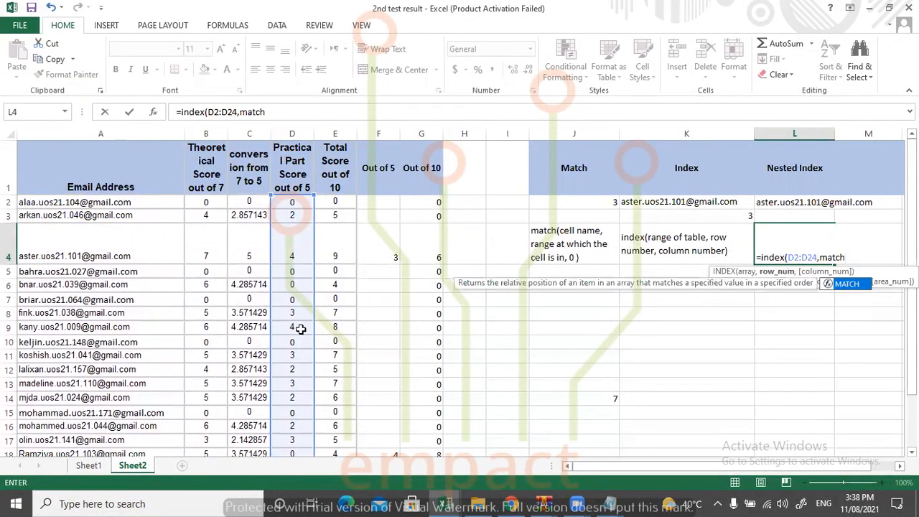
{"action": "type", "text": "("}
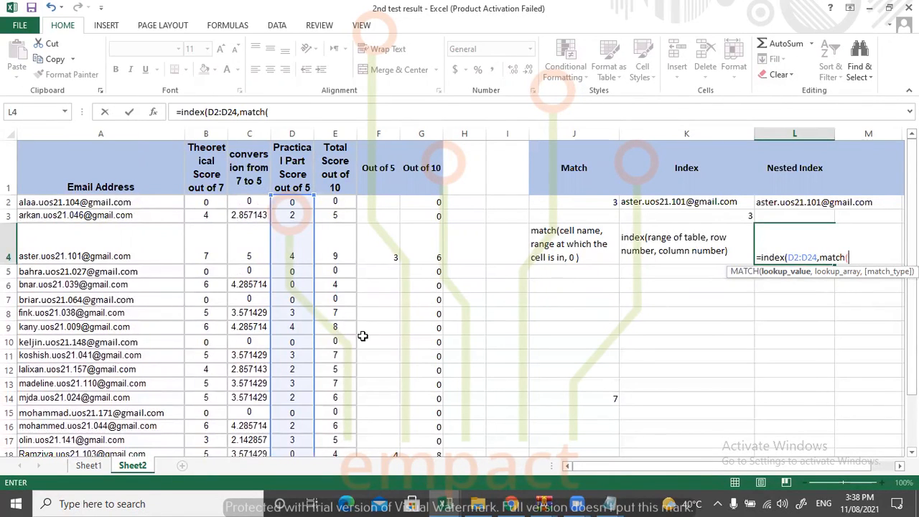
Complete the nested MATCH in L4 with lookup value D8, lookup array D2:D24 and match type 0, and enter the formula.
{"action": "left_click", "coordinate": [290, 314]}
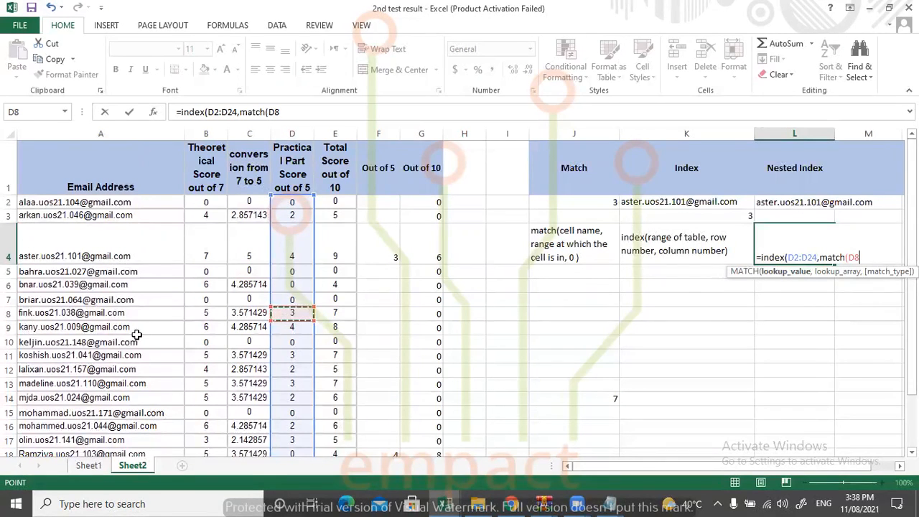
{"action": "type", "text": ","}
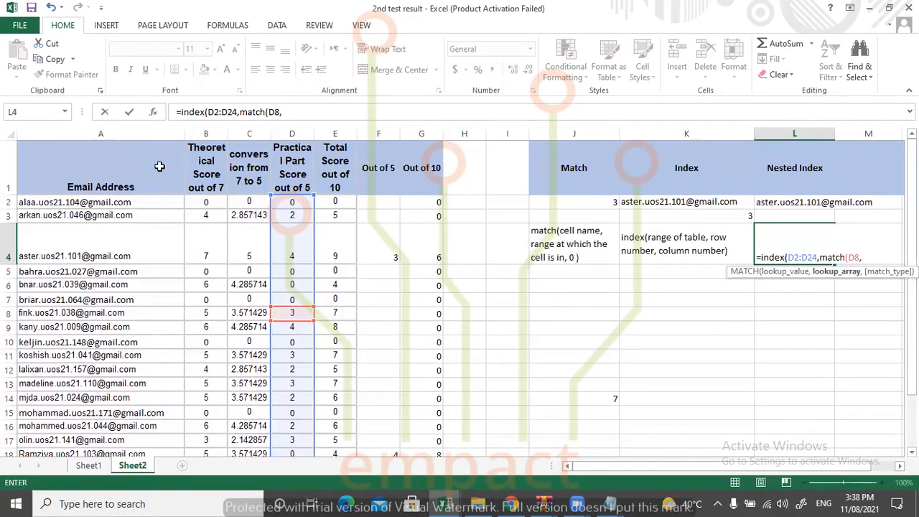
{"action": "left_click_drag", "start_coordinate": [292, 201], "coordinate": [294, 418]}
{"action": "left_click_drag", "start_coordinate": [912, 278], "coordinate": [912, 258]}
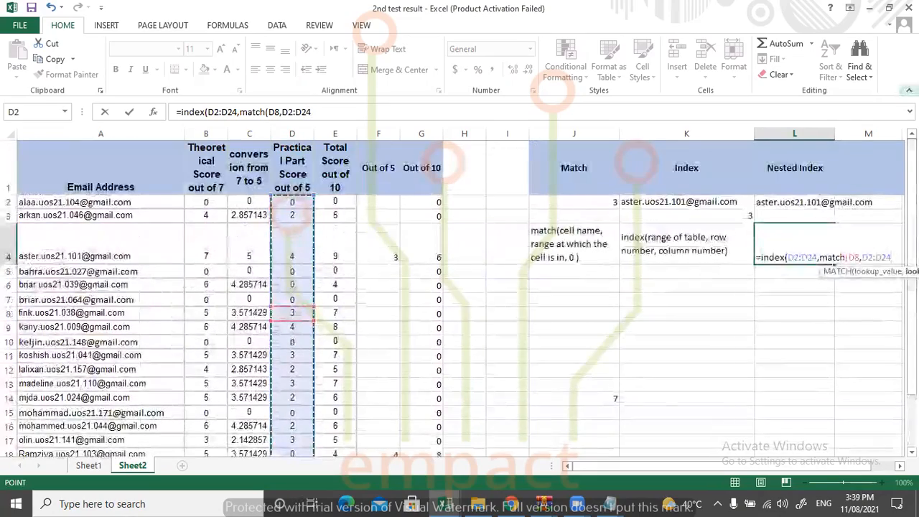
{"action": "type", "text": ",0))"}
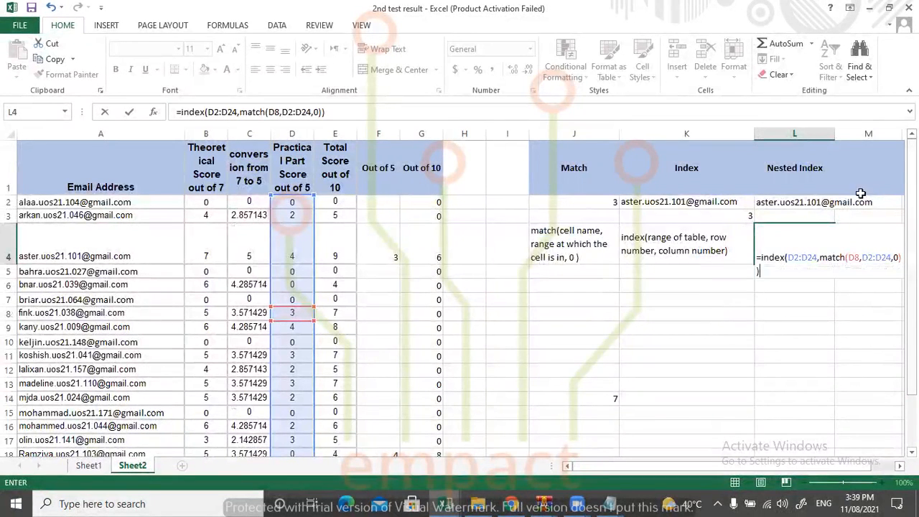
{"action": "left_click_drag", "start_coordinate": [832, 135], "coordinate": [839, 135]}
{"action": "left_click", "coordinate": [823, 250]}
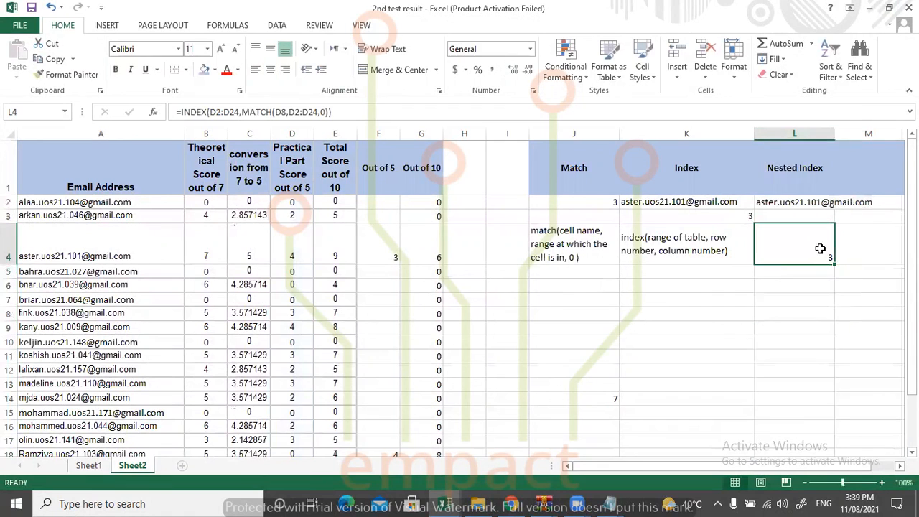
Widen the Nested Index column L and review the INDEX-MATCH formula in L4 without changing it.
{"action": "left_click_drag", "start_coordinate": [836, 133], "coordinate": [853, 134]}
{"action": "double_click", "coordinate": [841, 246]}
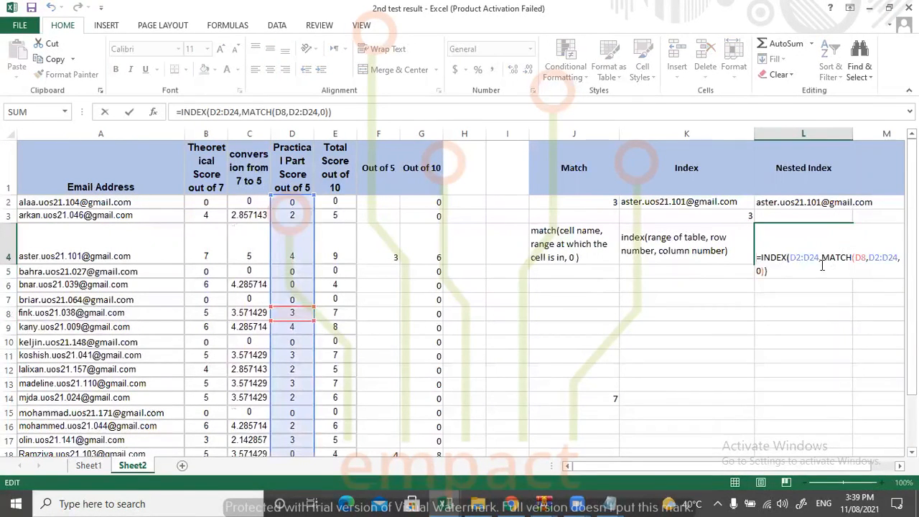
{"action": "key", "text": "Return"}
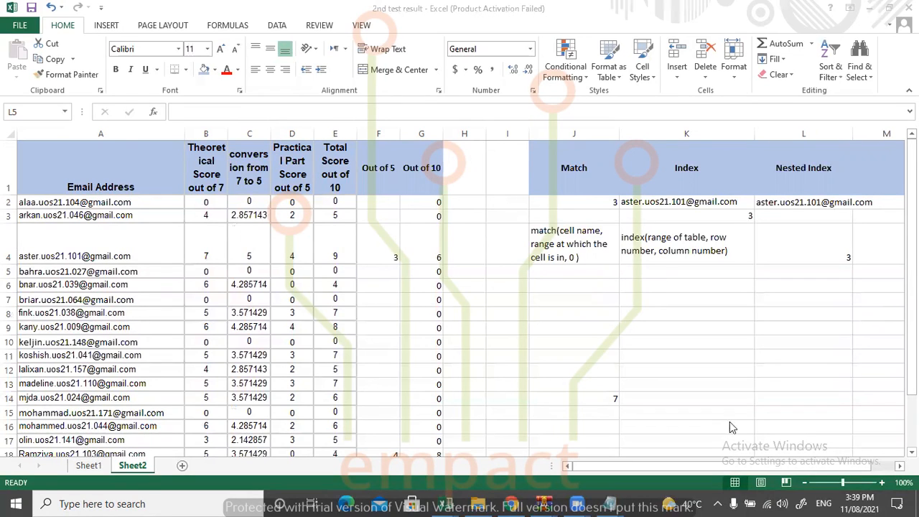
{"action": "left_click", "coordinate": [716, 468]}
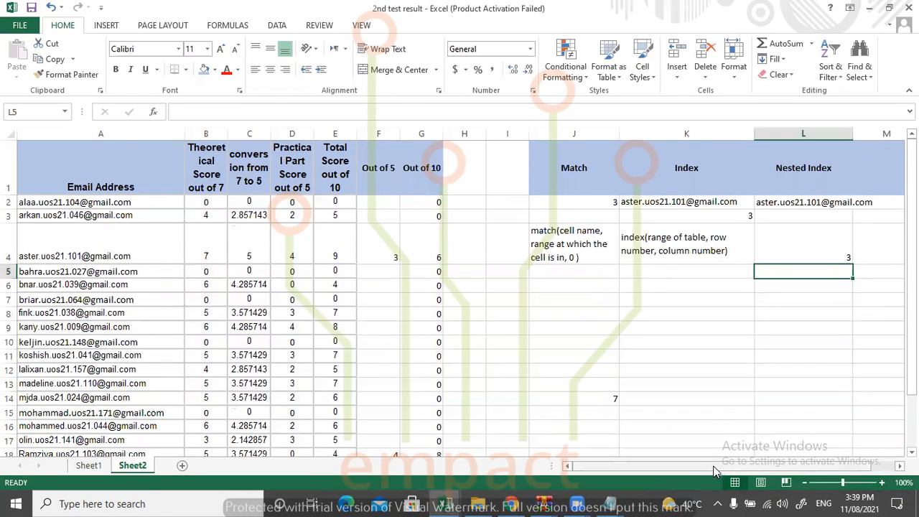
{"action": "left_click", "coordinate": [867, 148]}
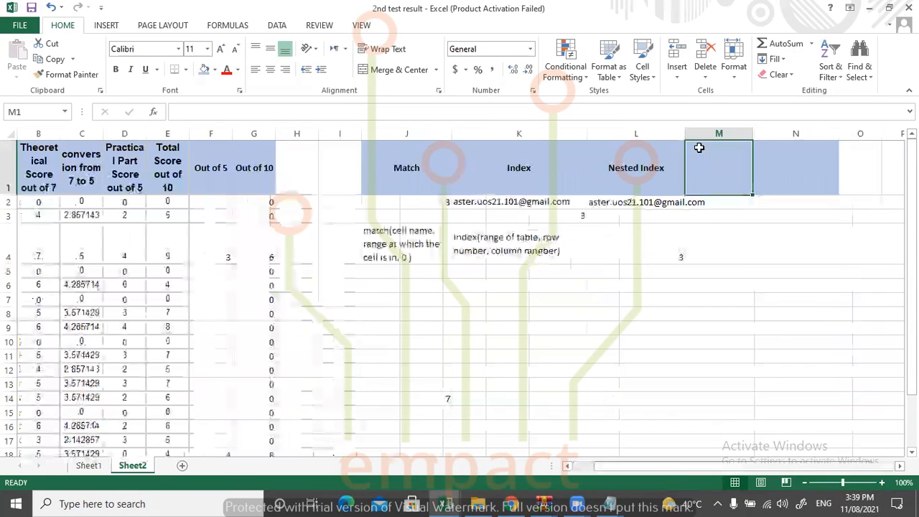
{"action": "left_click_drag", "start_coordinate": [686, 134], "coordinate": [730, 133]}
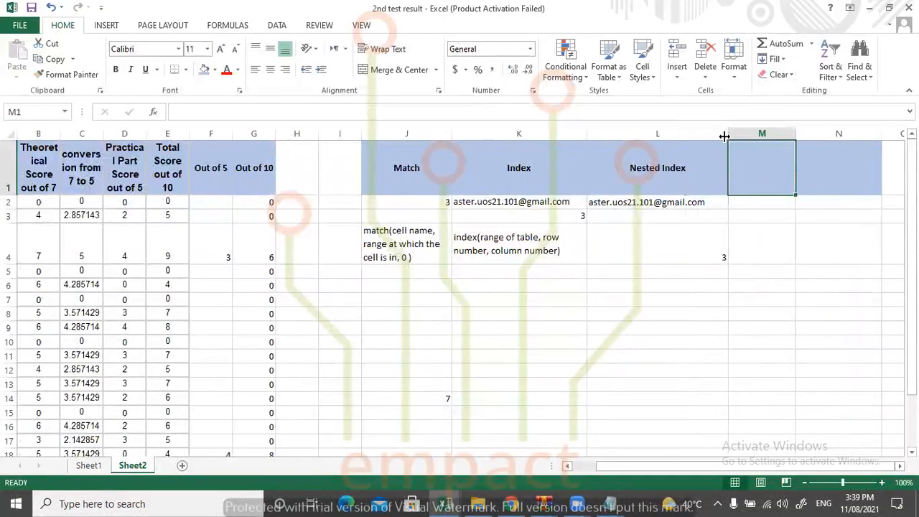
Hide the Match, Index and Nested Index columns J to L.
{"action": "double_click", "coordinate": [759, 174]}
{"action": "left_click_drag", "start_coordinate": [661, 134], "coordinate": [416, 129]}
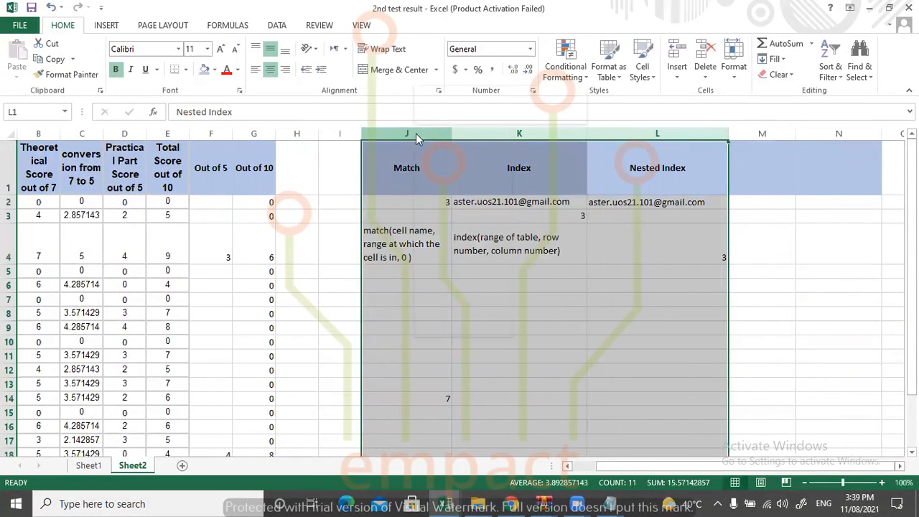
{"action": "right_click", "coordinate": [415, 132]}
{"action": "left_click", "coordinate": [450, 310]}
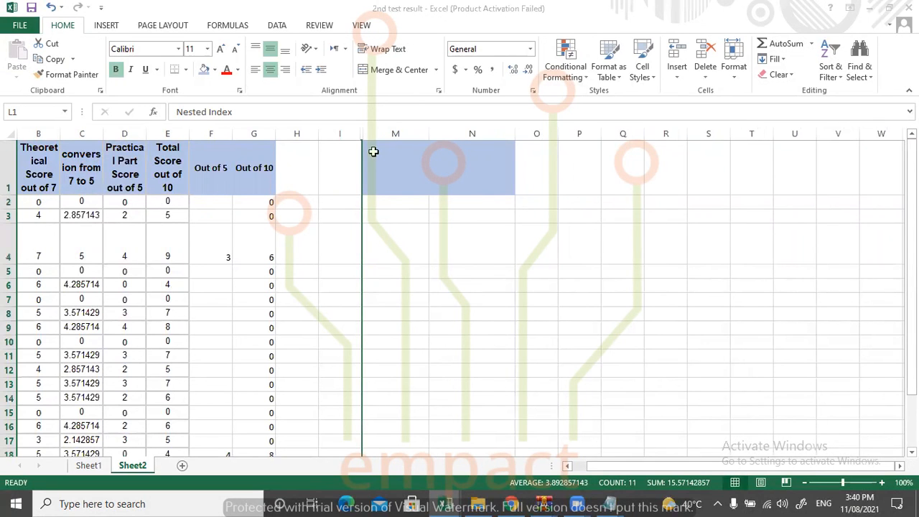
Enter the headings Address in M1 and Indirect in N1.
{"action": "left_click", "coordinate": [376, 175]}
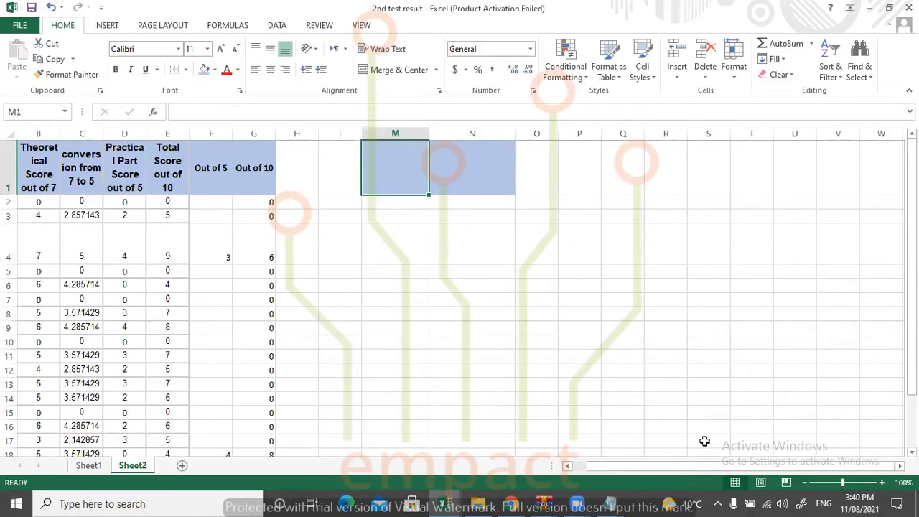
{"action": "left_click_drag", "start_coordinate": [668, 472], "coordinate": [595, 466]}
{"action": "type", "text": "Ad"}
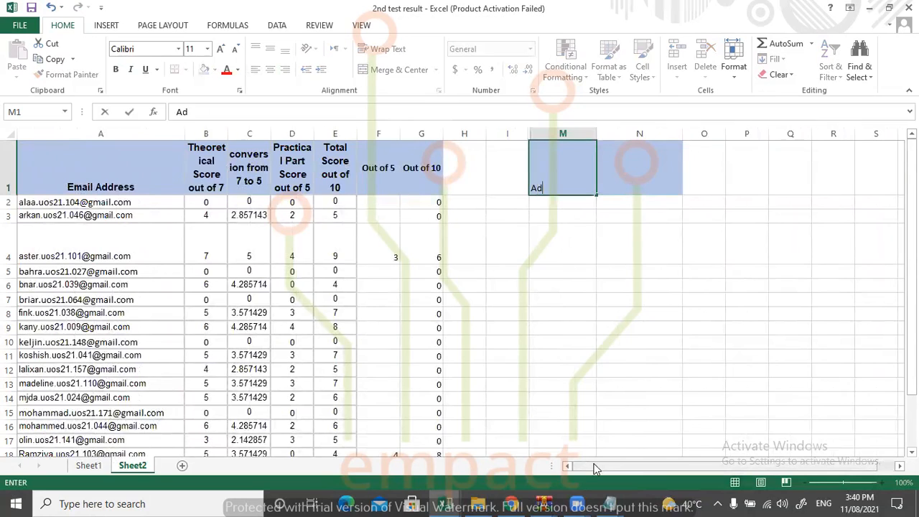
{"action": "type", "text": "dress"}
{"action": "key", "text": "Tab"}
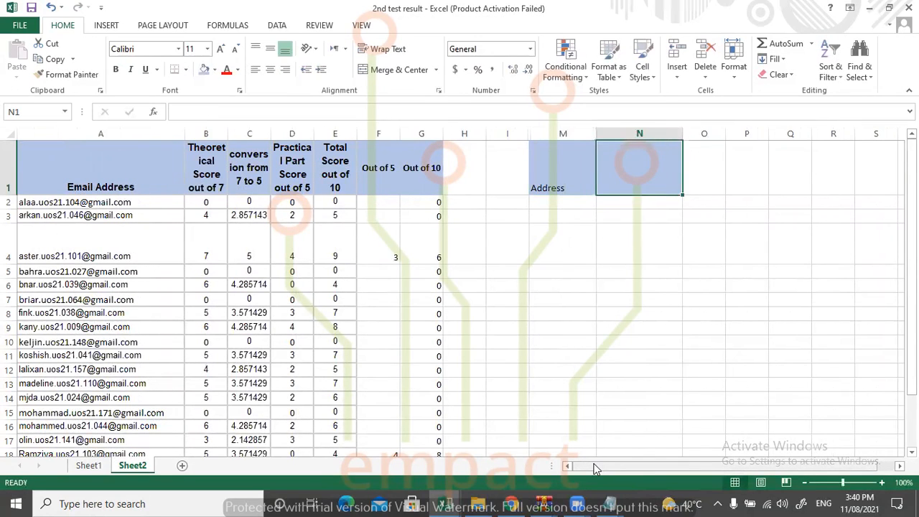
{"action": "type", "text": "Ind"}
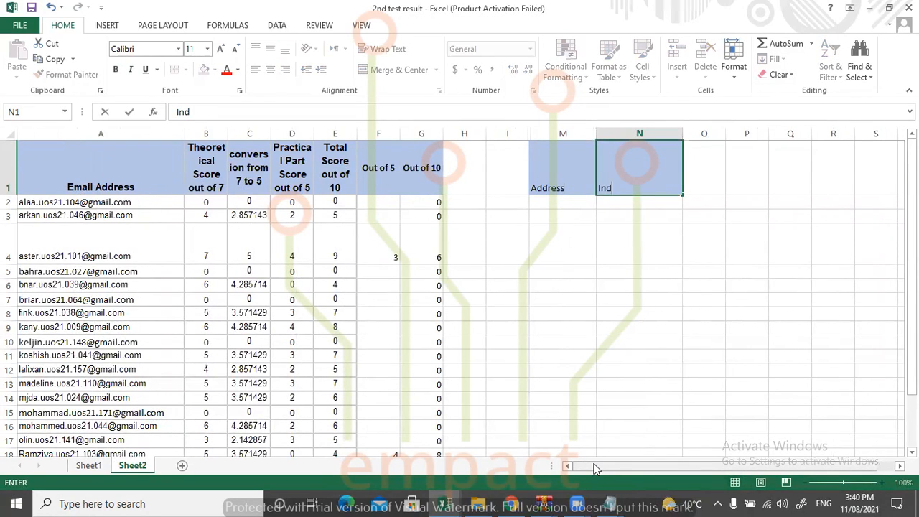
{"action": "type", "text": "irect"}
Start a new formula in M2 under the Address heading.
{"action": "left_click", "coordinate": [554, 204]}
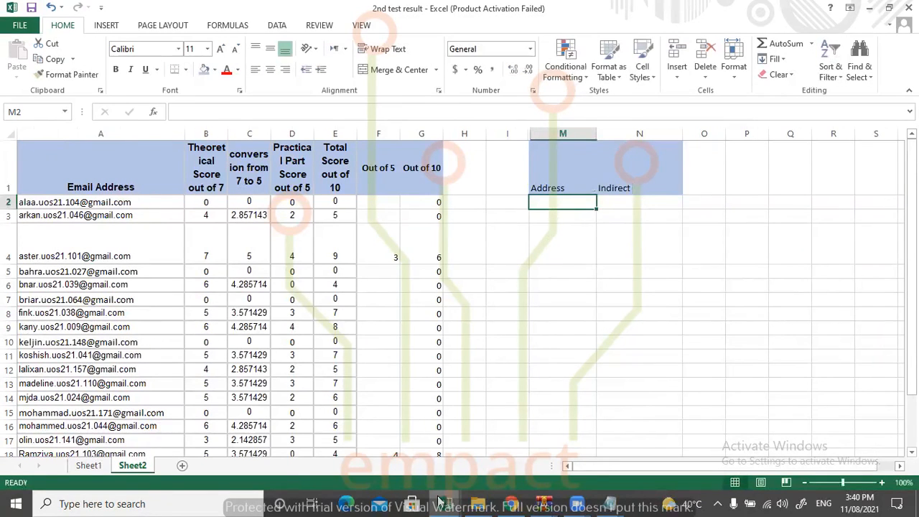
{"action": "mouse_move", "coordinate": [441, 501]}
{"action": "type", "text": "="}
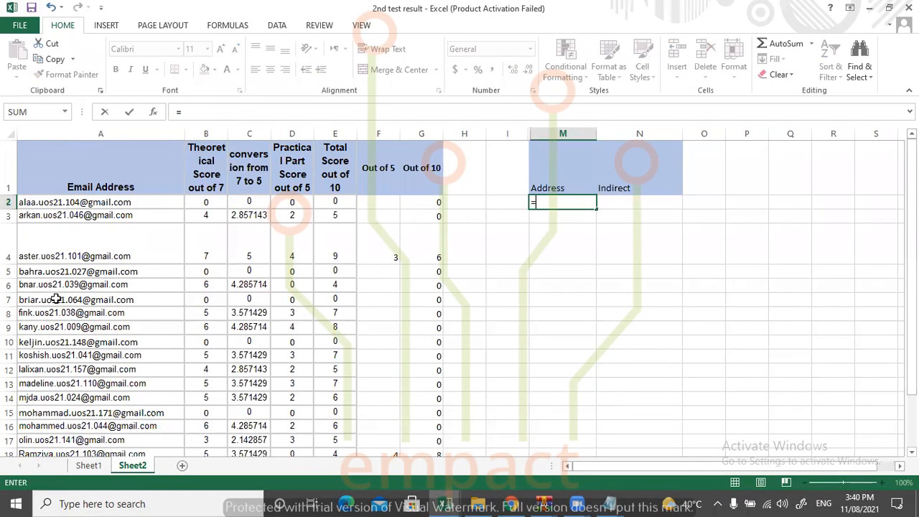
{"action": "left_click", "coordinate": [99, 302]}
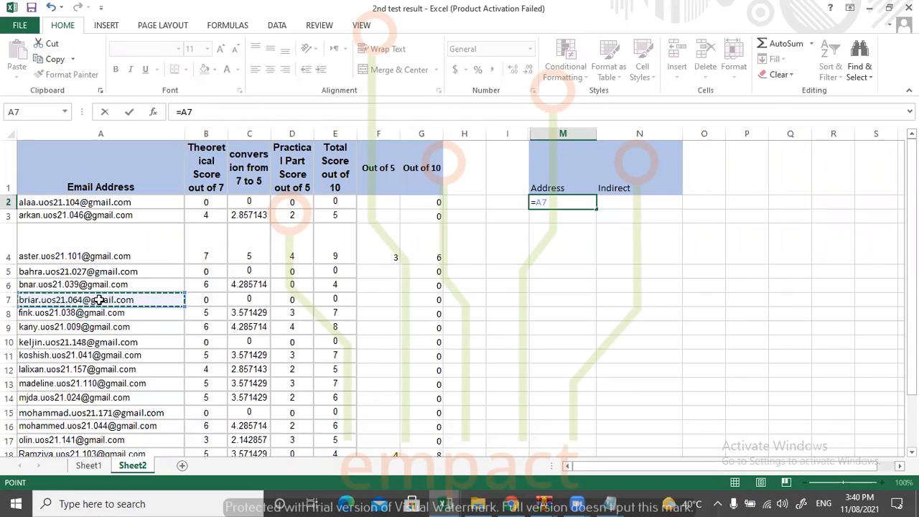
{"action": "key", "text": "BackSpace"}
{"action": "key", "text": "BackSpace"}
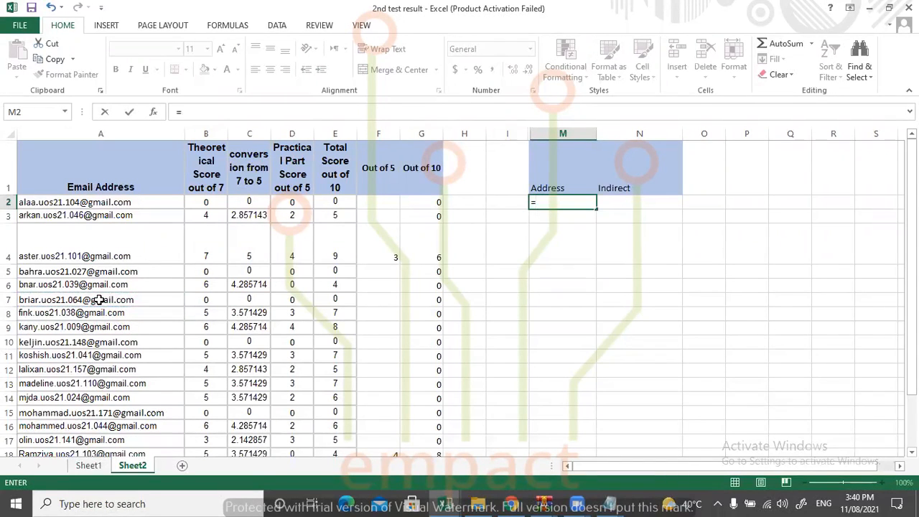
Complete the M2 formula as =ADDRESS(7,1) and check it against cell A7.
{"action": "type", "text": "addres"}
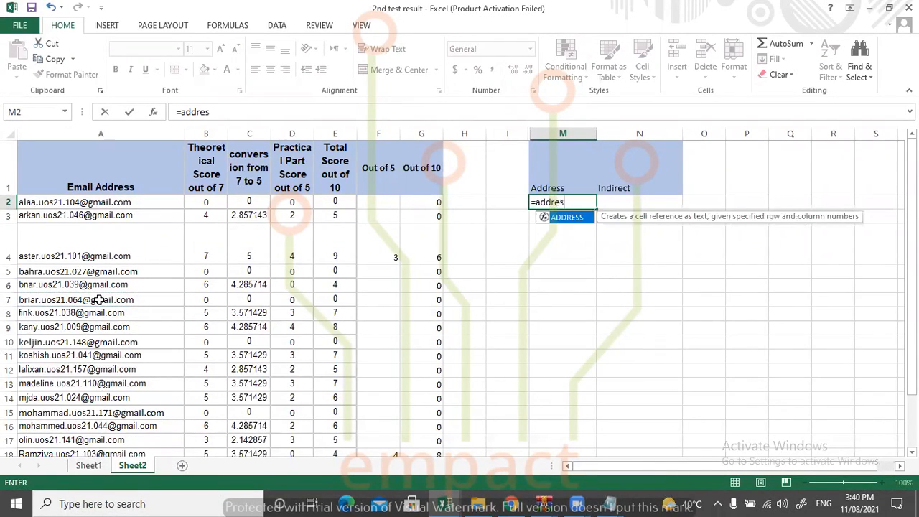
{"action": "type", "text": "s("}
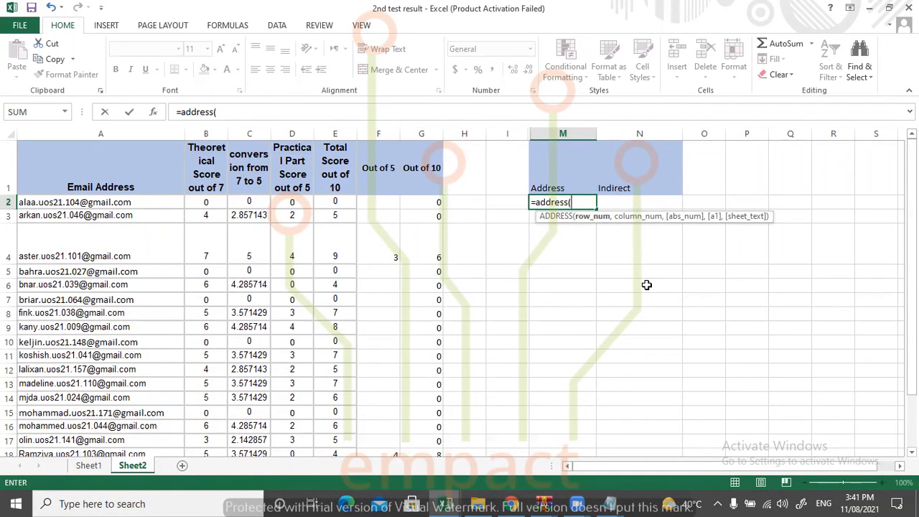
{"action": "type", "text": "7,"}
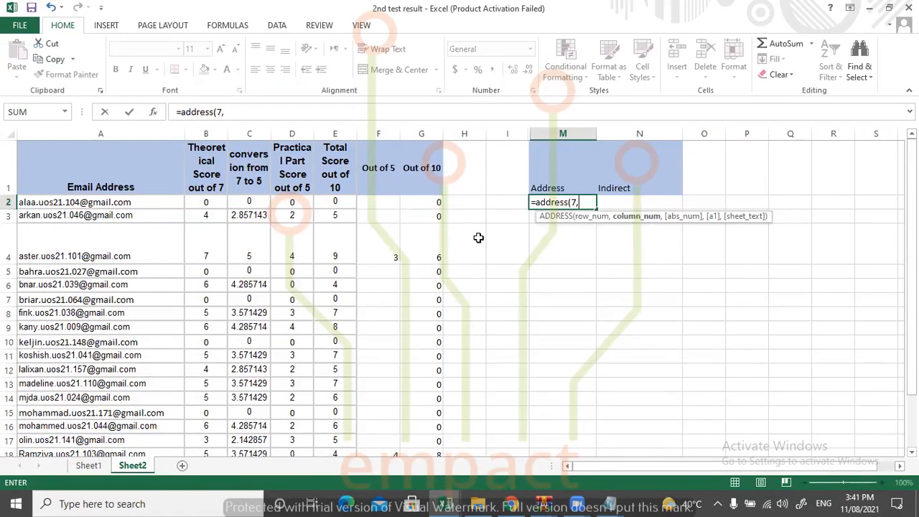
{"action": "type", "text": "1)"}
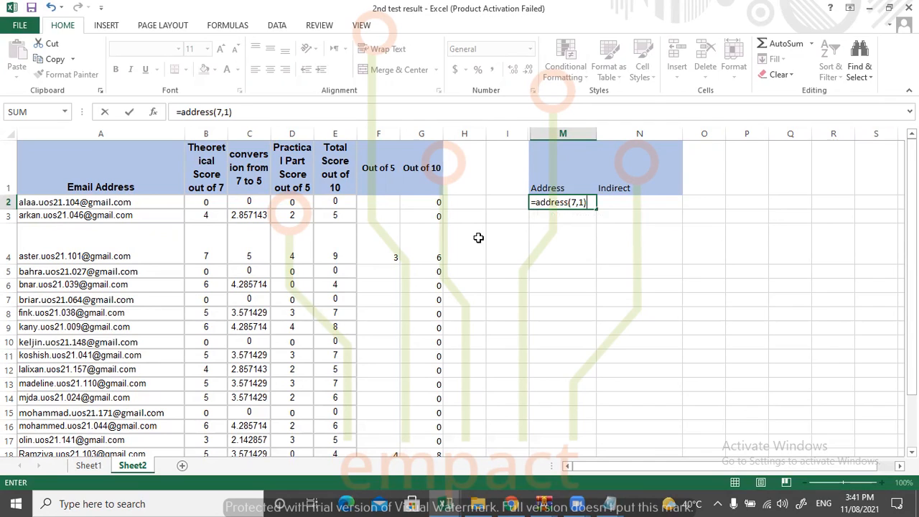
{"action": "key", "text": "Return"}
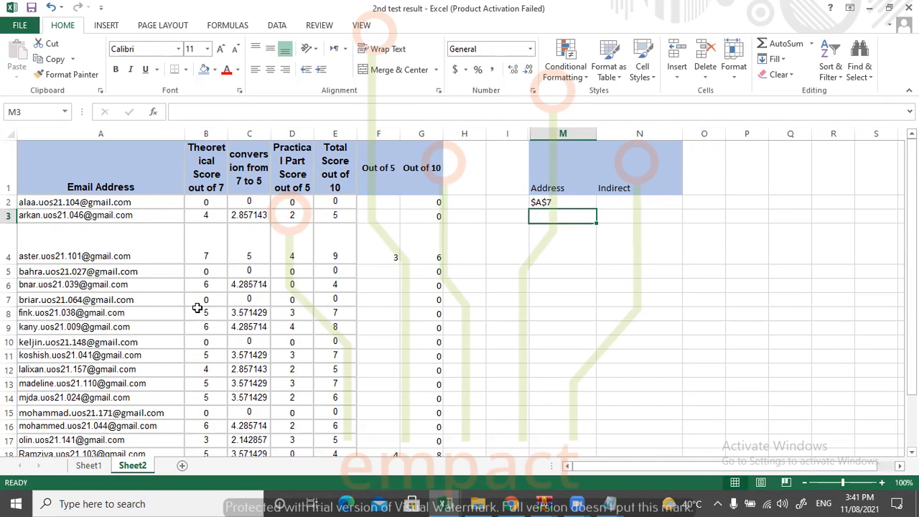
{"action": "left_click", "coordinate": [37, 300]}
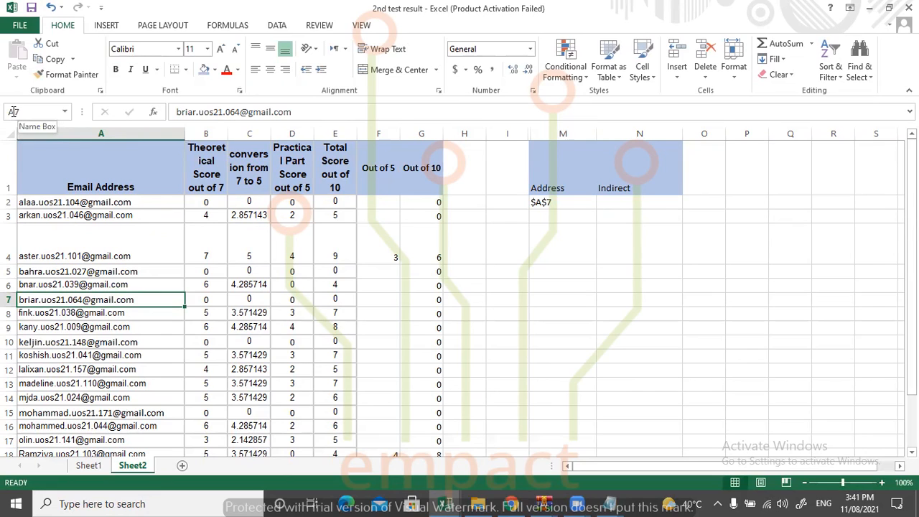
{"action": "left_click", "coordinate": [560, 203]}
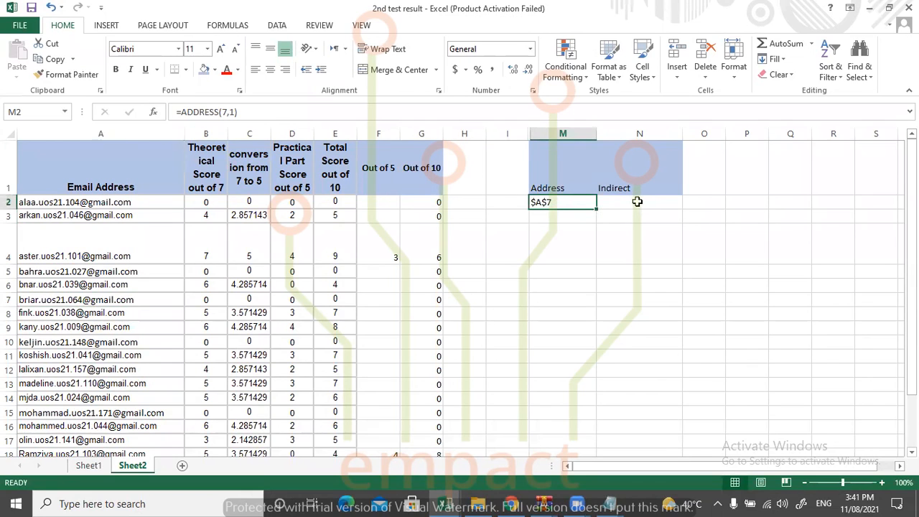
Enter the formula =ADDRESS(8,4) in M3 and check it against cell D8.
{"action": "left_click", "coordinate": [561, 220]}
{"action": "type", "text": "="}
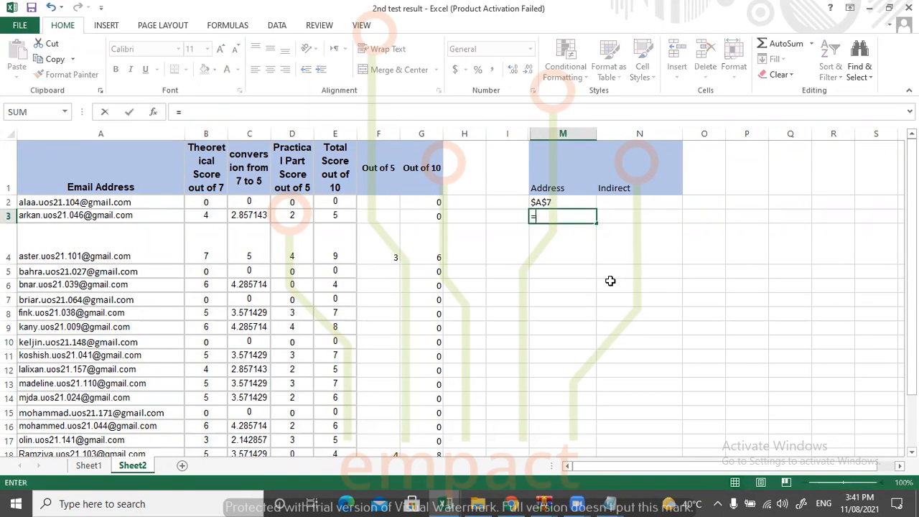
{"action": "type", "text": "adress"}
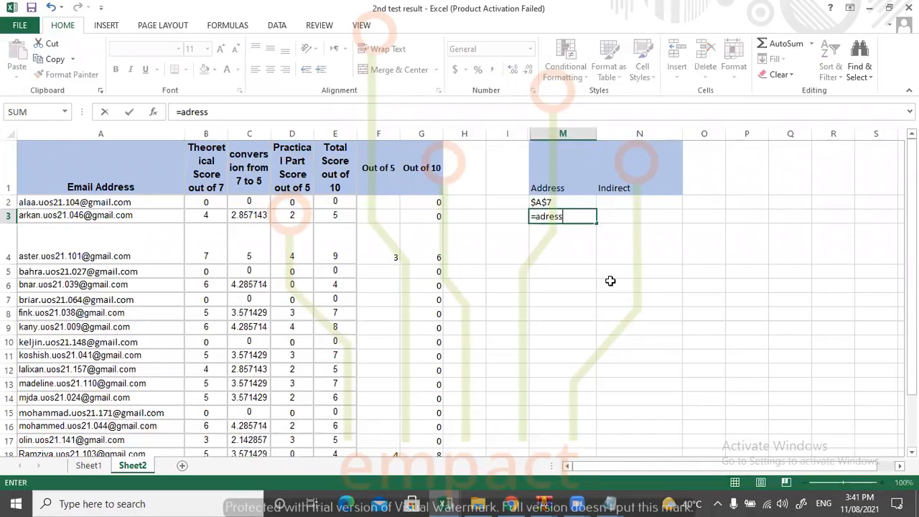
{"action": "key", "text": "BackSpace"}
{"action": "key", "text": "BackSpace"}
{"action": "key", "text": "BackSpace"}
{"action": "key", "text": "BackSpace"}
{"action": "type", "text": "d"}
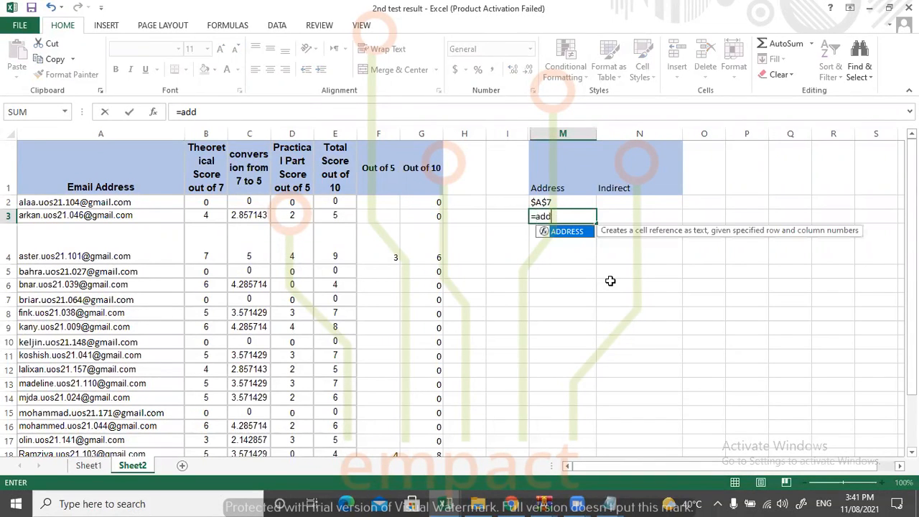
{"action": "type", "text": "ress("}
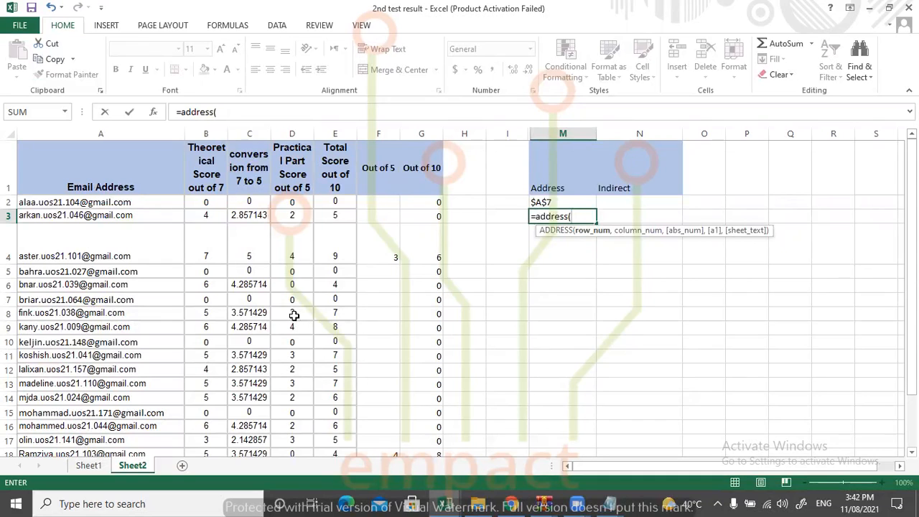
{"action": "type", "text": "8,"}
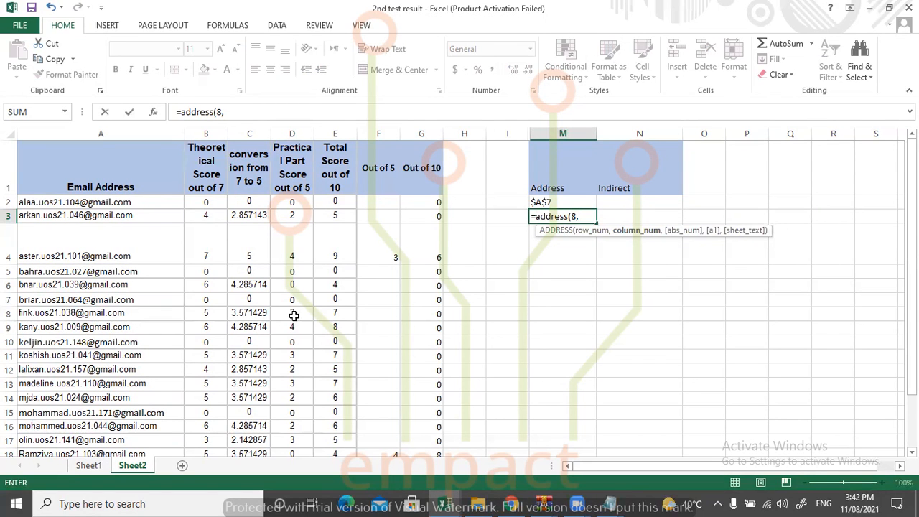
{"action": "type", "text": "4)"}
{"action": "key", "text": "Return"}
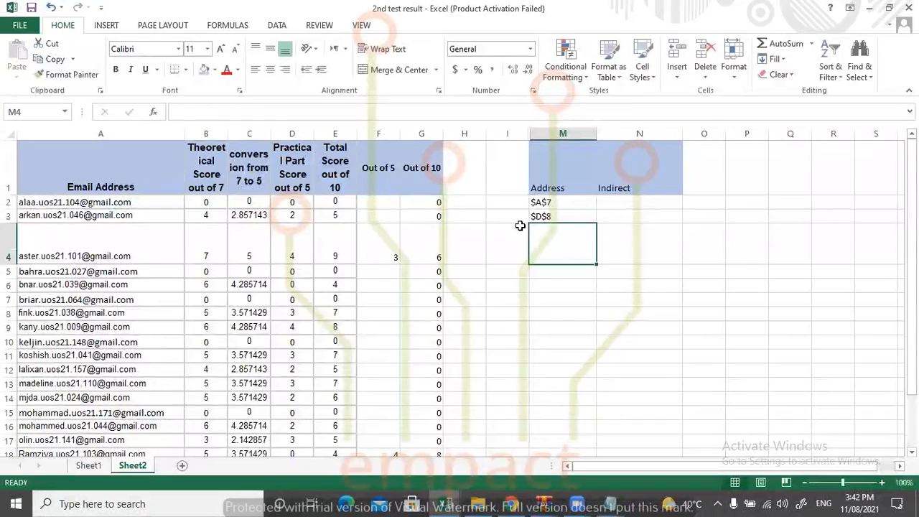
{"action": "left_click", "coordinate": [292, 314]}
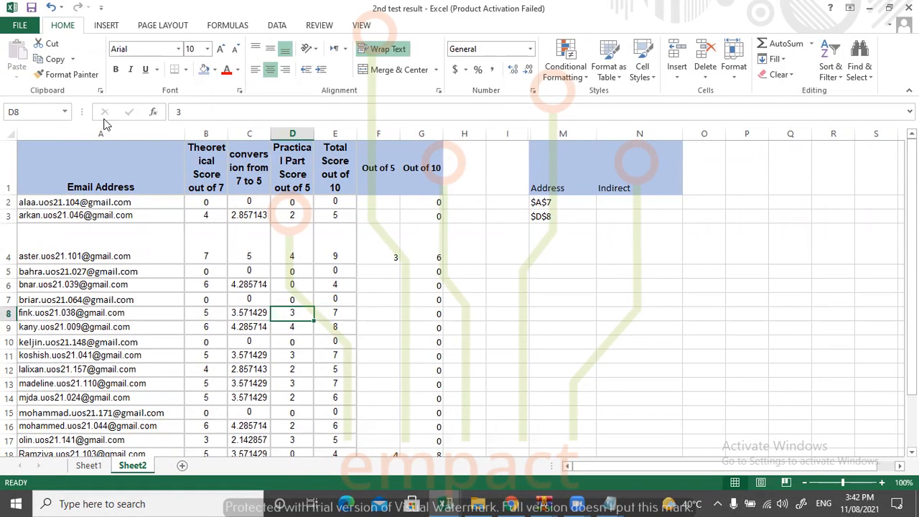
Enter the formula =INDIRECT(M2) in N2 under the Indirect heading and compare it with cell A7.
{"action": "left_click", "coordinate": [612, 204]}
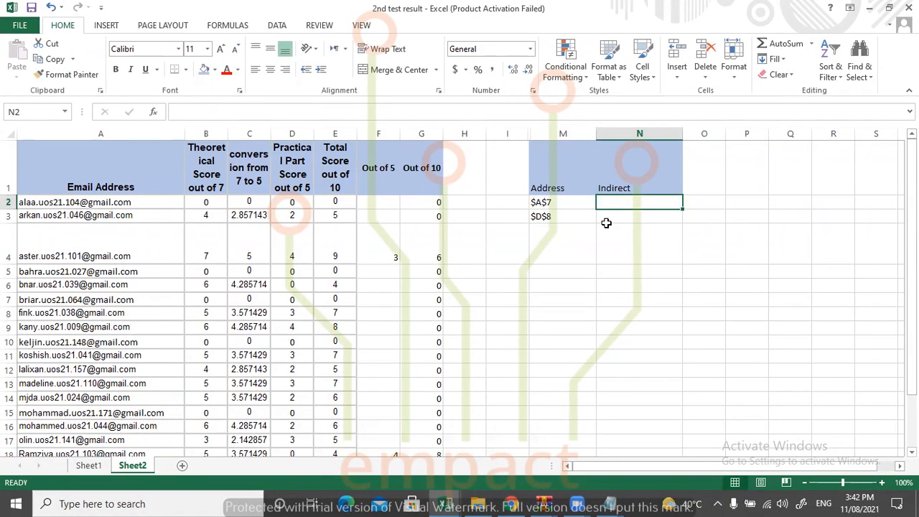
{"action": "type", "text": "="}
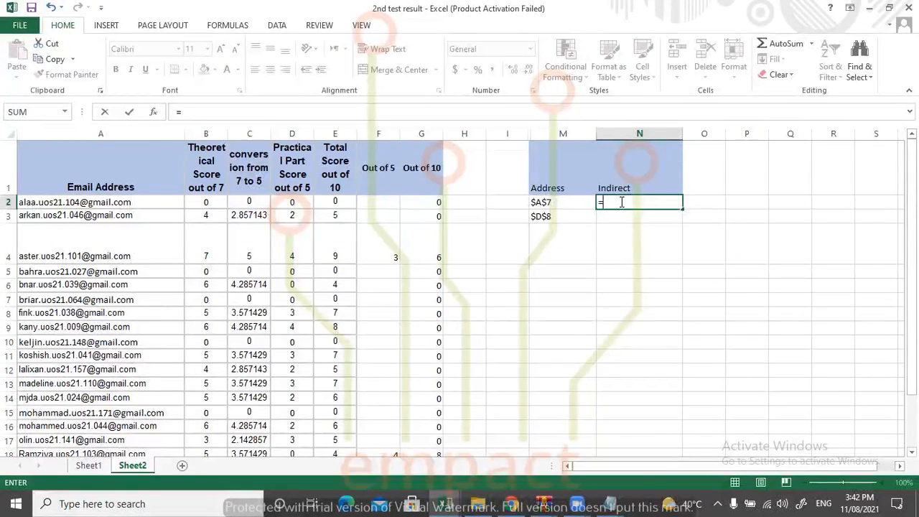
{"action": "type", "text": "ind"}
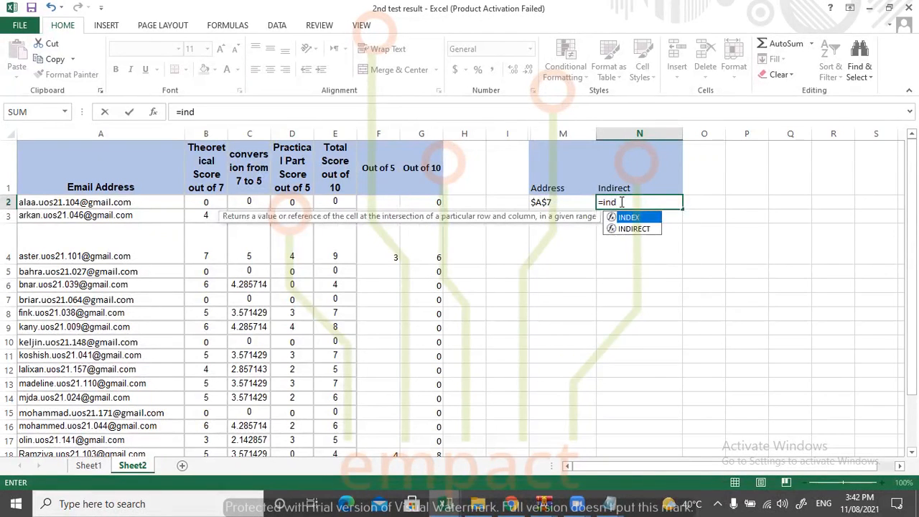
{"action": "double_click", "coordinate": [653, 230]}
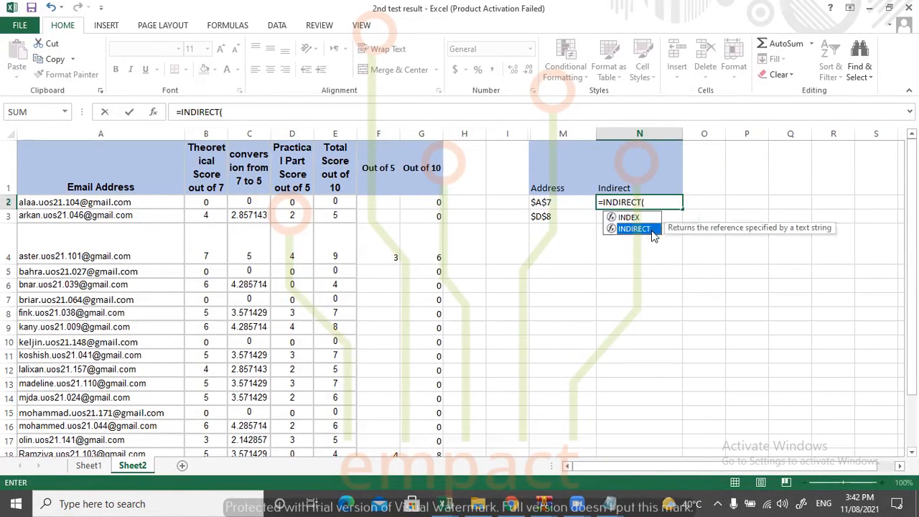
{"action": "left_click", "coordinate": [542, 203]}
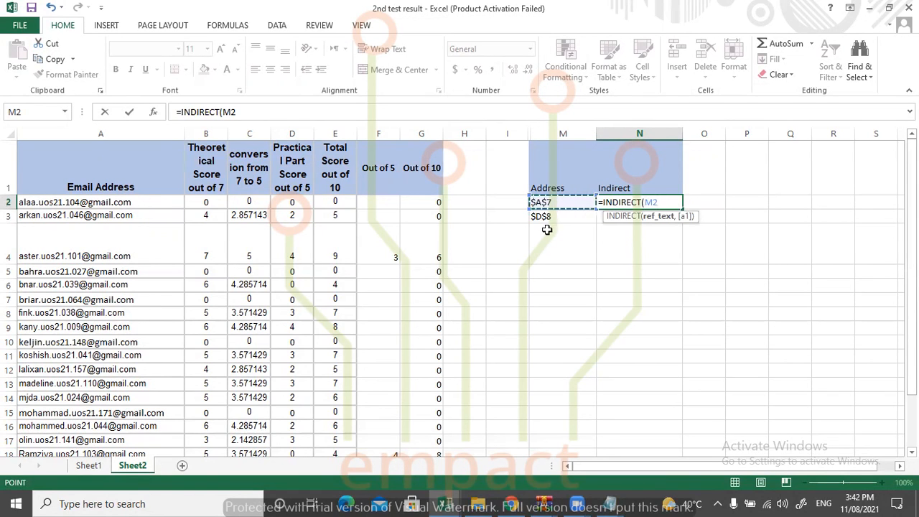
{"action": "type", "text": ")"}
{"action": "key", "text": "Return"}
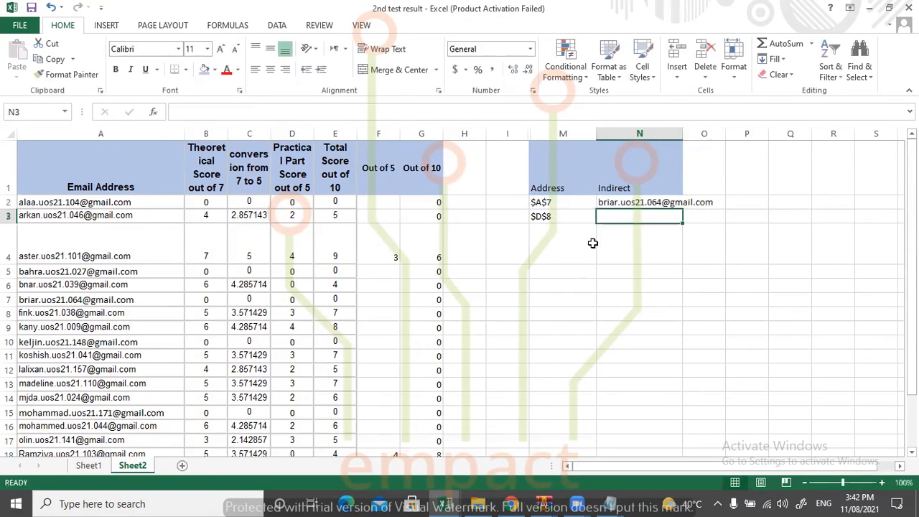
{"action": "left_click", "coordinate": [625, 203]}
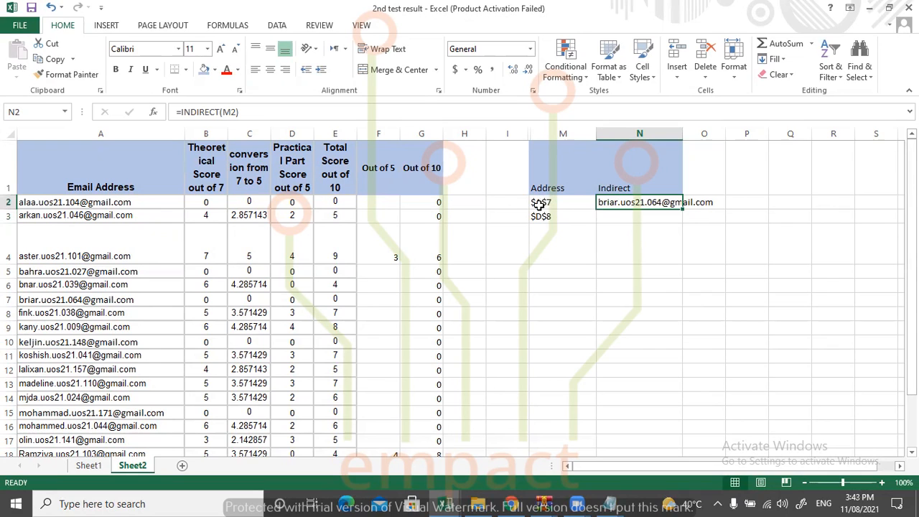
{"action": "left_click", "coordinate": [49, 301]}
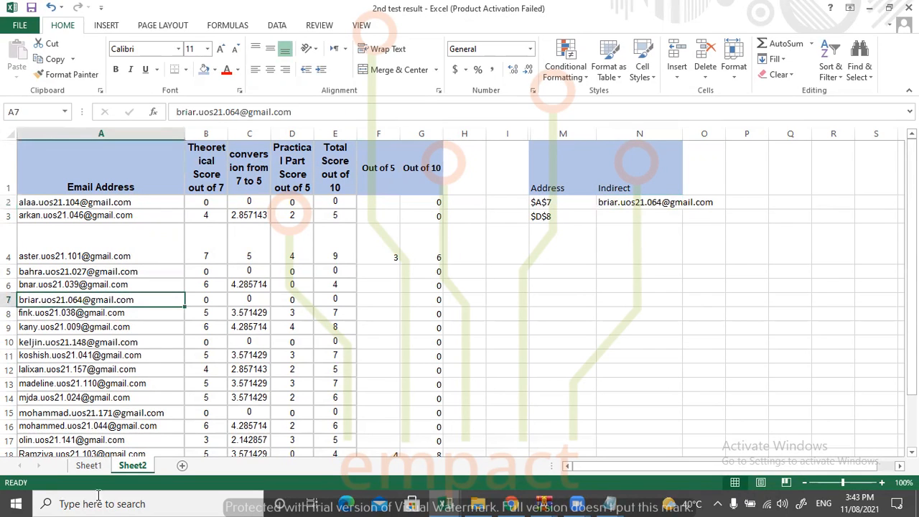
{"action": "left_click", "coordinate": [607, 216]}
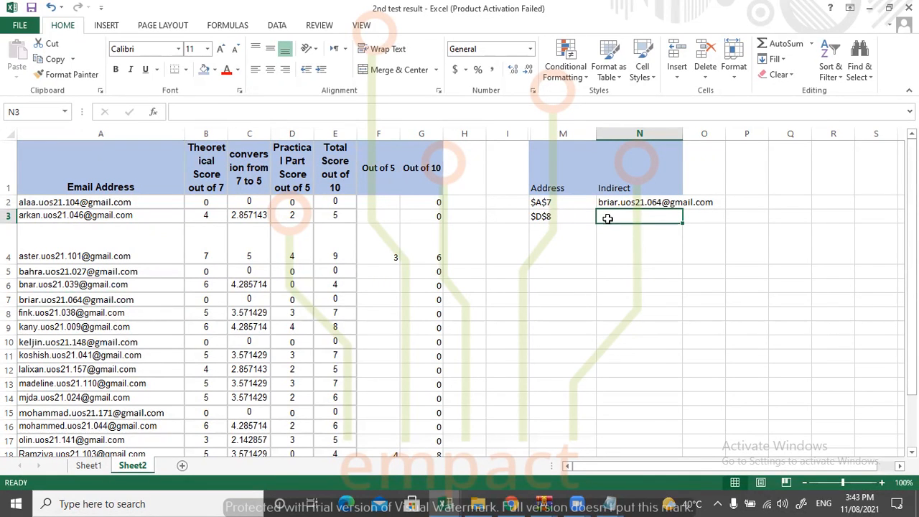
{"action": "left_click", "coordinate": [290, 313]}
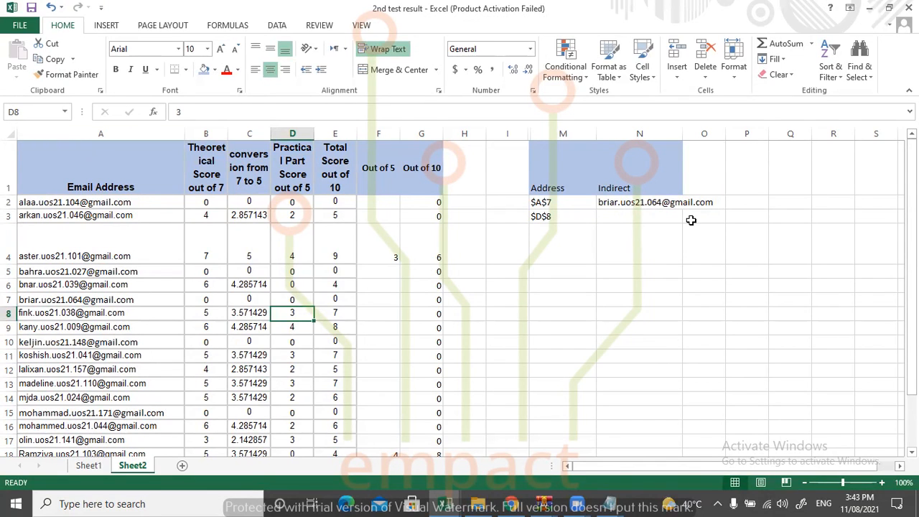
{"action": "type", "text": "="}
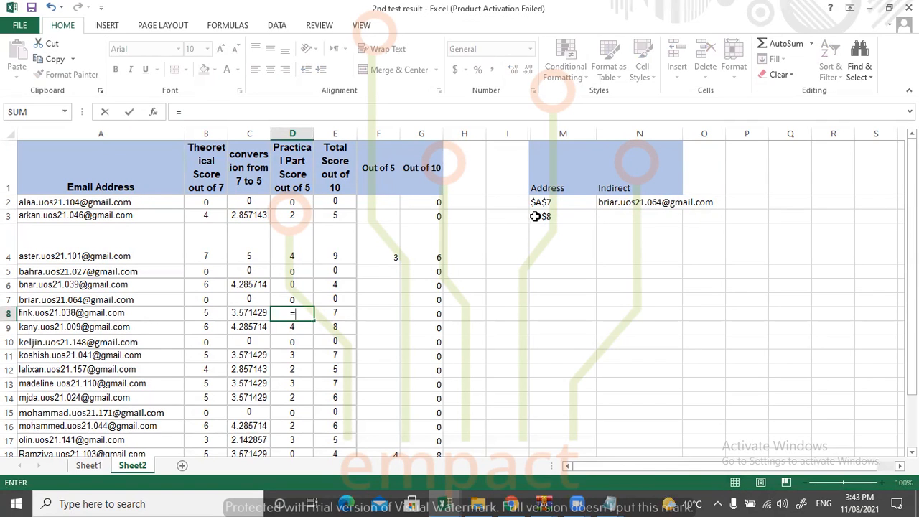
{"action": "key", "text": "Escape"}
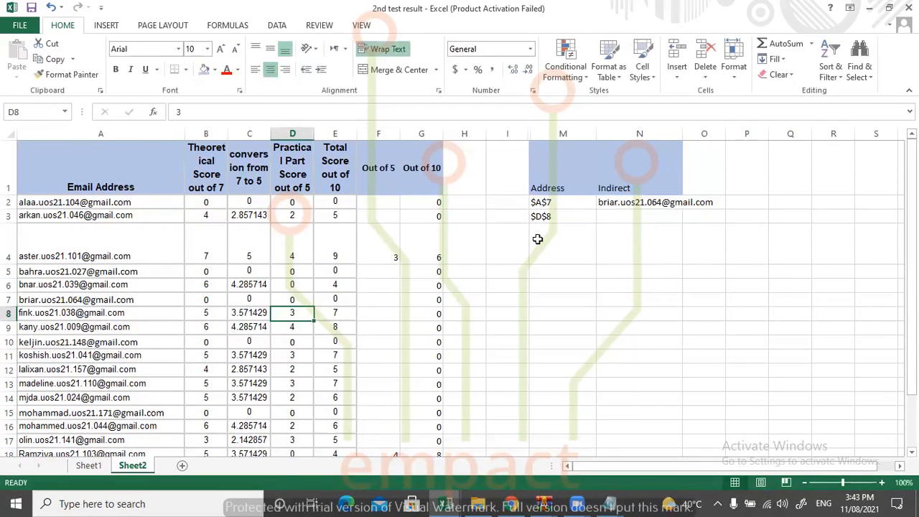
Enter the formula =INDIRECT(M3) in N3 and compare it with cell D8 and the address formula in M3.
{"action": "left_click", "coordinate": [637, 217]}
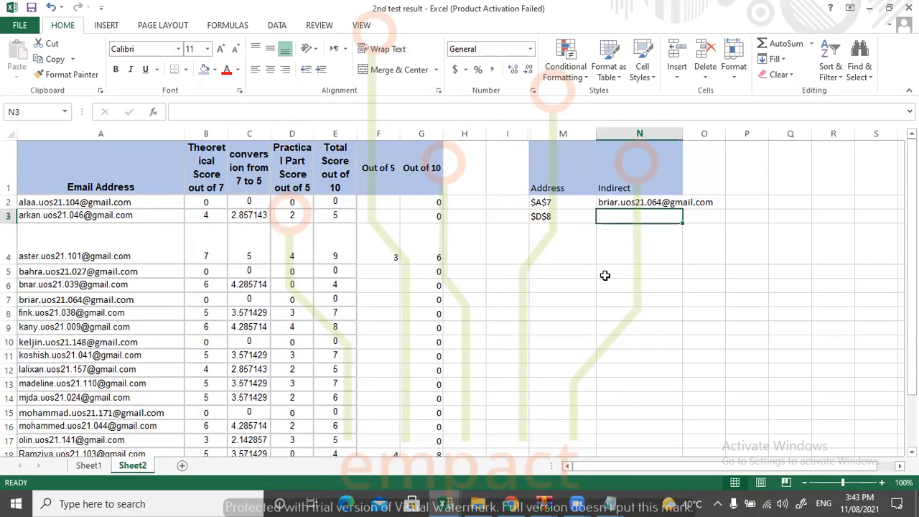
{"action": "type", "text": "=ind"}
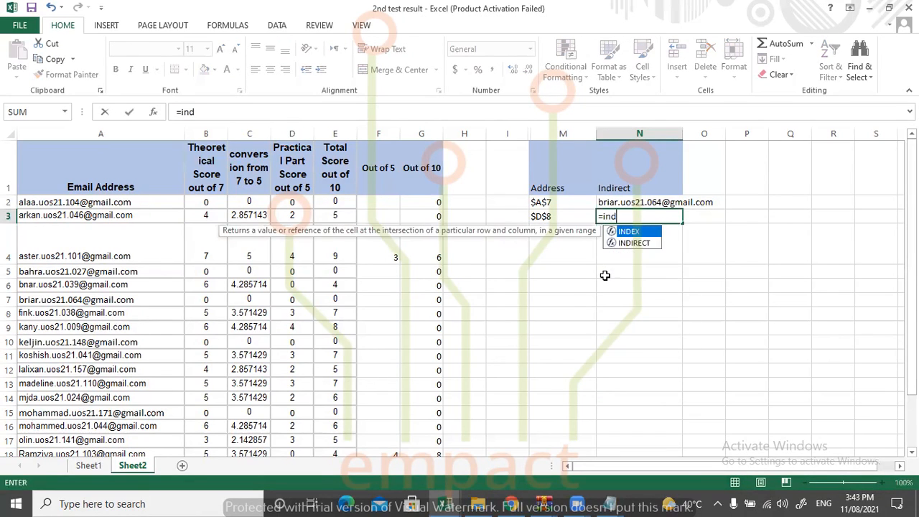
{"action": "type", "text": "irect("}
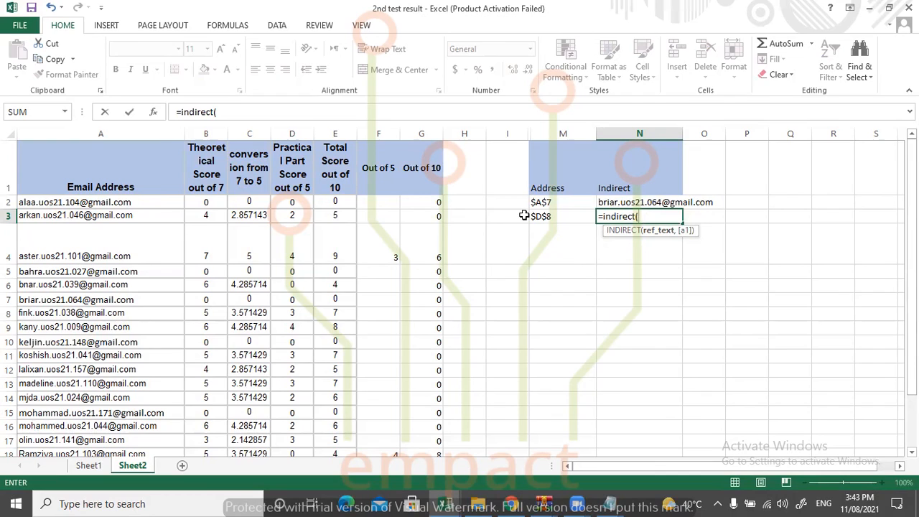
{"action": "left_click", "coordinate": [543, 215]}
{"action": "type", "text": ")"}
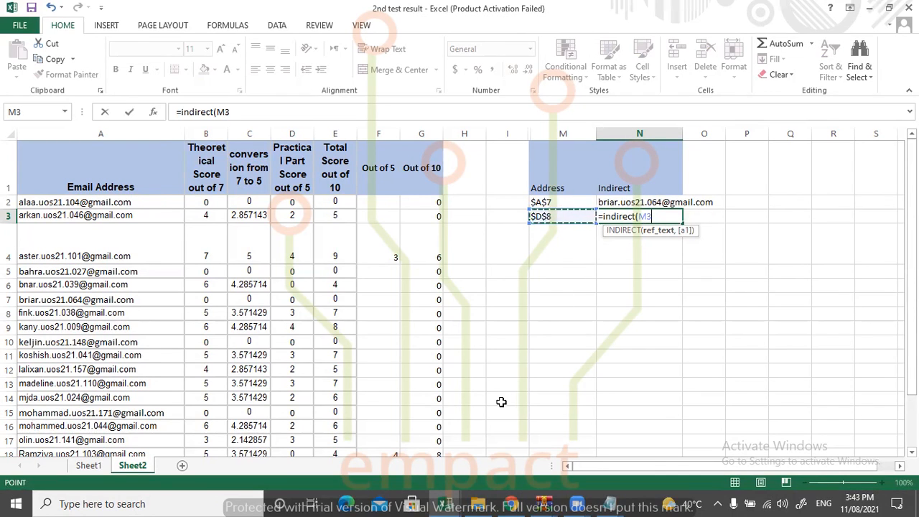
{"action": "key", "text": "Return"}
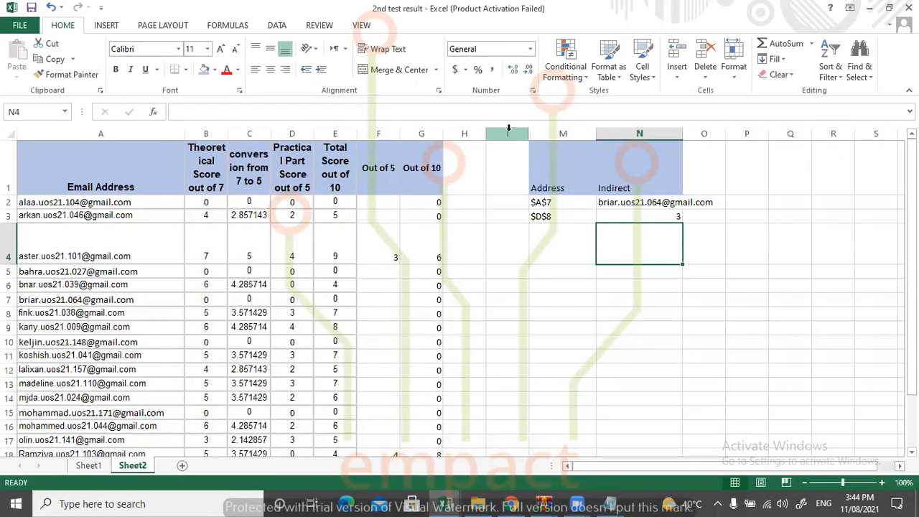
{"action": "left_click", "coordinate": [289, 314]}
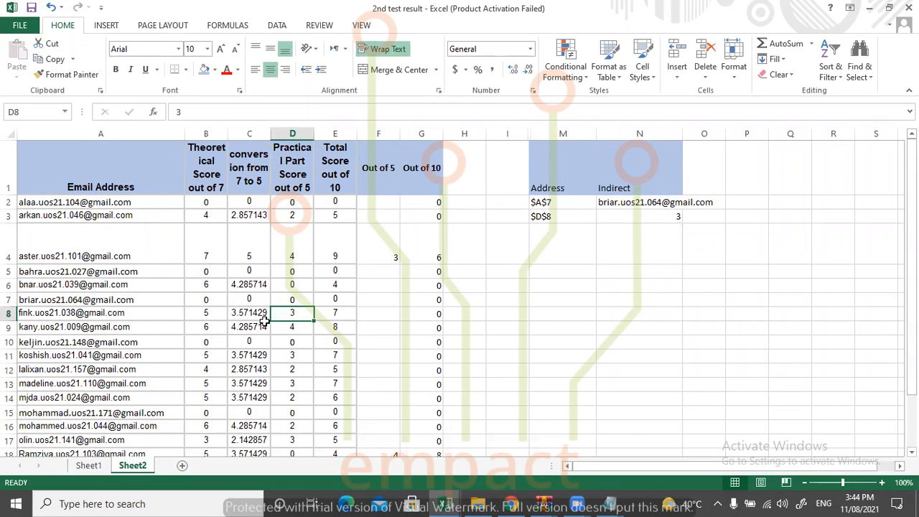
{"action": "left_click", "coordinate": [565, 217]}
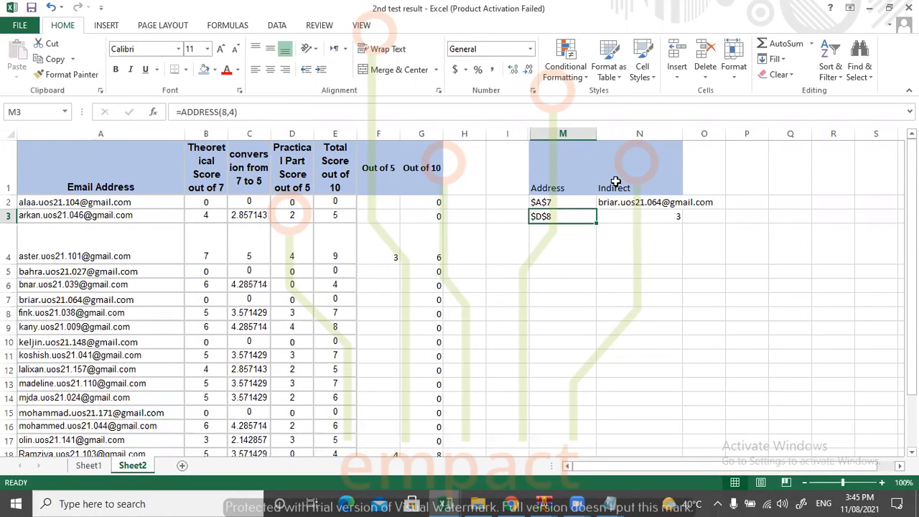
Try the formula =INDIRECT($F$4) in N4 with the cell reference written directly as the argument.
{"action": "left_click", "coordinate": [631, 258]}
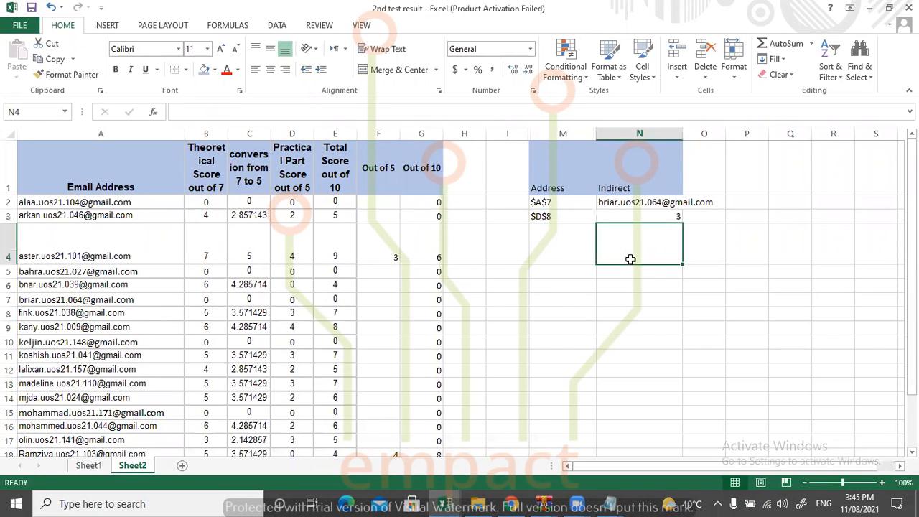
{"action": "type", "text": "=indir"}
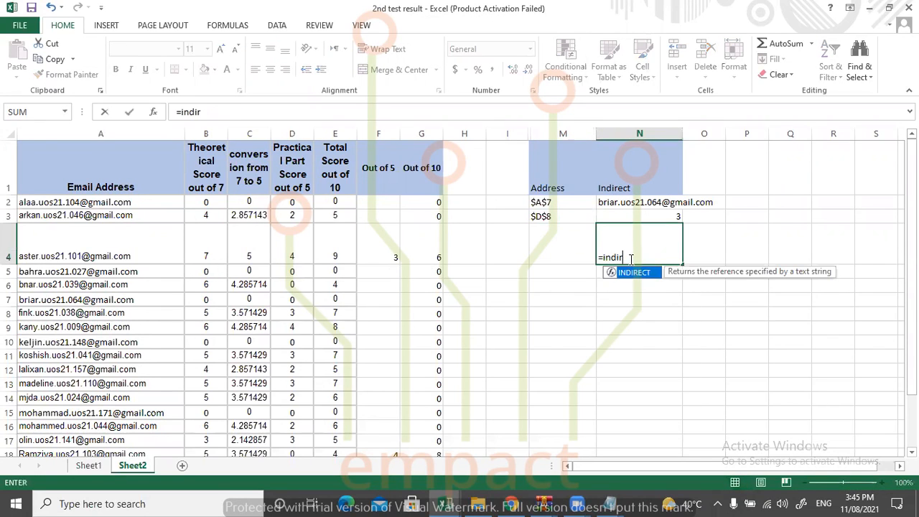
{"action": "type", "text": "ect("}
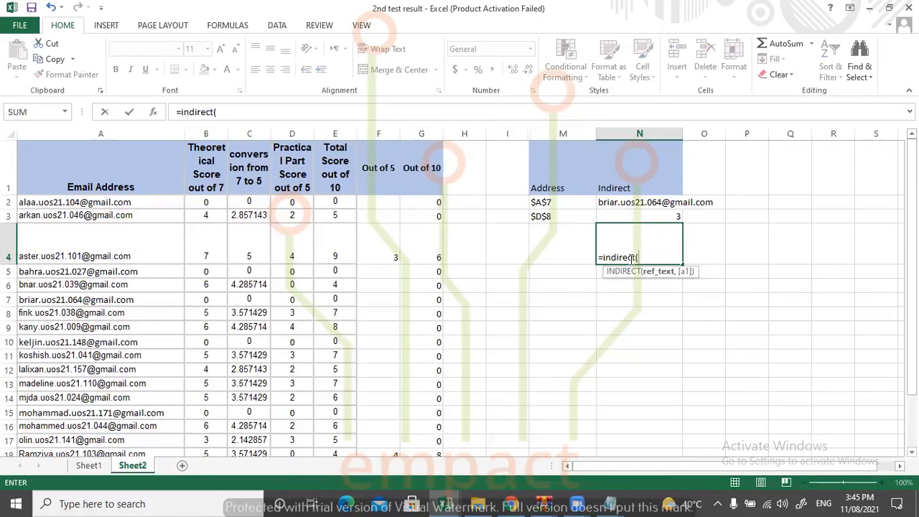
{"action": "type", "text": "$F$4)"}
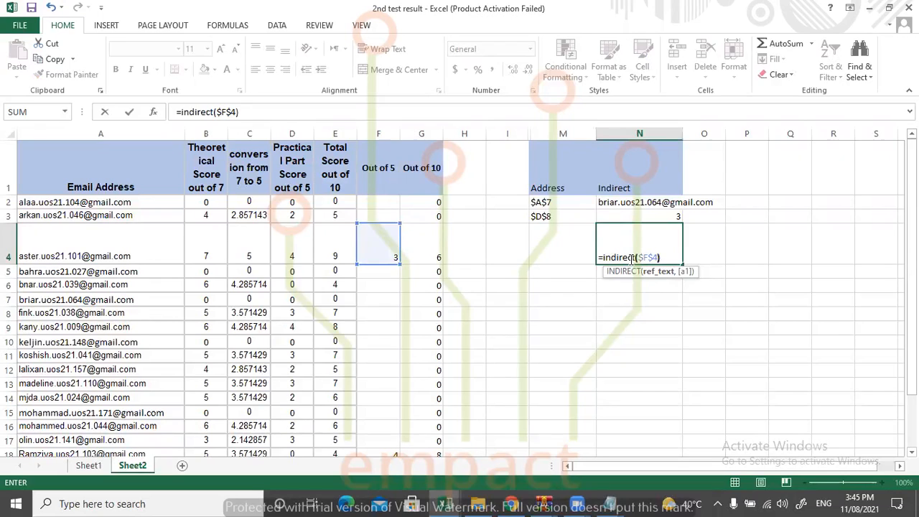
{"action": "key", "text": "Return"}
Clear the trial INDIRECT formula from N4.
{"action": "double_click", "coordinate": [630, 257]}
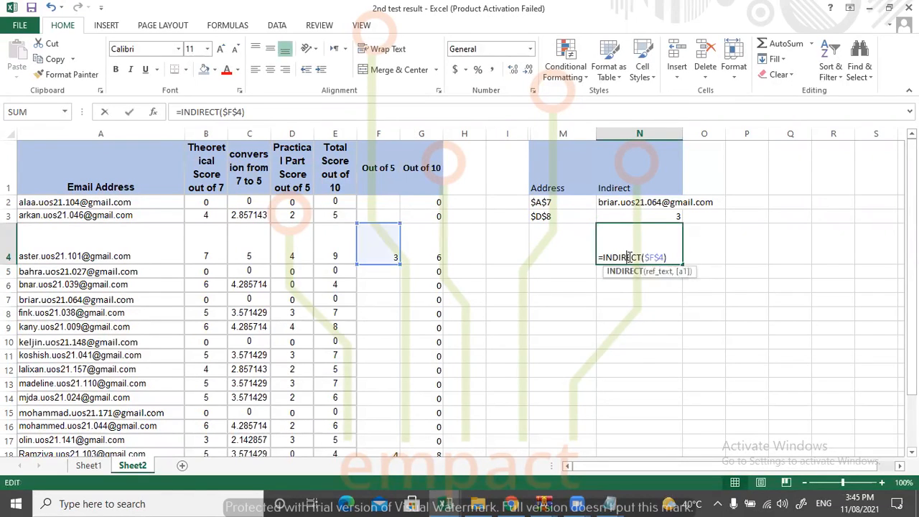
{"action": "left_click_drag", "start_coordinate": [672, 256], "coordinate": [546, 254]}
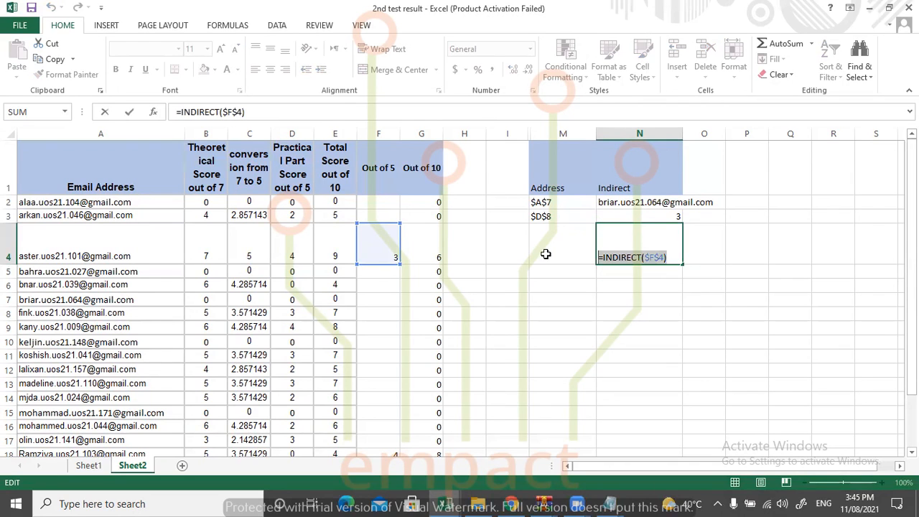
{"action": "key", "text": "BackSpace"}
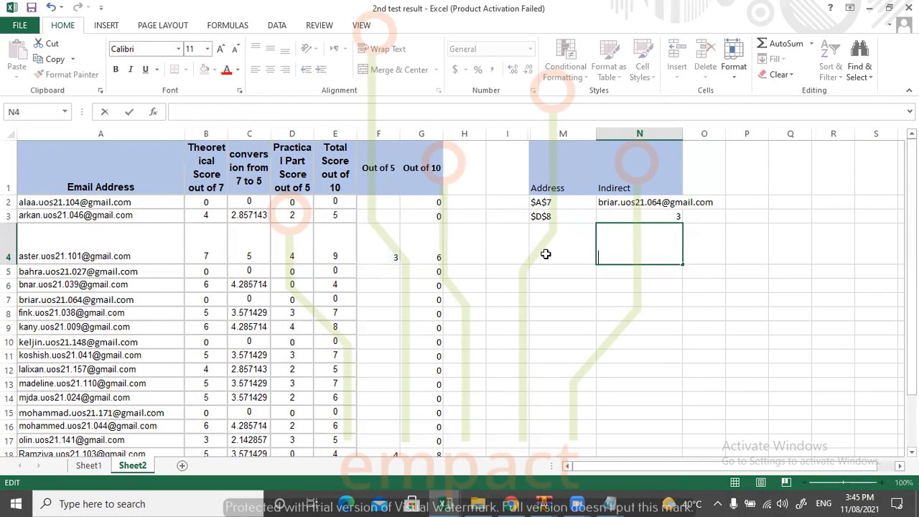
{"action": "key", "text": "Escape"}
{"action": "left_click", "coordinate": [641, 307]}
{"action": "left_click", "coordinate": [652, 241]}
{"action": "key", "text": "Delete"}
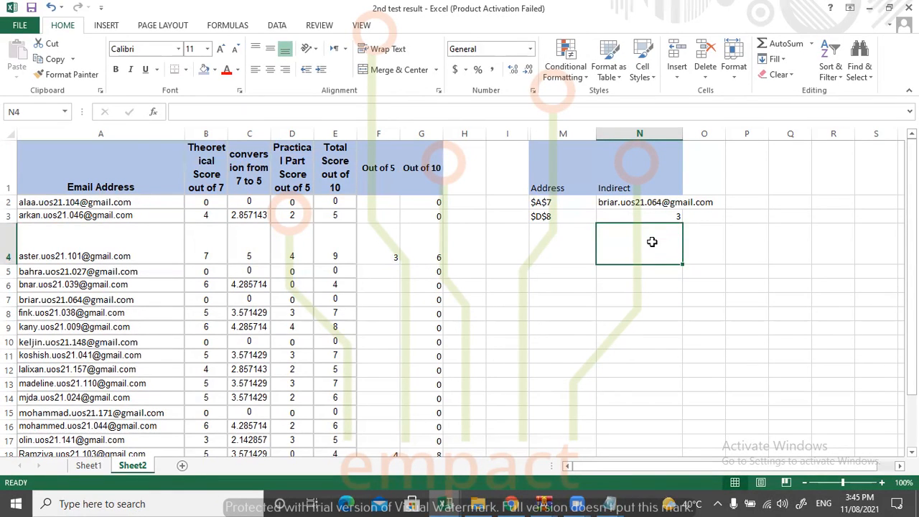